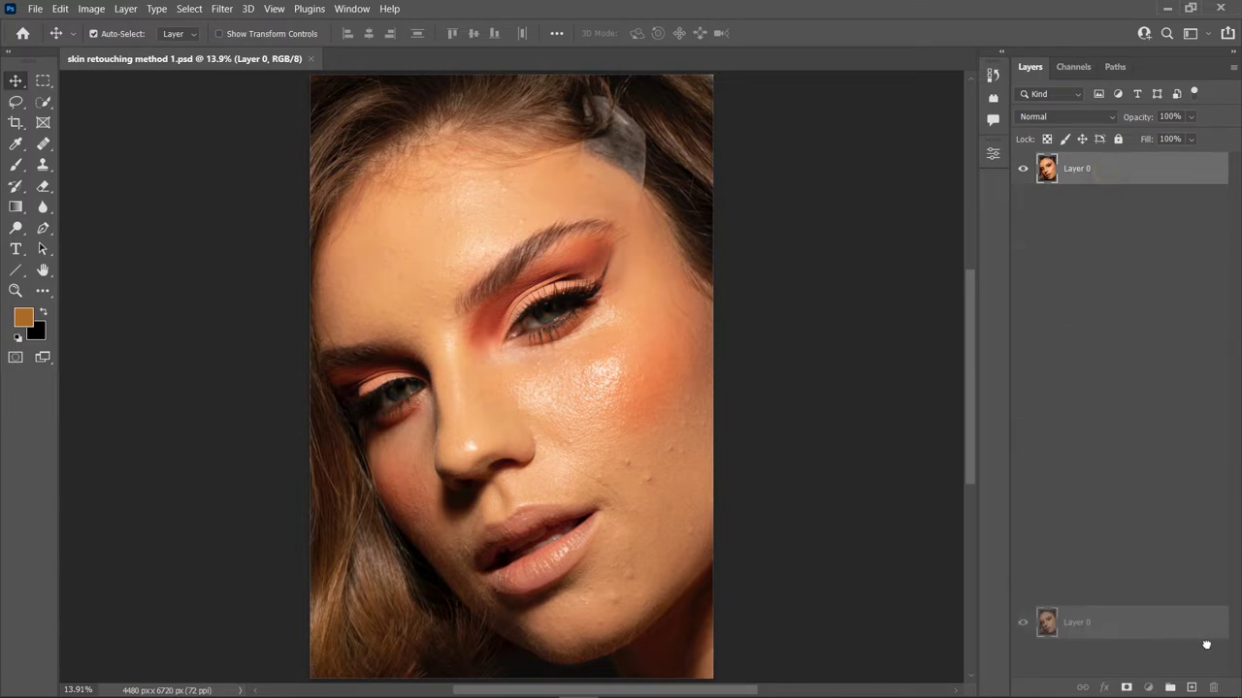
Duplicate Layer 0 twice, group both copies into Group 1, and keep only Layer 0 copy visible
drag(1094, 194, 1192, 687)
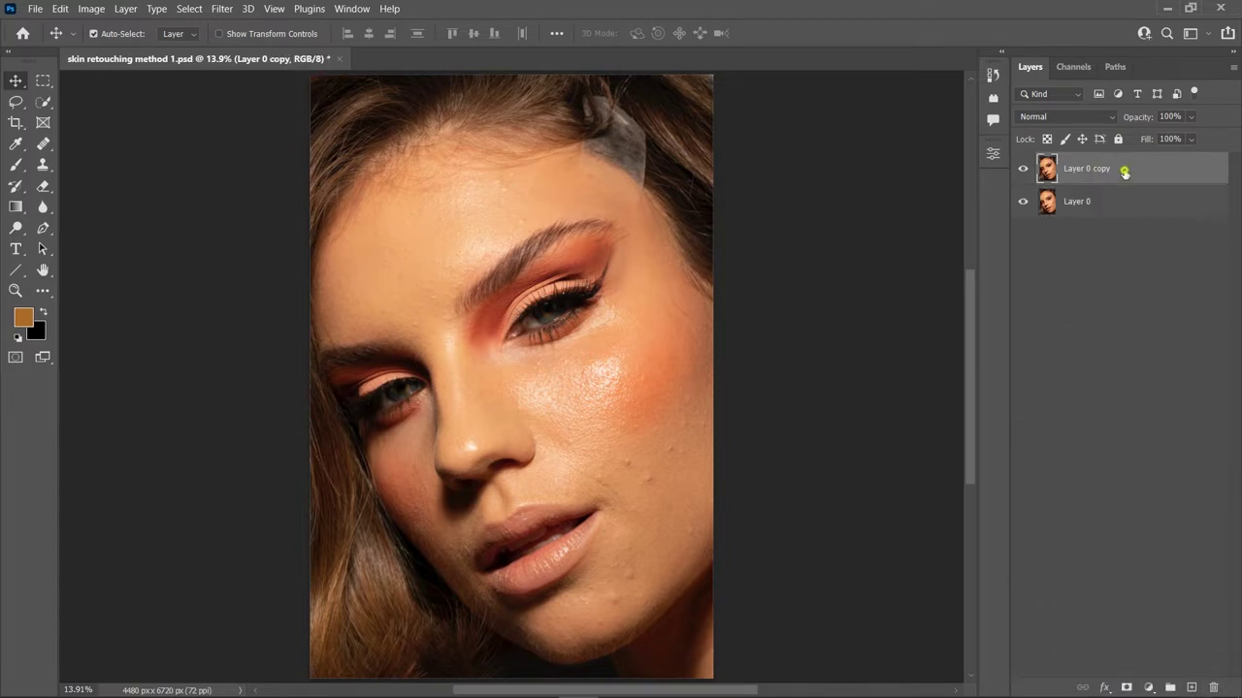
drag(1124, 172, 1191, 687)
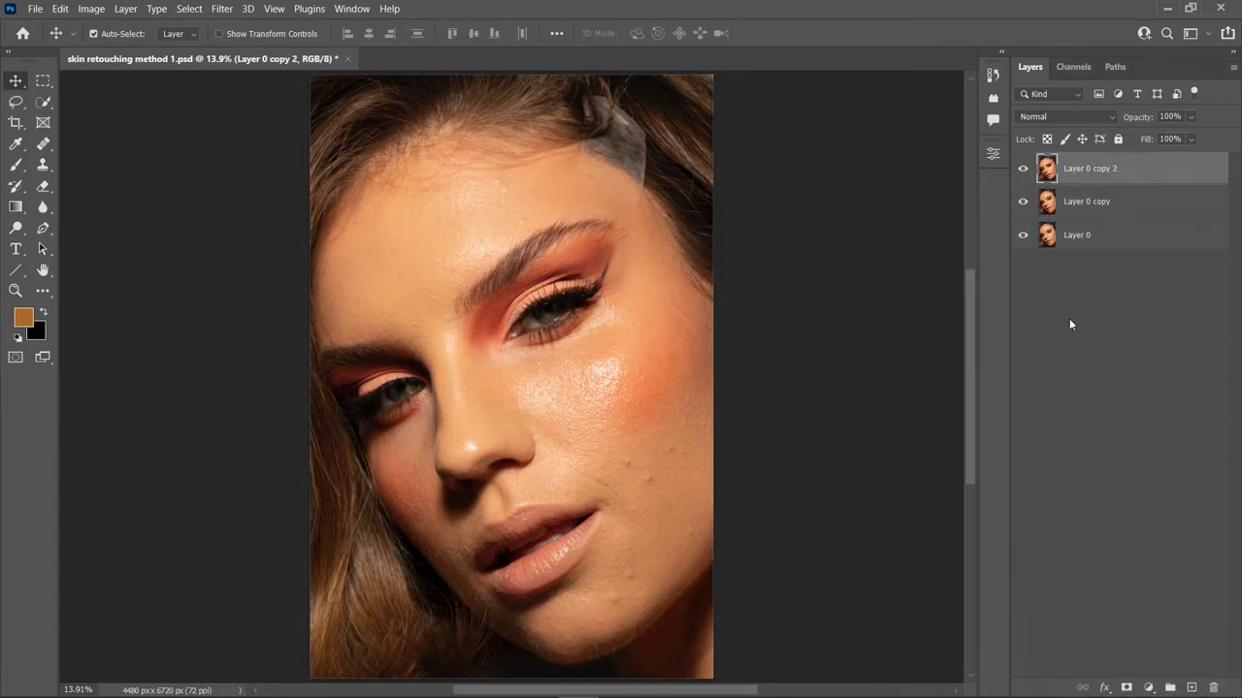
shift+click(1079, 200)
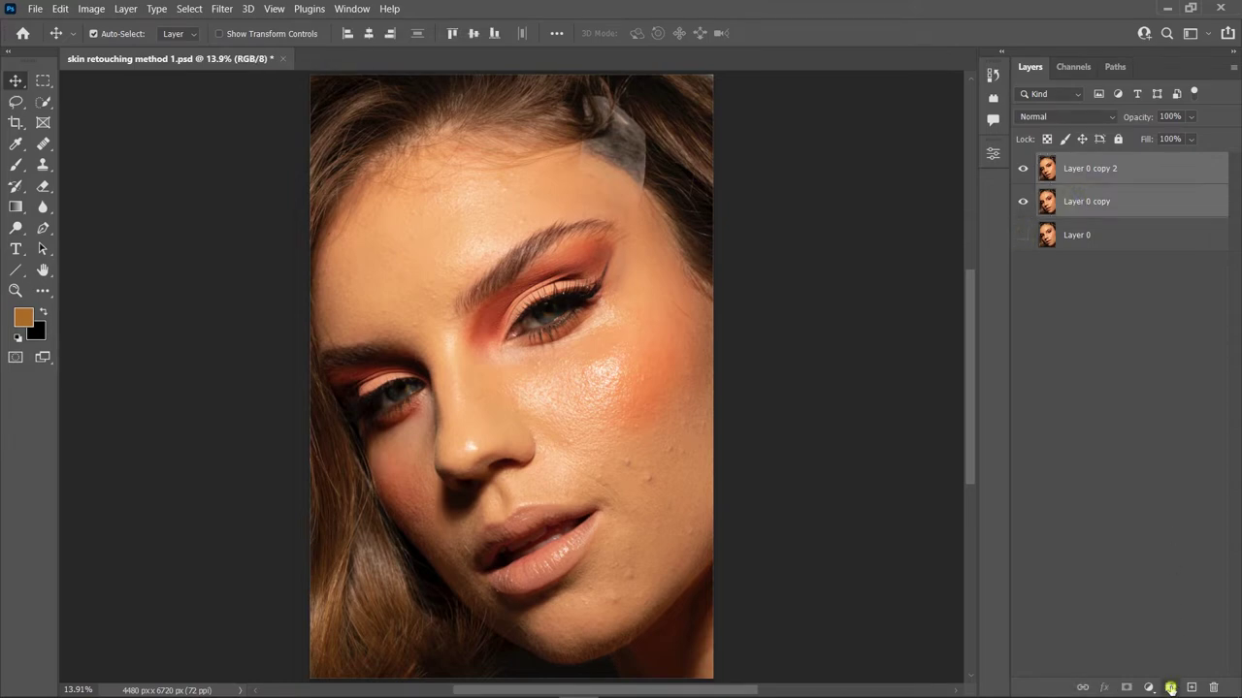
click(1171, 687)
click(1041, 162)
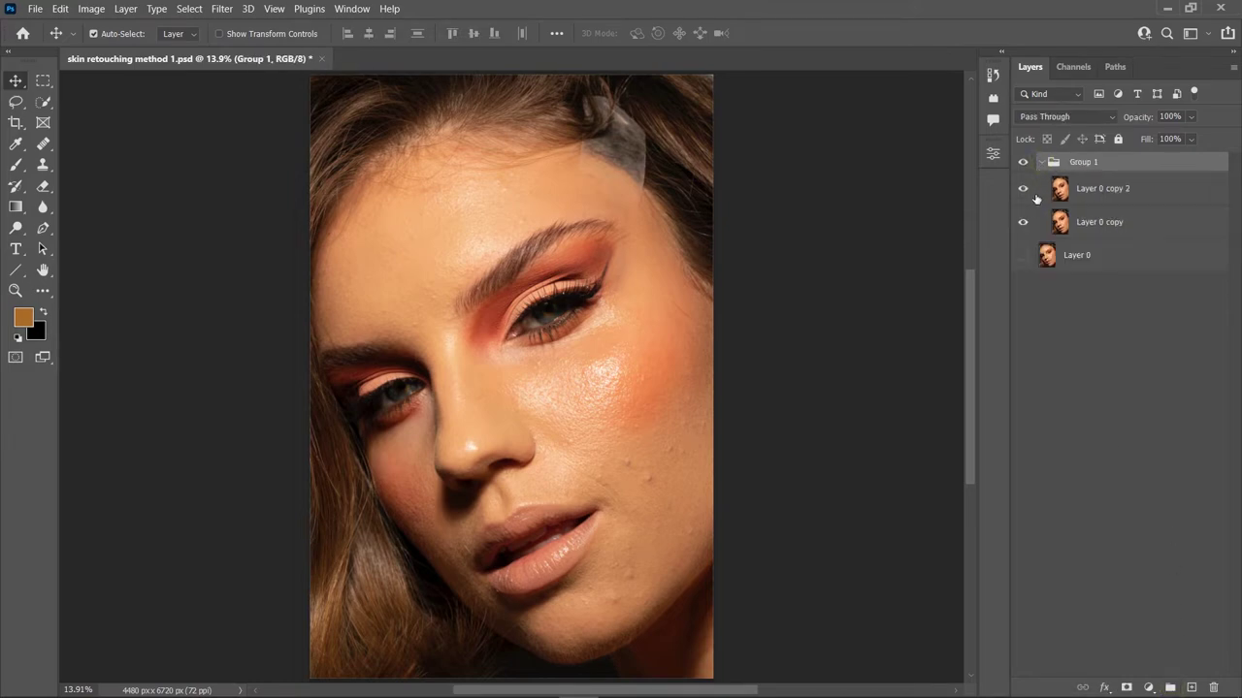
click(1091, 224)
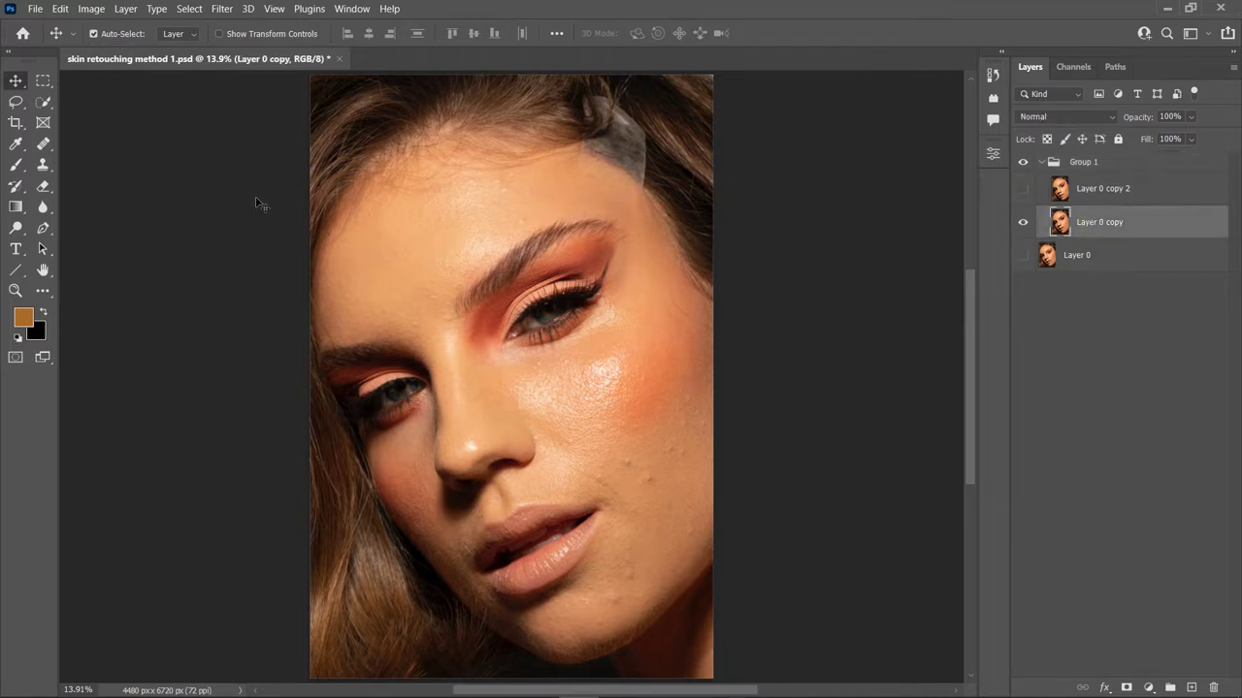
Switch to the Mixer Brush Tool and target Layer 0 copy for painting
click(18, 167)
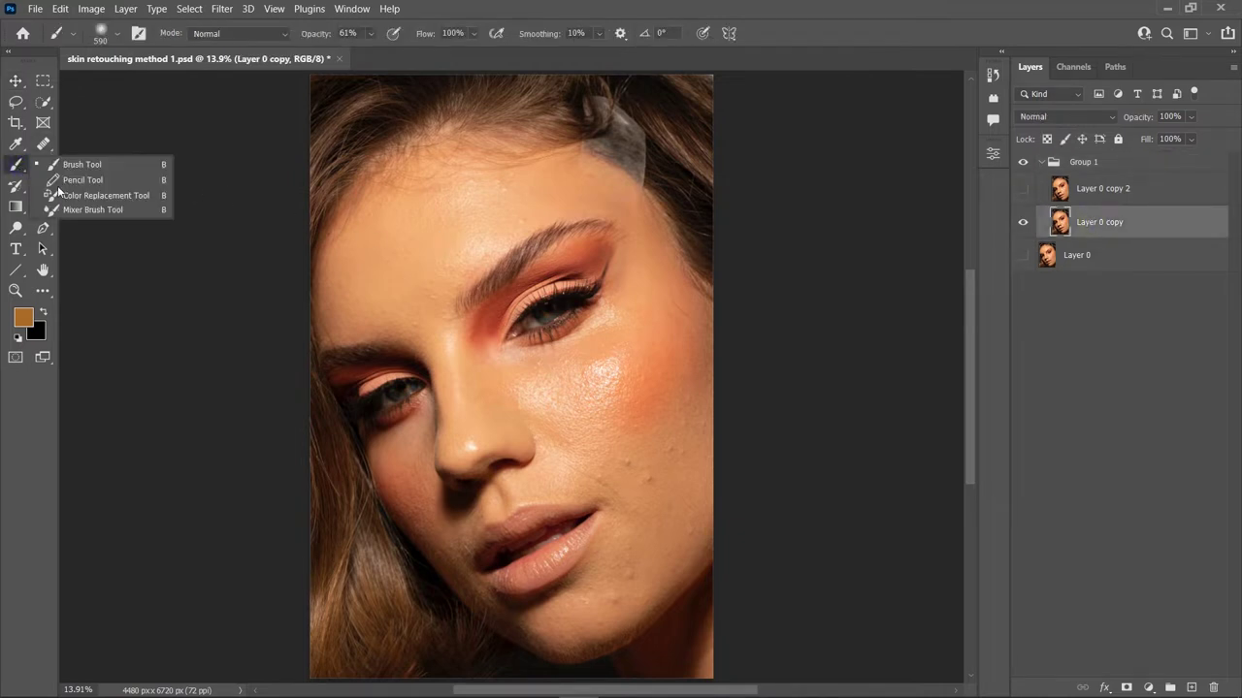
click(124, 210)
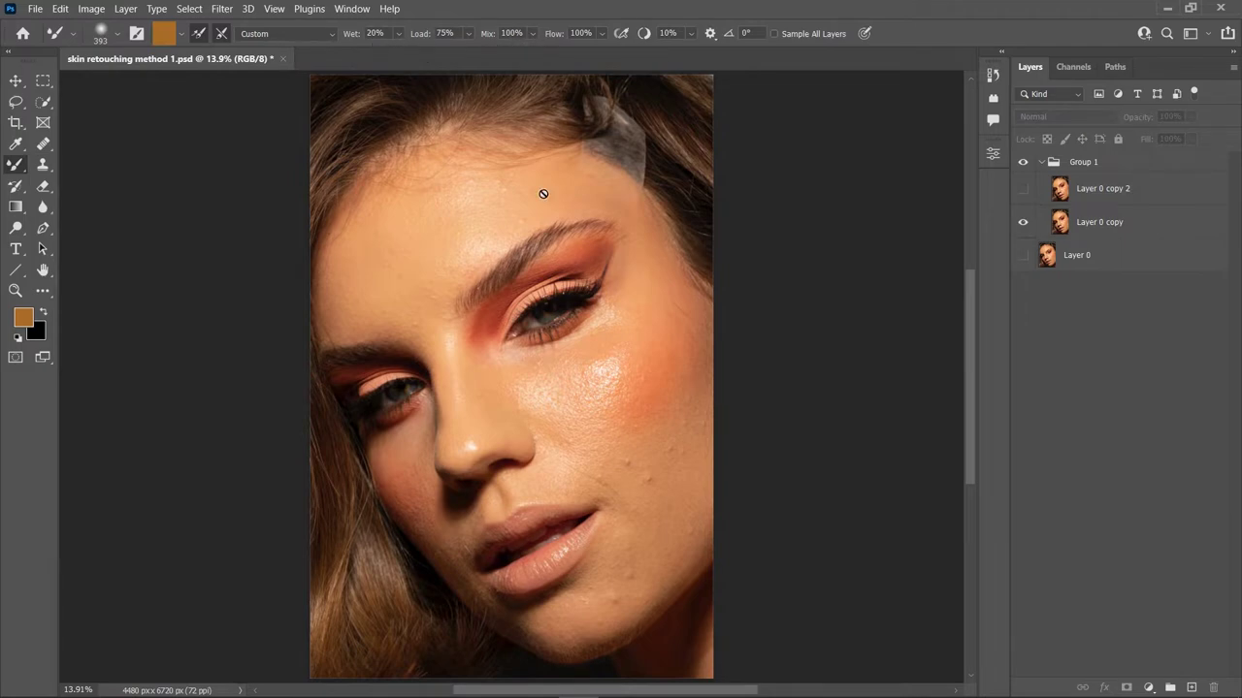
scroll(602, 445, up, 1)
scroll(615, 449, up, 1)
scroll(615, 449, up, 2)
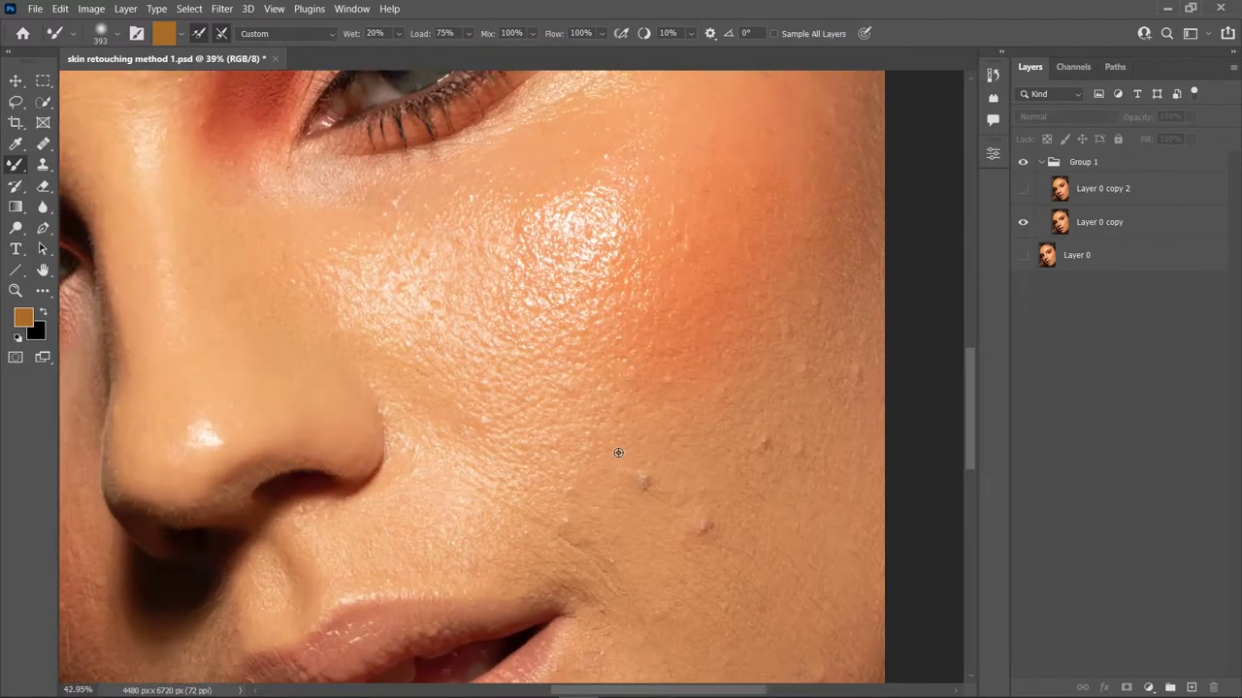
scroll(615, 449, up, 1)
click(1083, 233)
Blend away the cheek blemish, the skin below the lip and the chin stubble, then reduce the brush to 273
scroll(643, 324, down, 2)
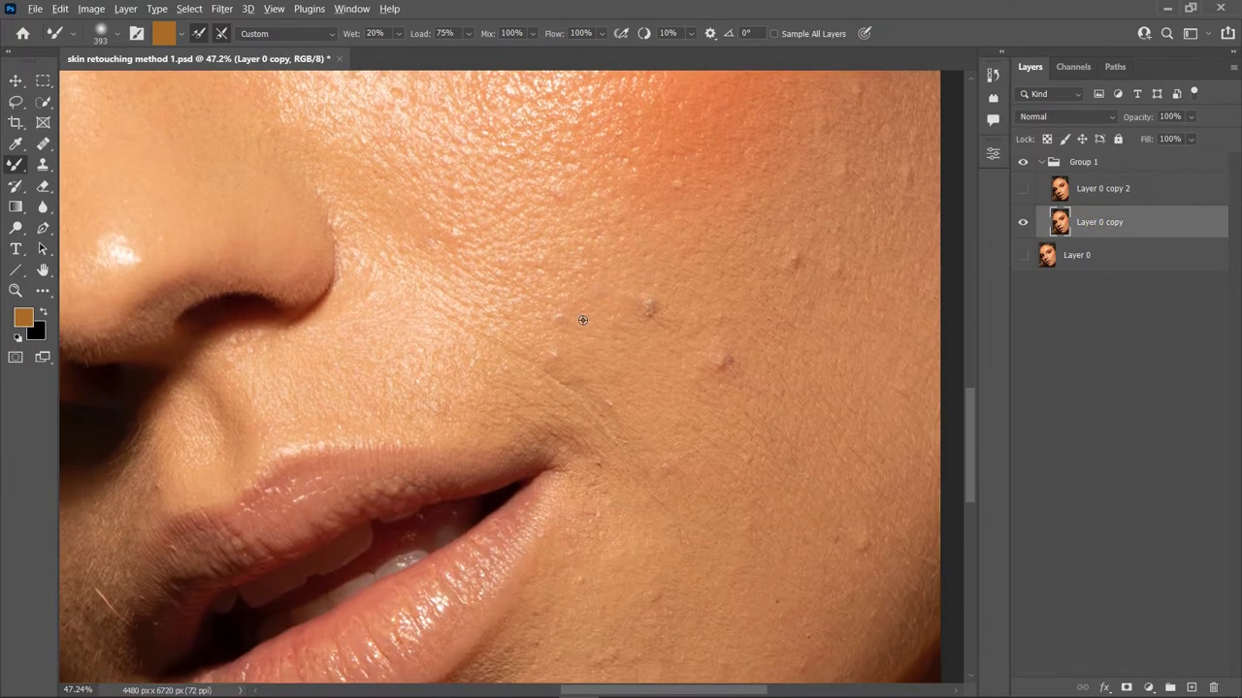
scroll(647, 334, down, 1)
mouse_move(644, 305)
mouse_down()
mouse_move(656, 280)
mouse_move(643, 313)
mouse_move(658, 351)
mouse_move(720, 327)
mouse_move(672, 236)
mouse_move(737, 263)
mouse_move(740, 299)
mouse_move(824, 172)
mouse_move(816, 137)
mouse_move(845, 152)
mouse_move(817, 188)
mouse_move(845, 269)
mouse_move(859, 191)
mouse_move(715, 375)
mouse_move(540, 347)
mouse_move(582, 313)
mouse_move(549, 338)
mouse_move(615, 410)
mouse_move(601, 421)
mouse_move(617, 454)
mouse_move(720, 453)
mouse_move(867, 330)
mouse_move(793, 485)
mouse_move(825, 565)
mouse_up()
scroll(824, 566, down, 3)
scroll(841, 300, down, 3)
mouse_move(753, 438)
mouse_down()
mouse_move(630, 485)
mouse_move(714, 387)
mouse_move(721, 282)
mouse_move(604, 430)
mouse_move(749, 469)
mouse_up()
mouse_move(586, 556)
mouse_down()
mouse_move(482, 521)
mouse_move(487, 471)
mouse_move(407, 529)
mouse_move(509, 628)
mouse_move(375, 595)
mouse_move(587, 591)
mouse_up()
mouse_move(610, 494)
mouse_down()
mouse_move(326, 549)
mouse_move(278, 541)
mouse_move(508, 494)
mouse_up()
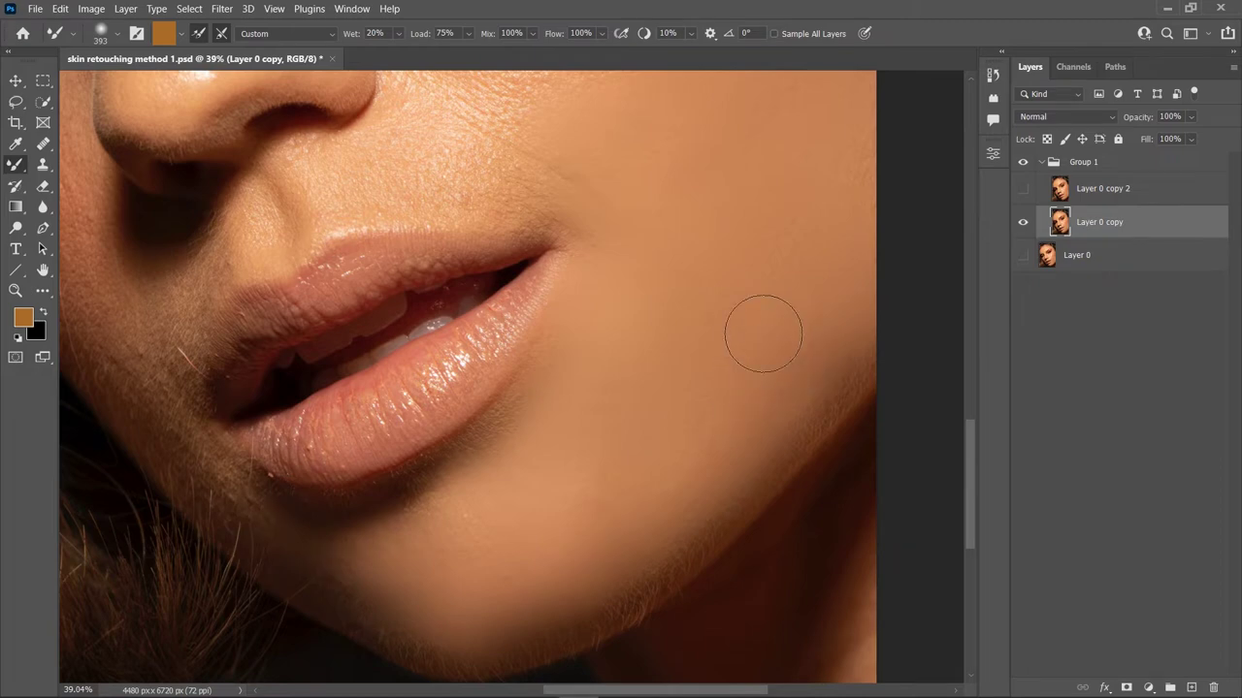
scroll(762, 333, down, 3)
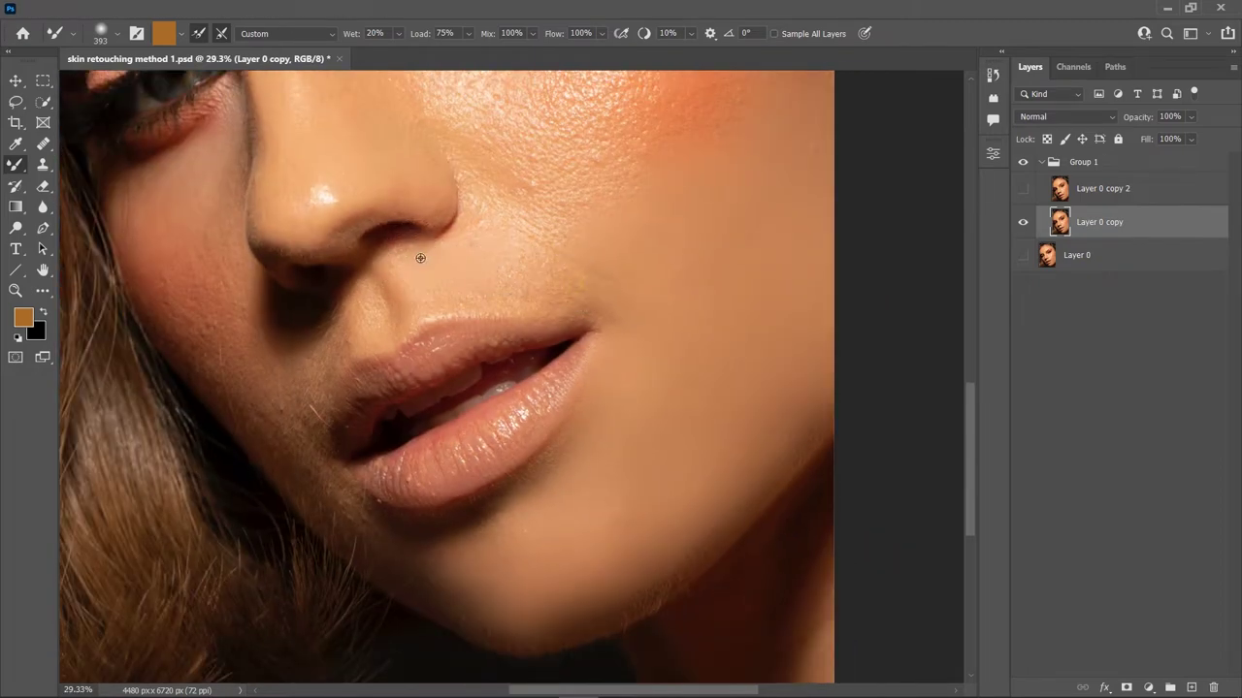
click(408, 269)
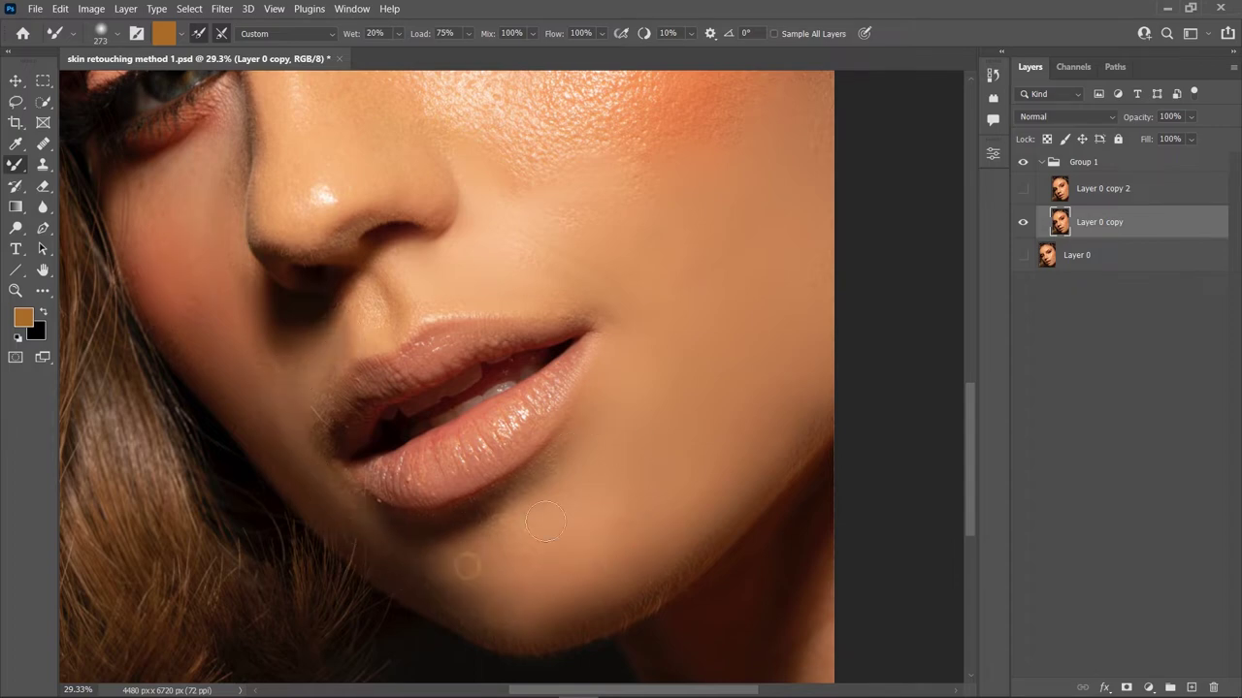
Blend the skin along the cheek's right edge and lower cheek with the Mixer Brush
scroll(482, 288, up, 2)
scroll(671, 393, up, 3)
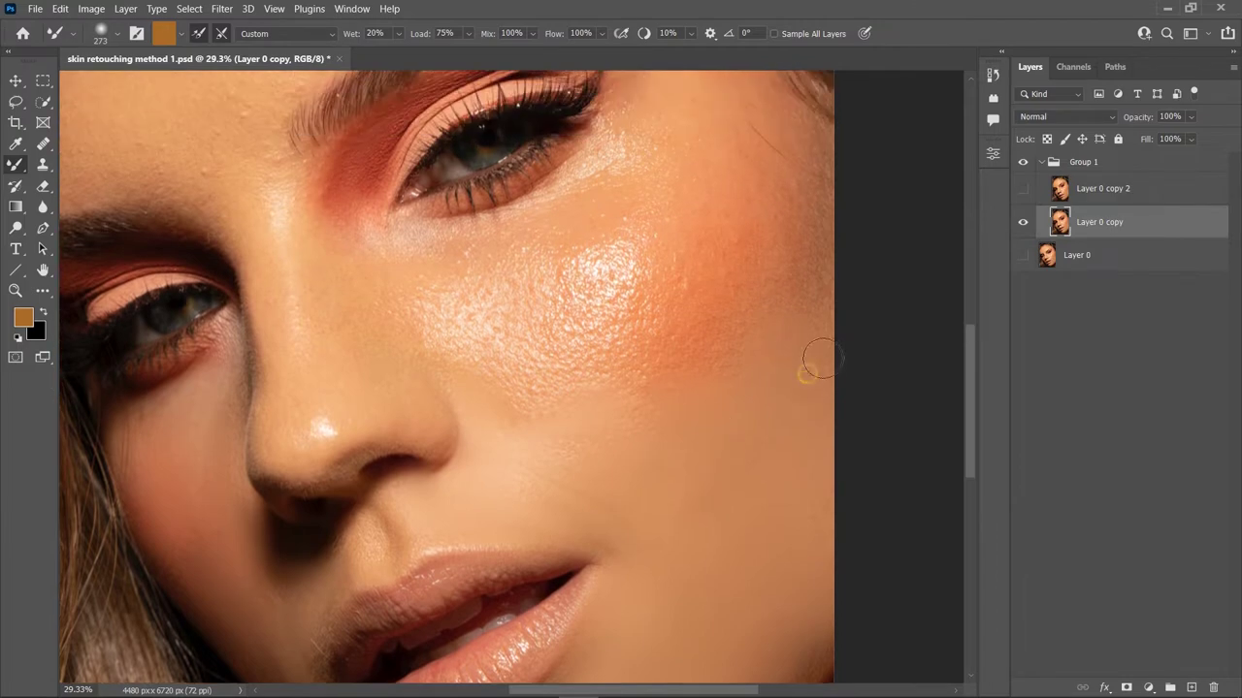
drag(714, 340, 811, 214)
drag(697, 297, 698, 278)
drag(765, 213, 727, 288)
drag(653, 368, 636, 374)
mouse_move(579, 349)
mouse_down()
mouse_move(632, 277)
mouse_move(485, 360)
mouse_move(654, 321)
mouse_move(632, 269)
mouse_move(674, 297)
mouse_move(638, 300)
mouse_move(598, 388)
mouse_move(472, 377)
mouse_move(424, 326)
mouse_up()
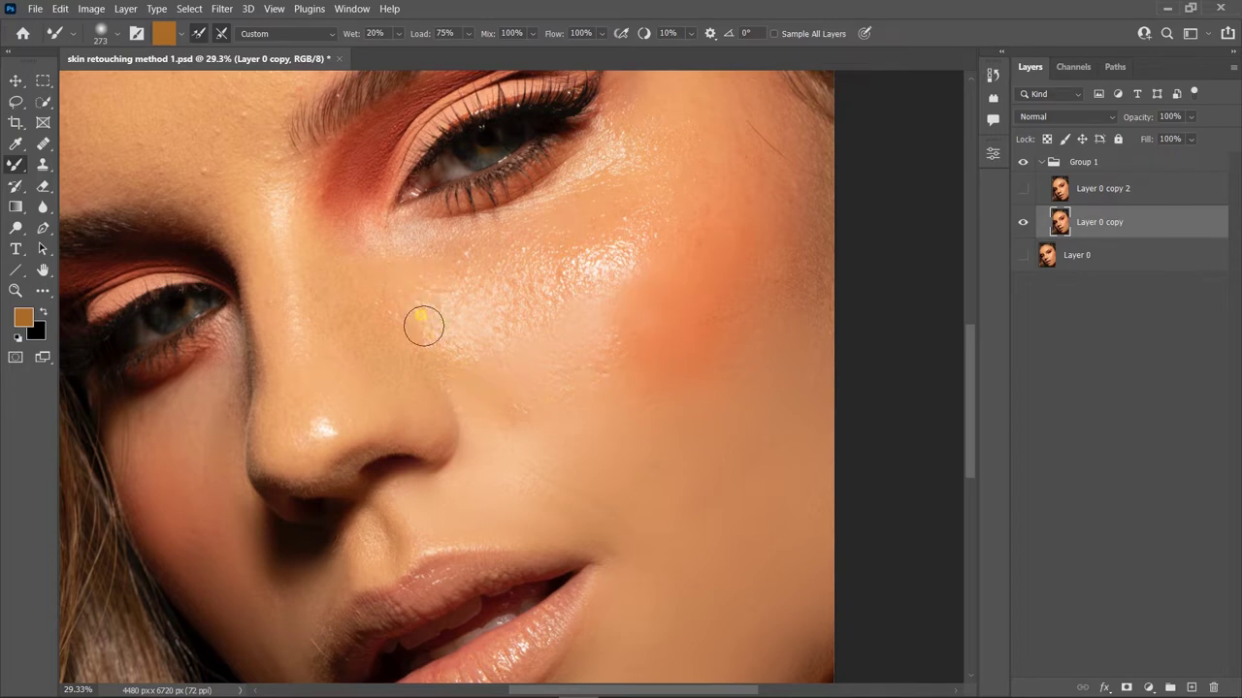
Smooth the shiny cheek highlight into the blush and blend the skin under the eye
mouse_move(455, 248)
mouse_down()
mouse_move(649, 150)
mouse_move(666, 186)
mouse_move(615, 271)
mouse_move(565, 291)
mouse_move(488, 288)
mouse_move(554, 319)
mouse_move(515, 288)
mouse_move(545, 294)
mouse_up()
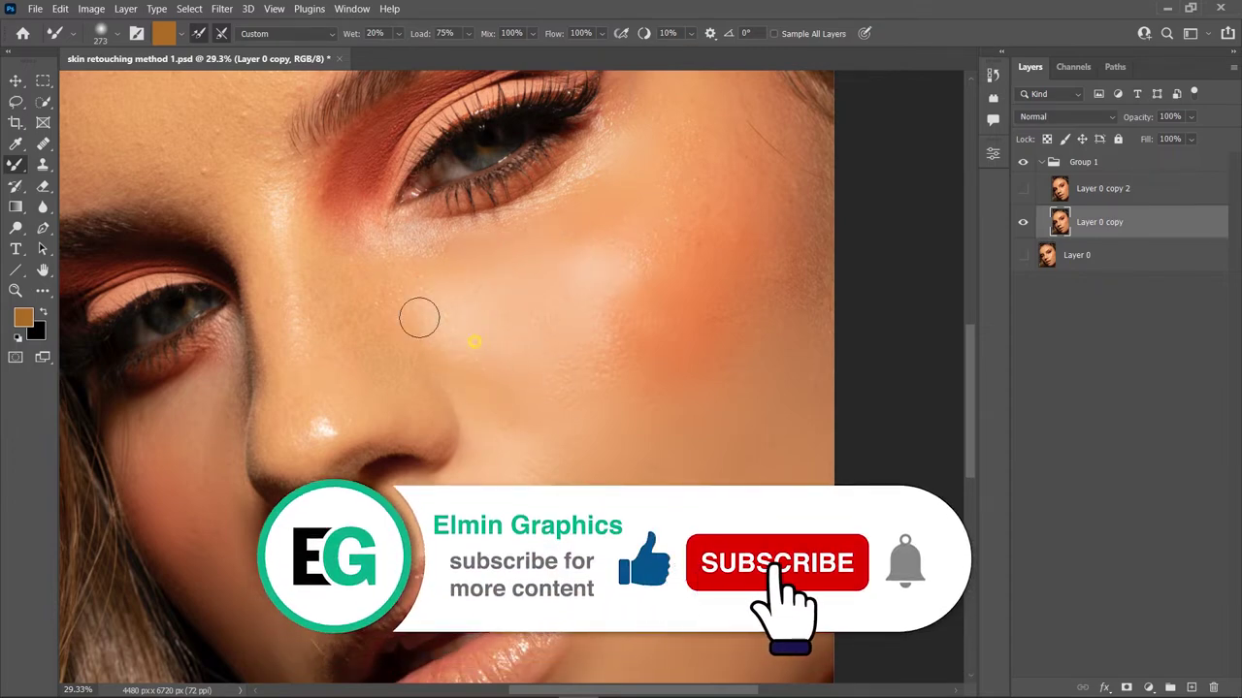
mouse_move(682, 242)
mouse_down()
mouse_move(591, 314)
mouse_move(770, 281)
mouse_move(676, 292)
mouse_move(627, 349)
mouse_move(649, 249)
mouse_move(566, 288)
mouse_up()
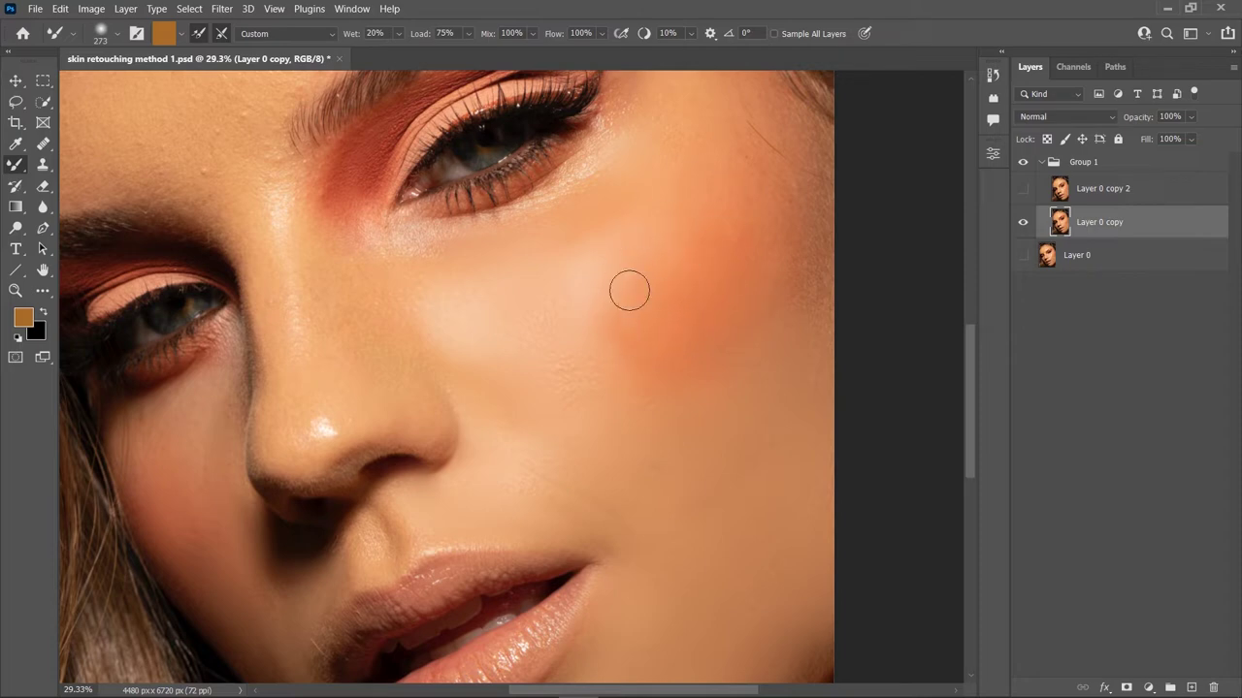
drag(540, 281, 591, 283)
drag(539, 365, 485, 292)
drag(594, 253, 626, 325)
mouse_move(622, 178)
mouse_down()
mouse_move(622, 165)
mouse_move(410, 236)
mouse_move(297, 191)
mouse_move(298, 248)
mouse_up()
scroll(278, 327, up, 2)
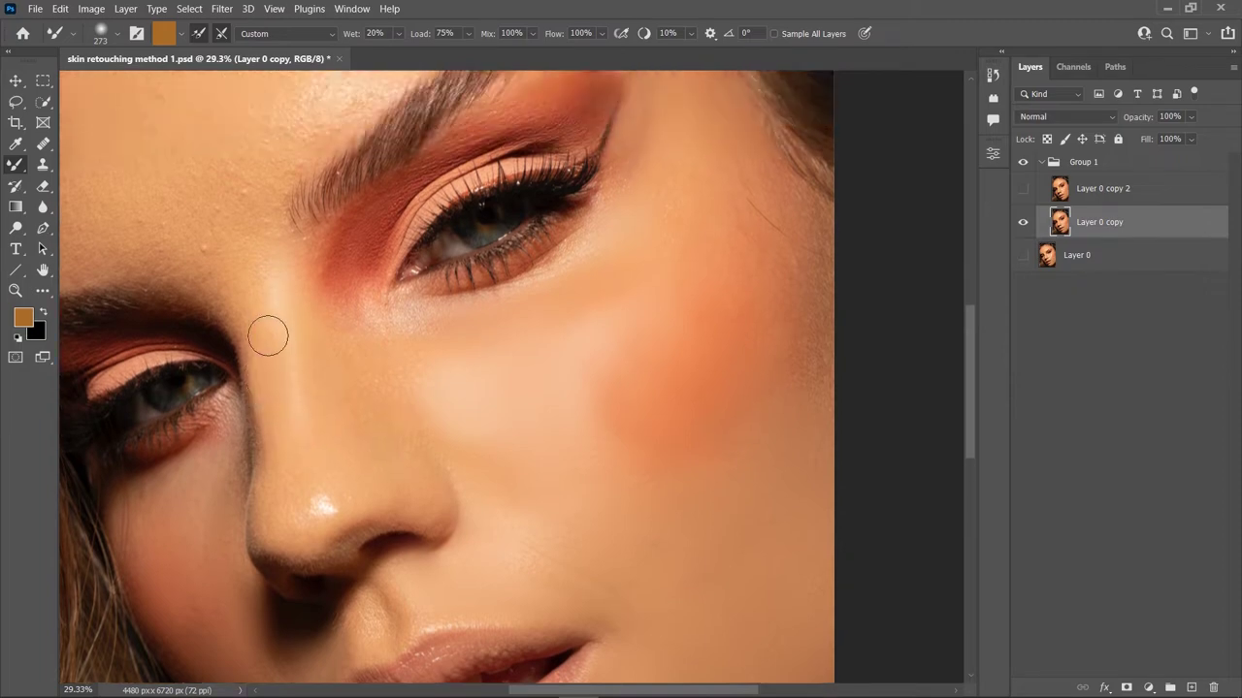
Smooth the forehead, the skin between the brows and the textured area above the brow
scroll(310, 339, up, 2)
scroll(436, 388, left, 3)
drag(527, 424, 527, 424)
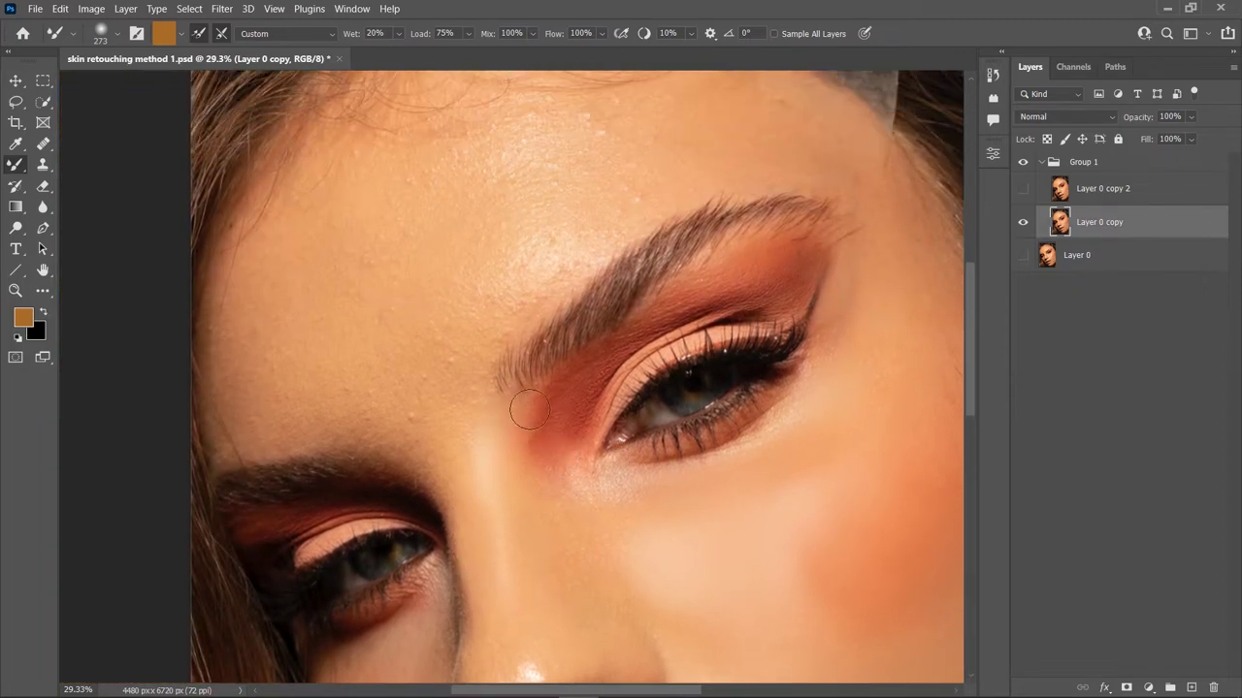
mouse_move(432, 376)
mouse_down()
mouse_move(466, 379)
mouse_move(610, 208)
mouse_move(472, 347)
mouse_move(577, 230)
mouse_up()
mouse_move(748, 115)
mouse_down()
mouse_move(515, 199)
mouse_move(560, 107)
mouse_move(499, 210)
mouse_move(609, 191)
mouse_move(426, 306)
mouse_up()
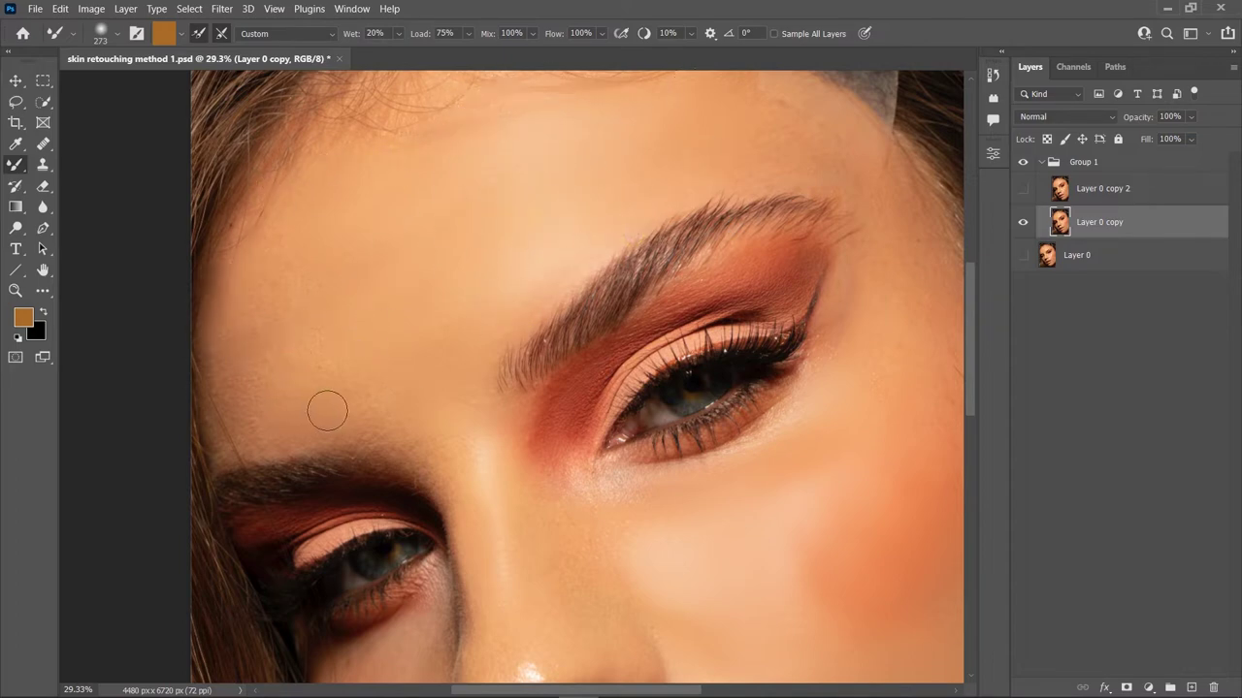
Enlarge the Mixer Brush to 545 and blend the cheek blush more evenly
scroll(527, 258, down, 1)
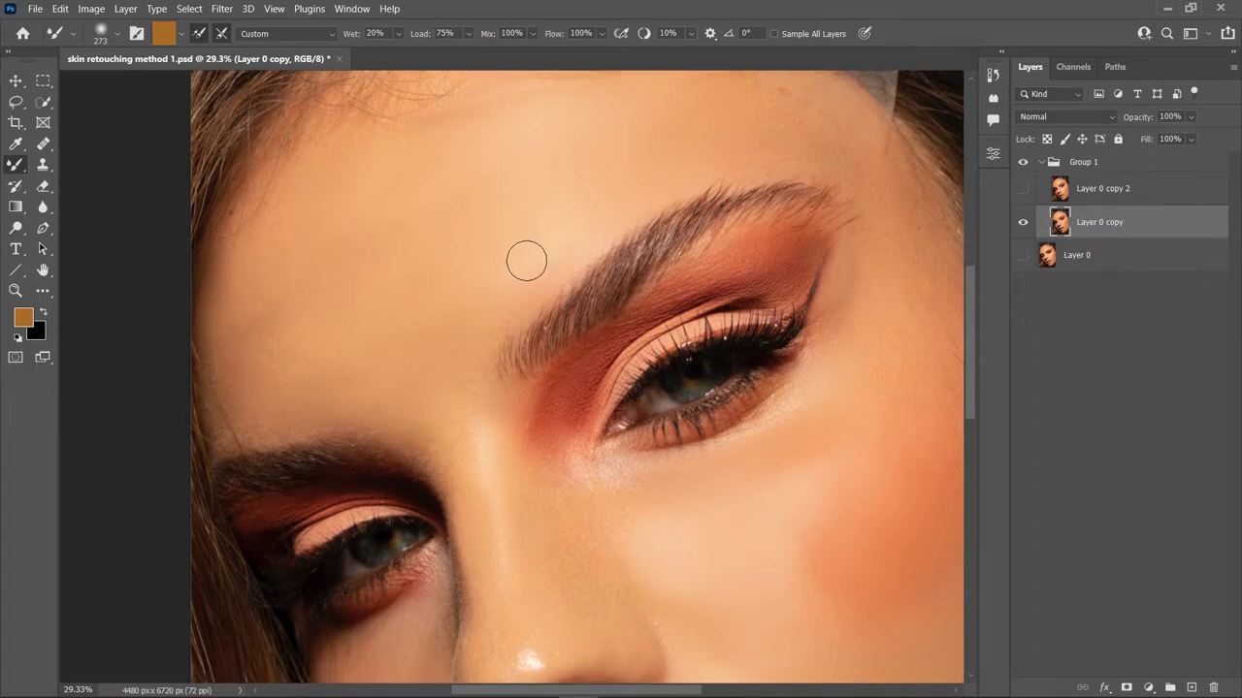
scroll(458, 233, down, 2)
scroll(458, 234, down, 3)
drag(687, 331, 690, 332)
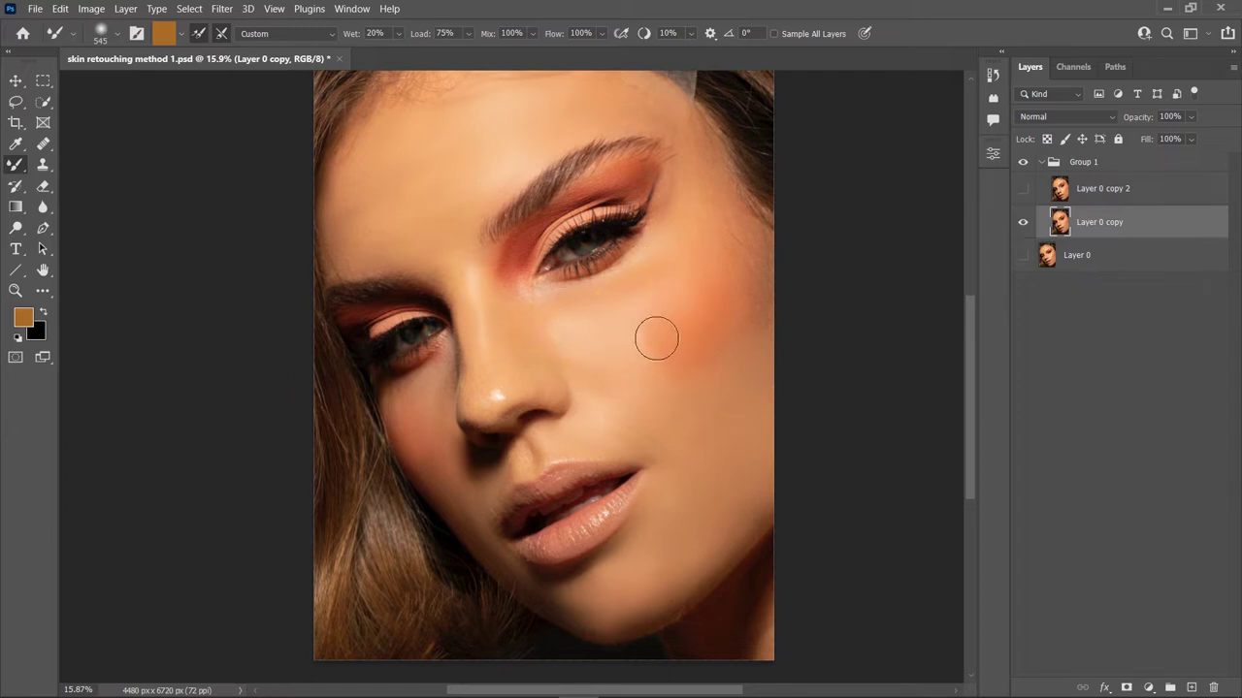
drag(674, 317, 715, 262)
Switch to the Move tool, then show and select Layer 0 copy 2
click(409, 418)
click(15, 80)
click(1024, 194)
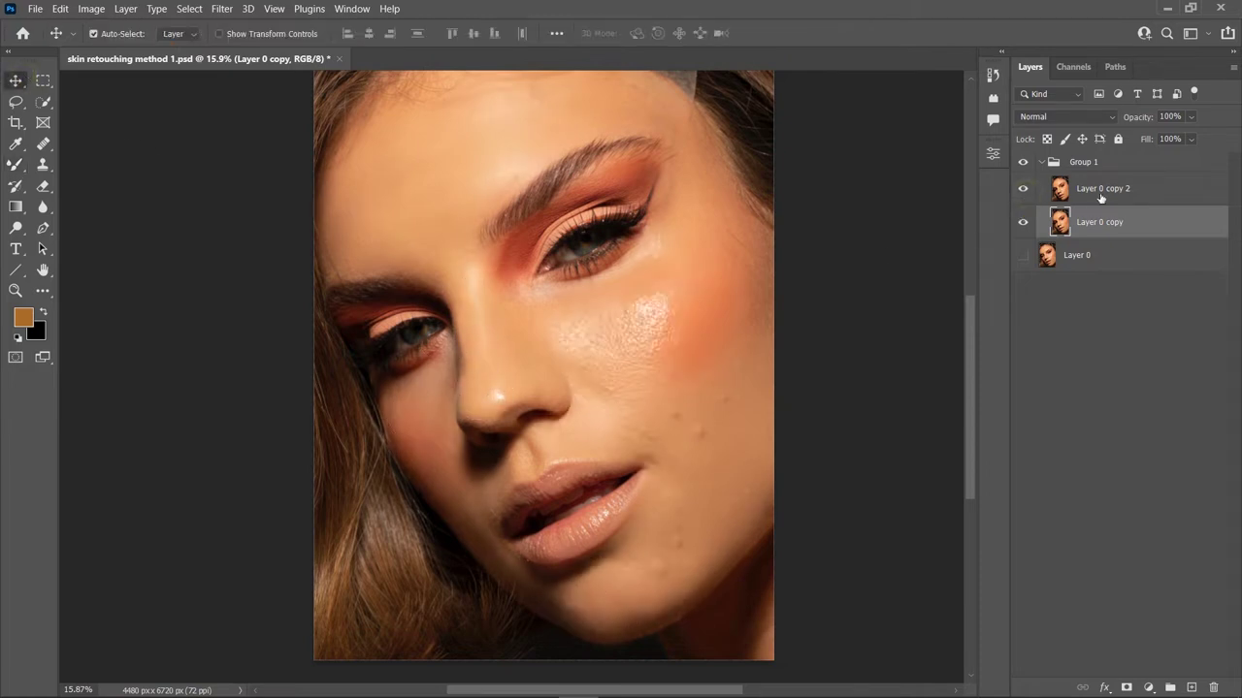
click(1067, 196)
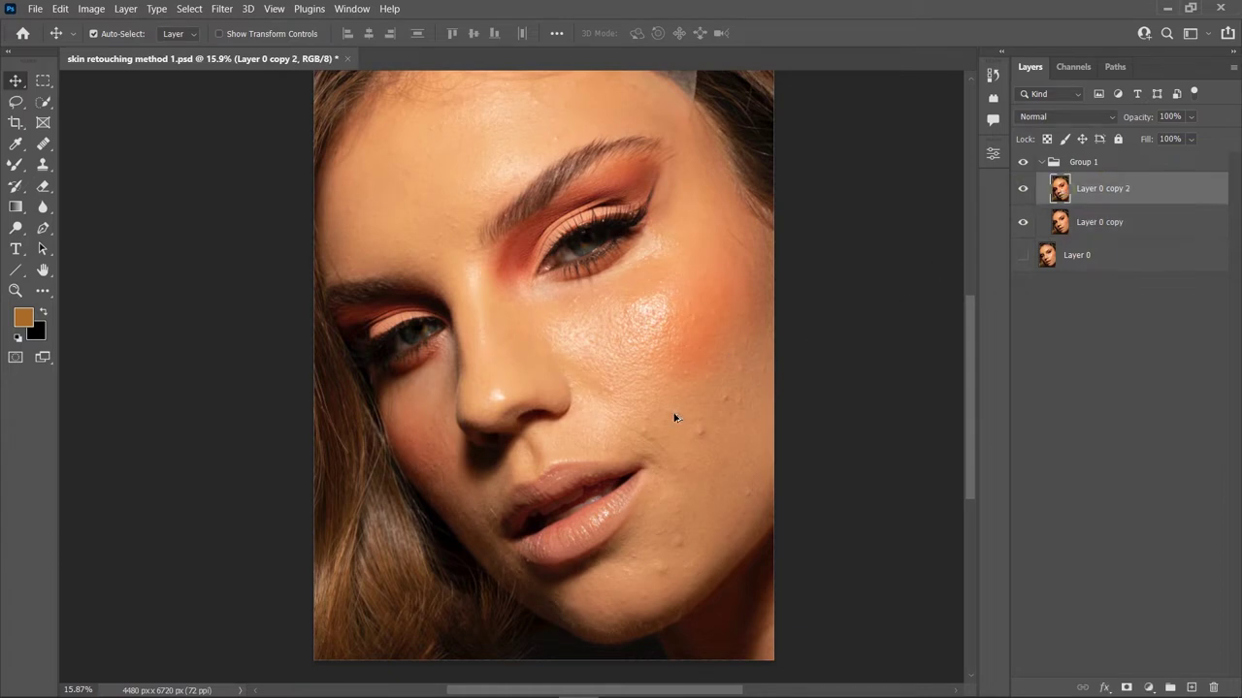
Apply a High Pass filter with a 6.4-pixel radius to Layer 0 copy 2
scroll(674, 417, up, 2)
scroll(715, 421, up, 2)
click(221, 9)
mouse_move(291, 336)
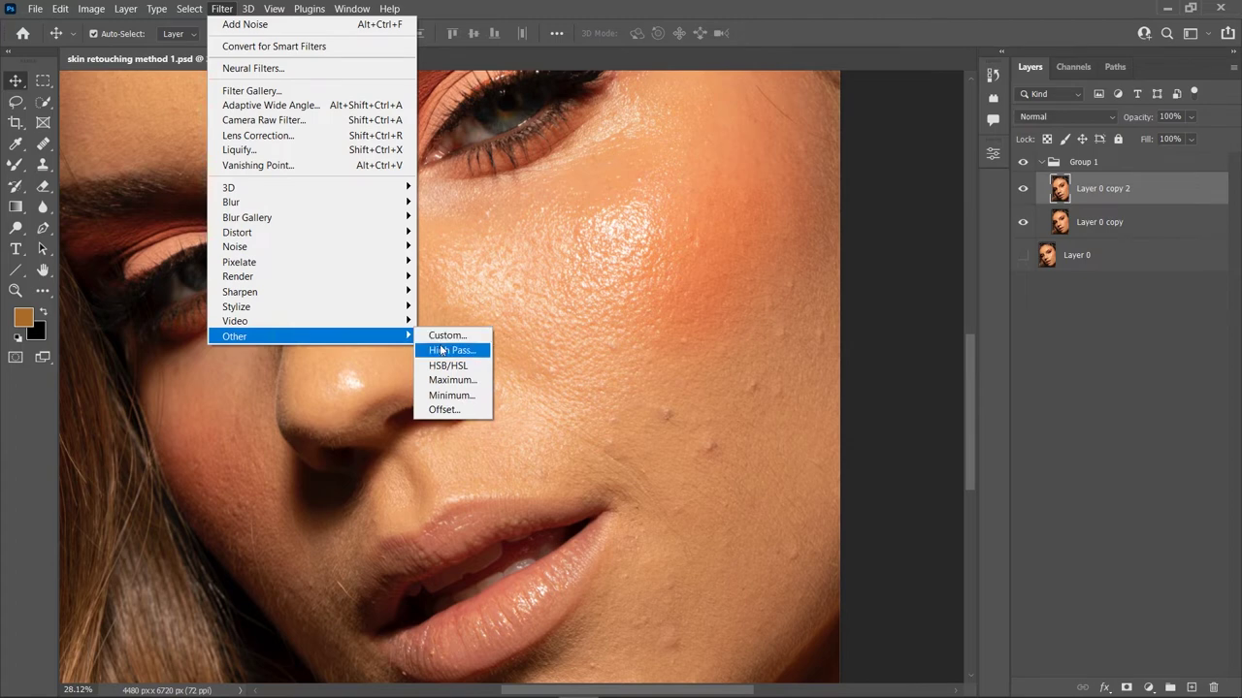
click(451, 350)
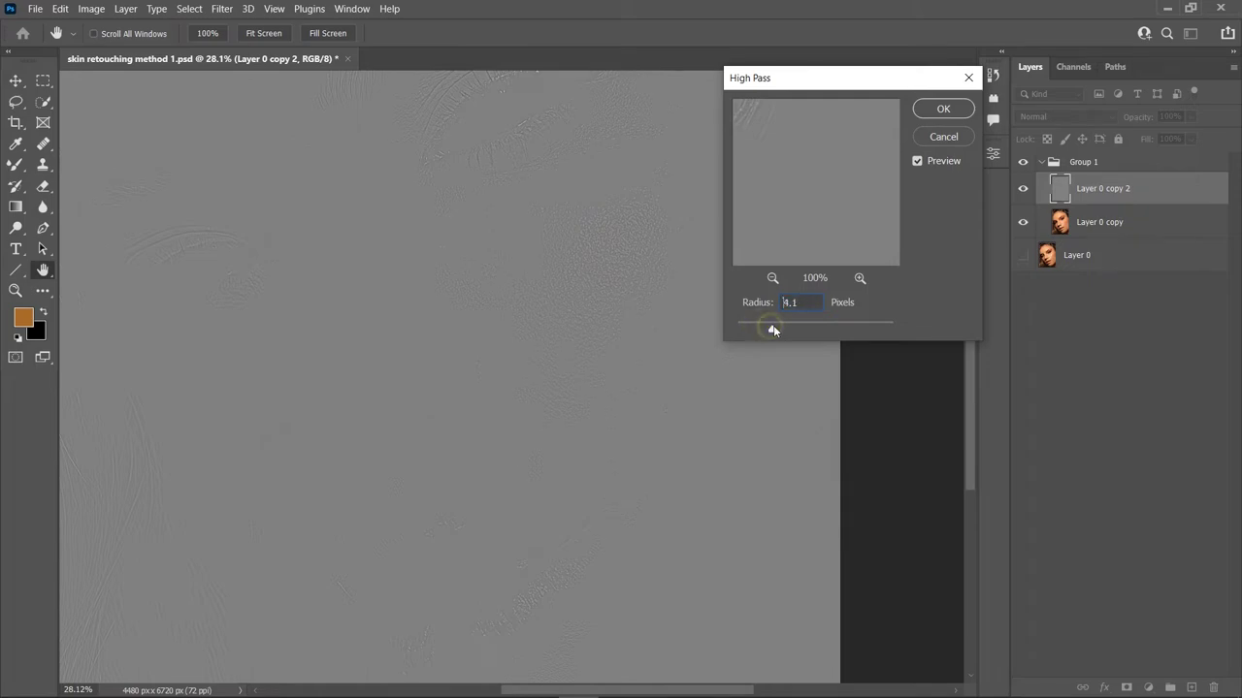
drag(773, 330, 776, 330)
drag(781, 331, 783, 331)
click(785, 331)
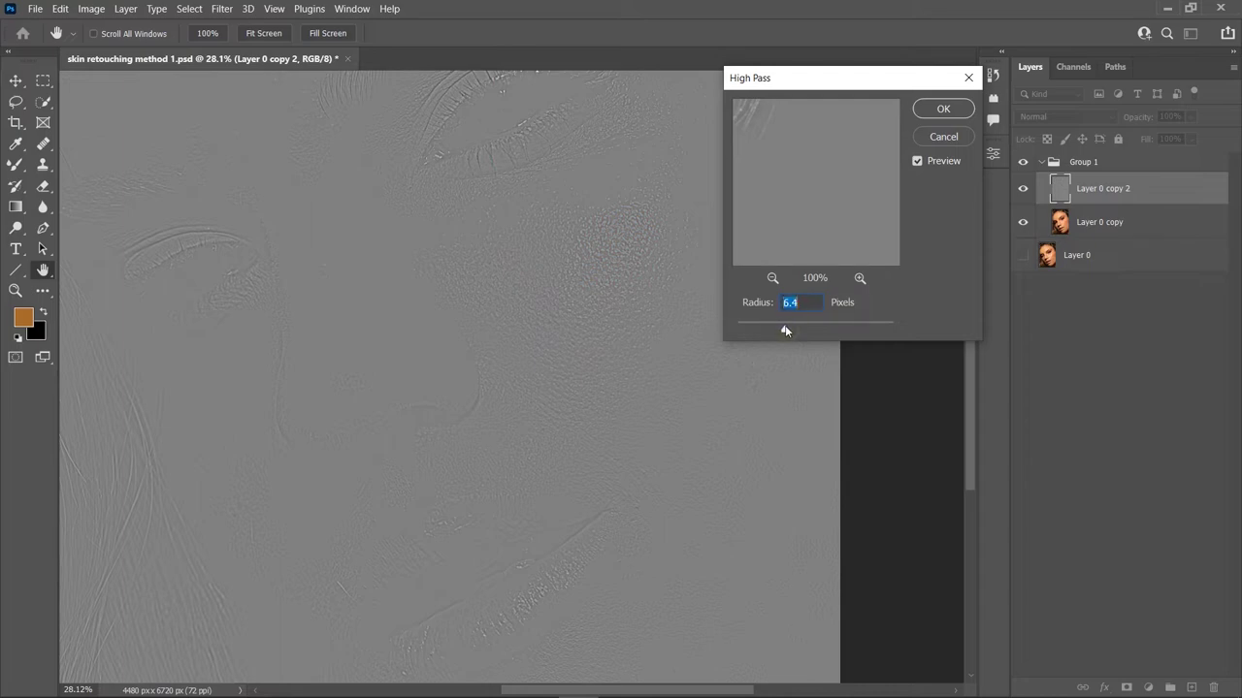
click(950, 114)
scroll(639, 380, down, 1)
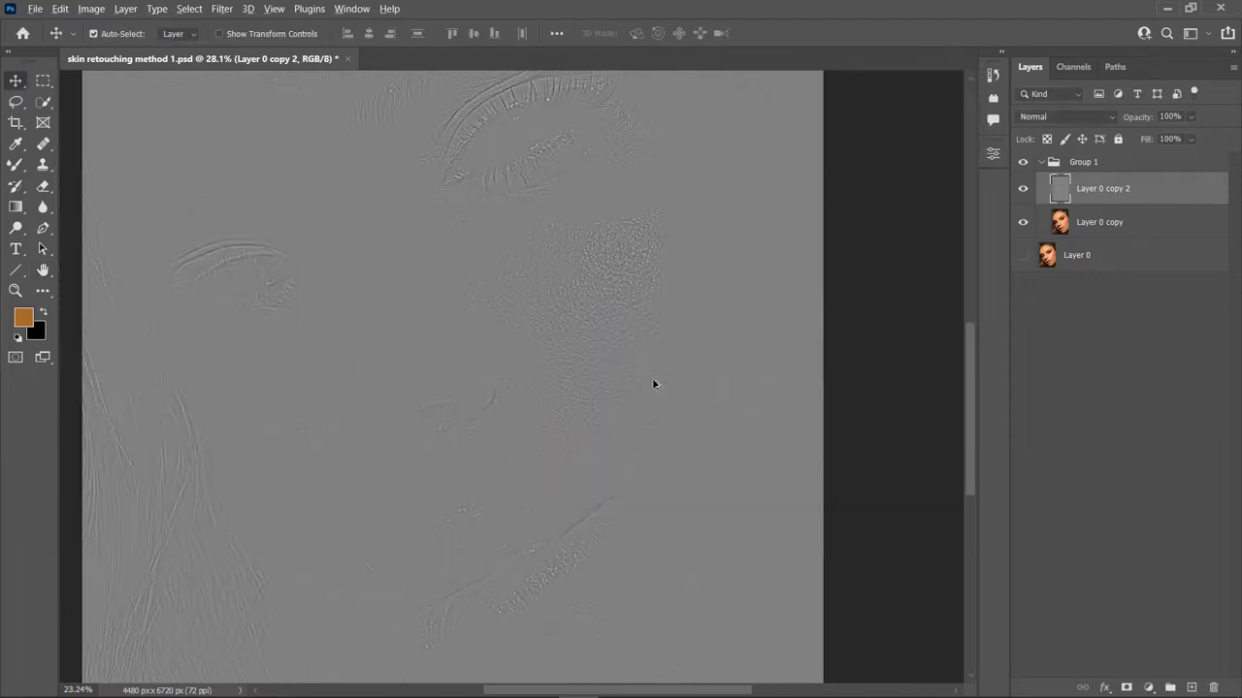
scroll(654, 385, down, 1)
Set Layer 0 copy 2's blend mode to Linear Light
click(1082, 119)
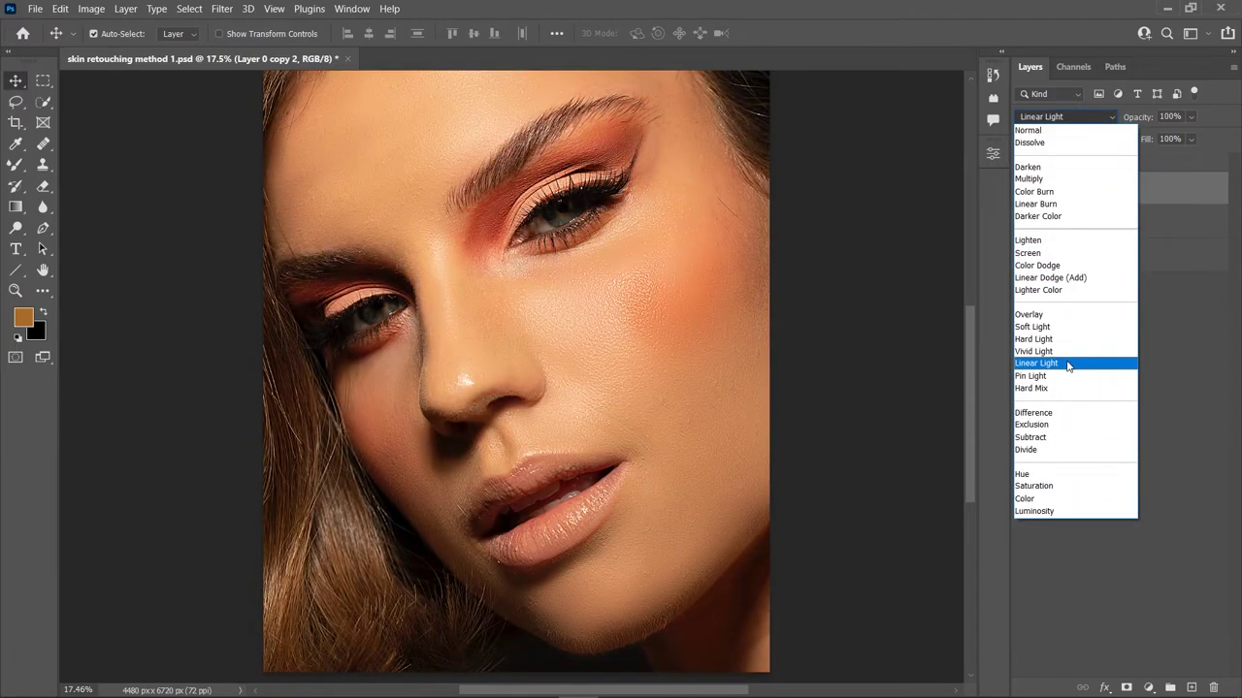
click(1066, 363)
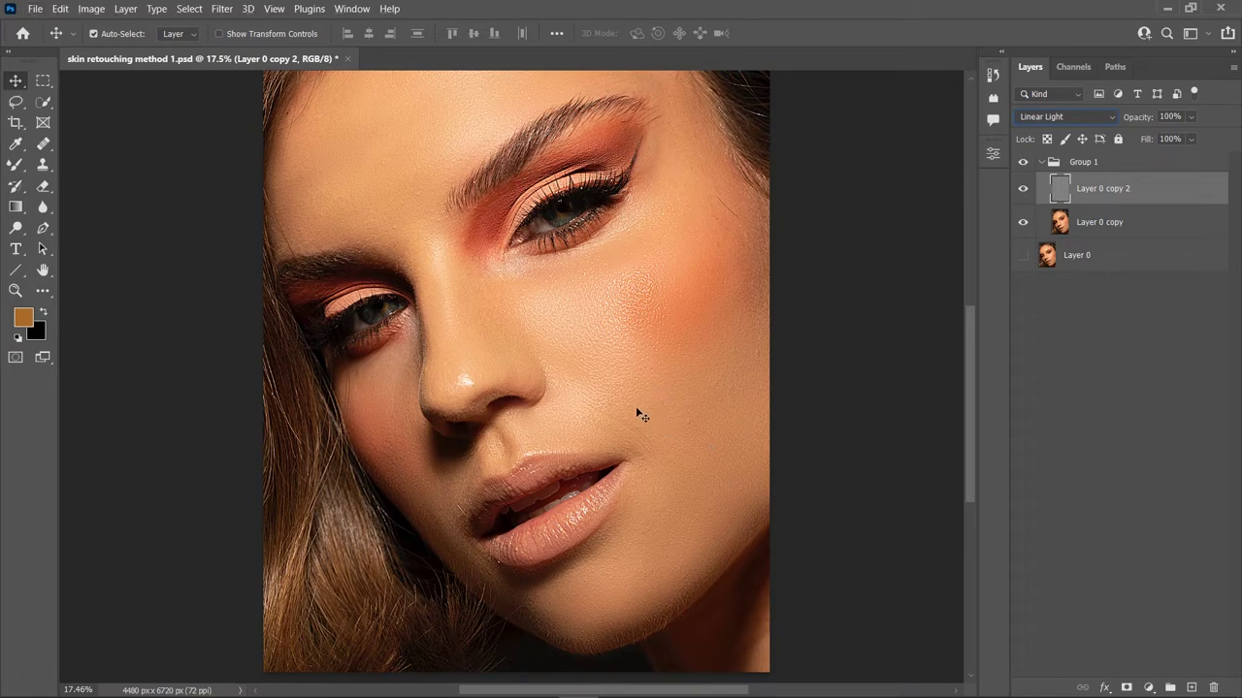
scroll(614, 406, up, 1)
scroll(614, 415, up, 2)
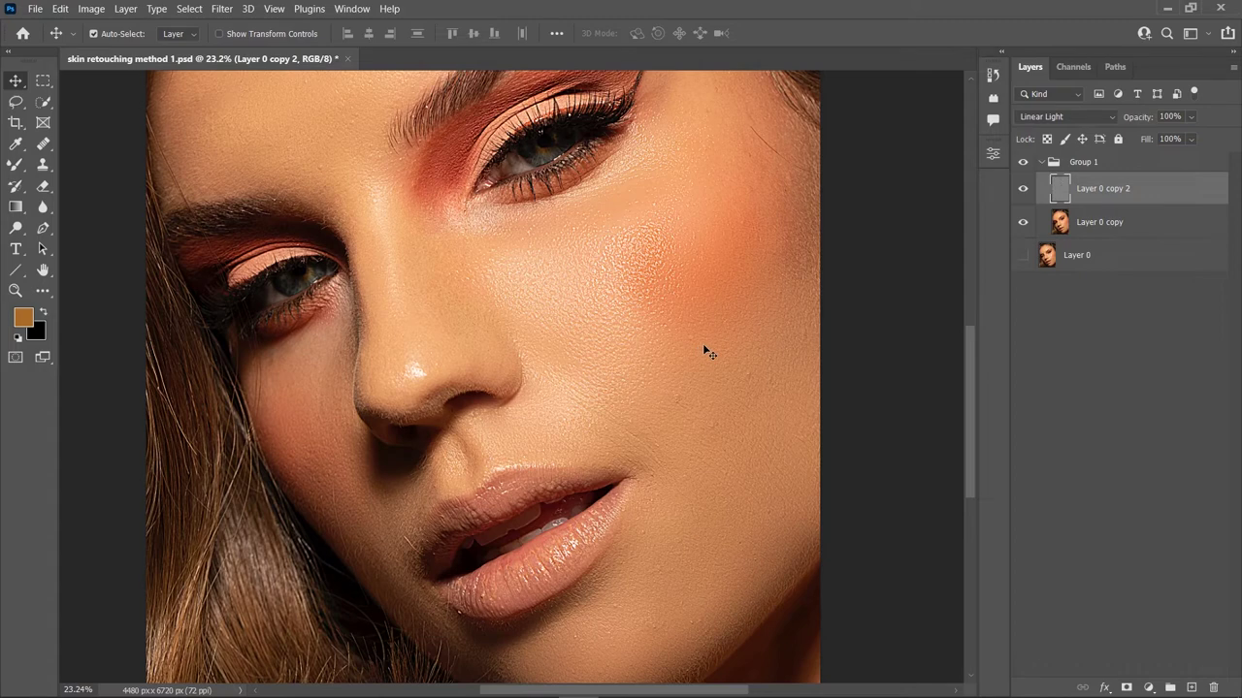
Add Uniform noise of about 7.73% to Layer 0 copy 2
click(230, 14)
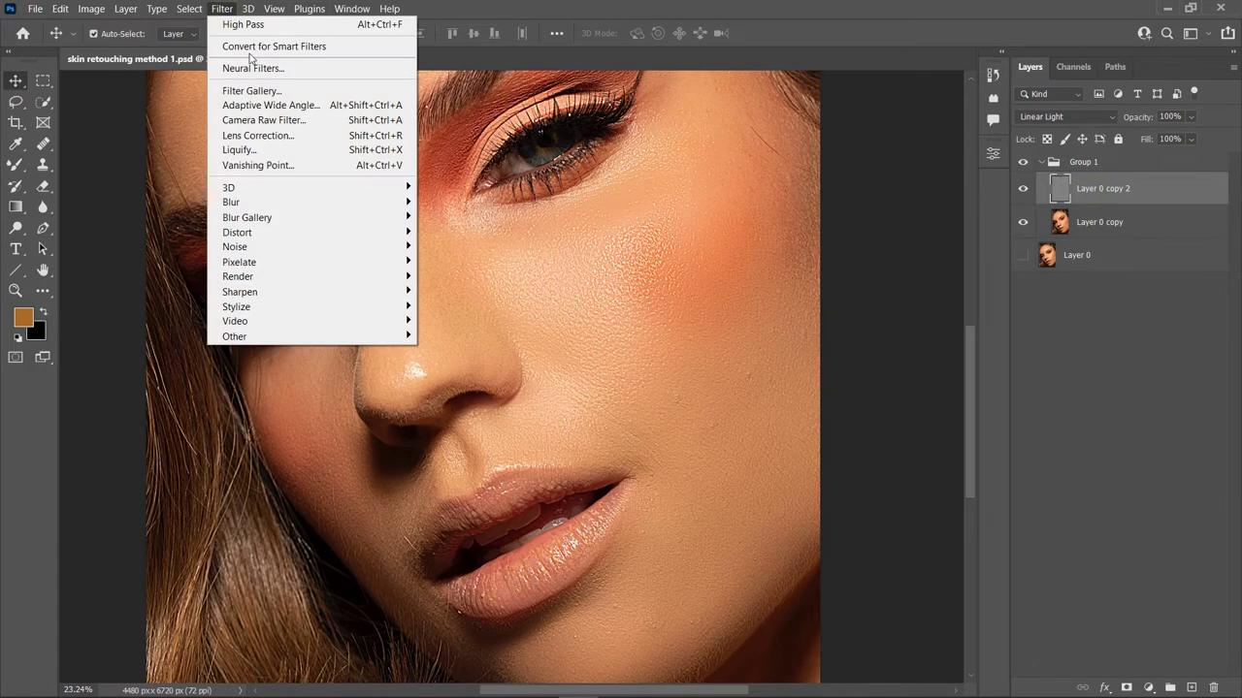
mouse_move(236, 247)
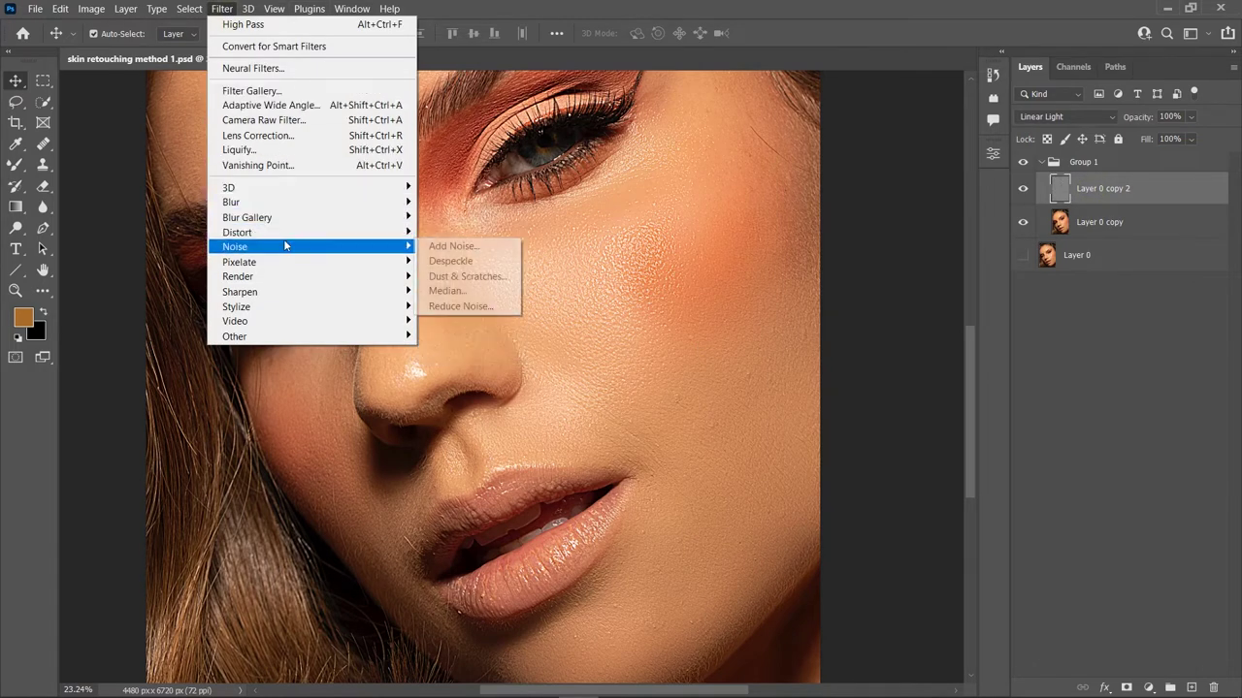
click(449, 244)
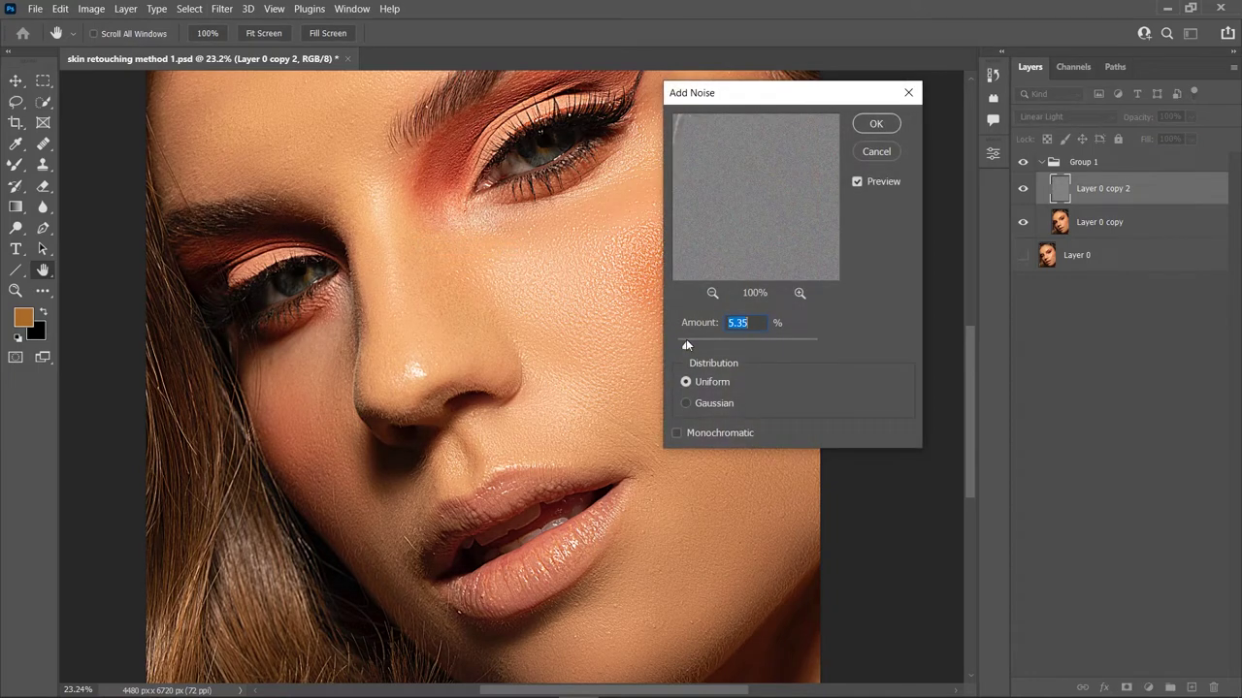
drag(686, 345, 690, 346)
click(875, 124)
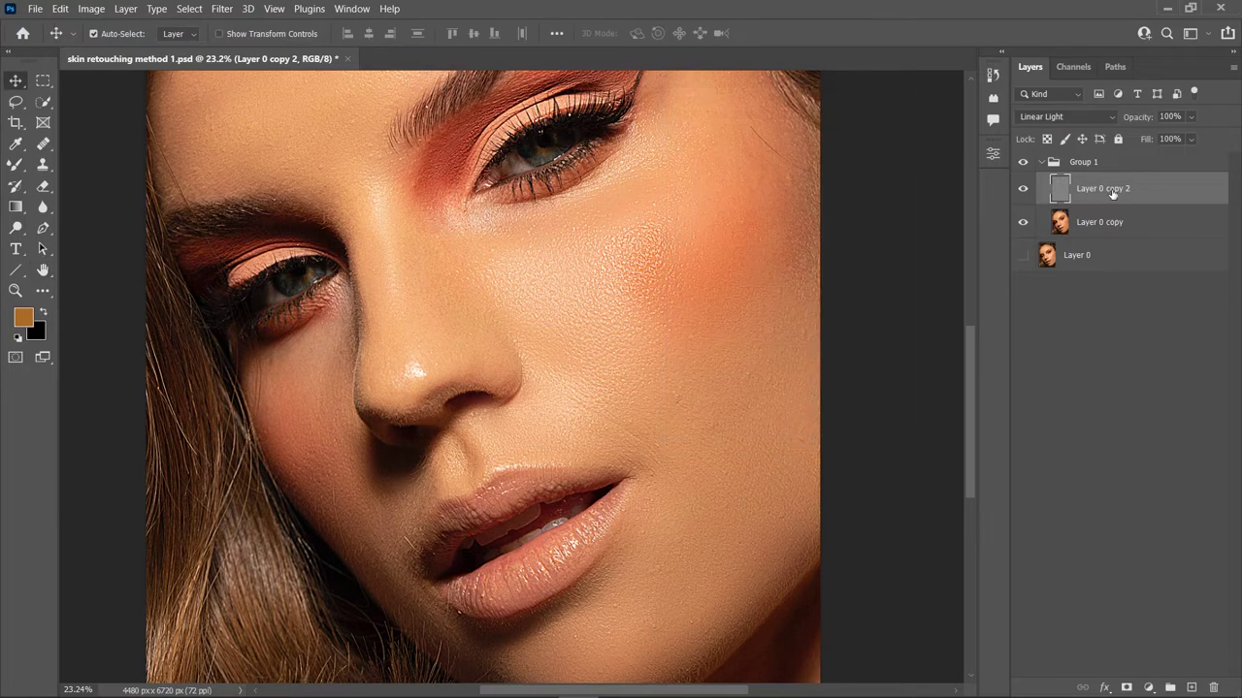
Add a layer mask to Layer 0 copy 2 and invert it to black
click(1127, 687)
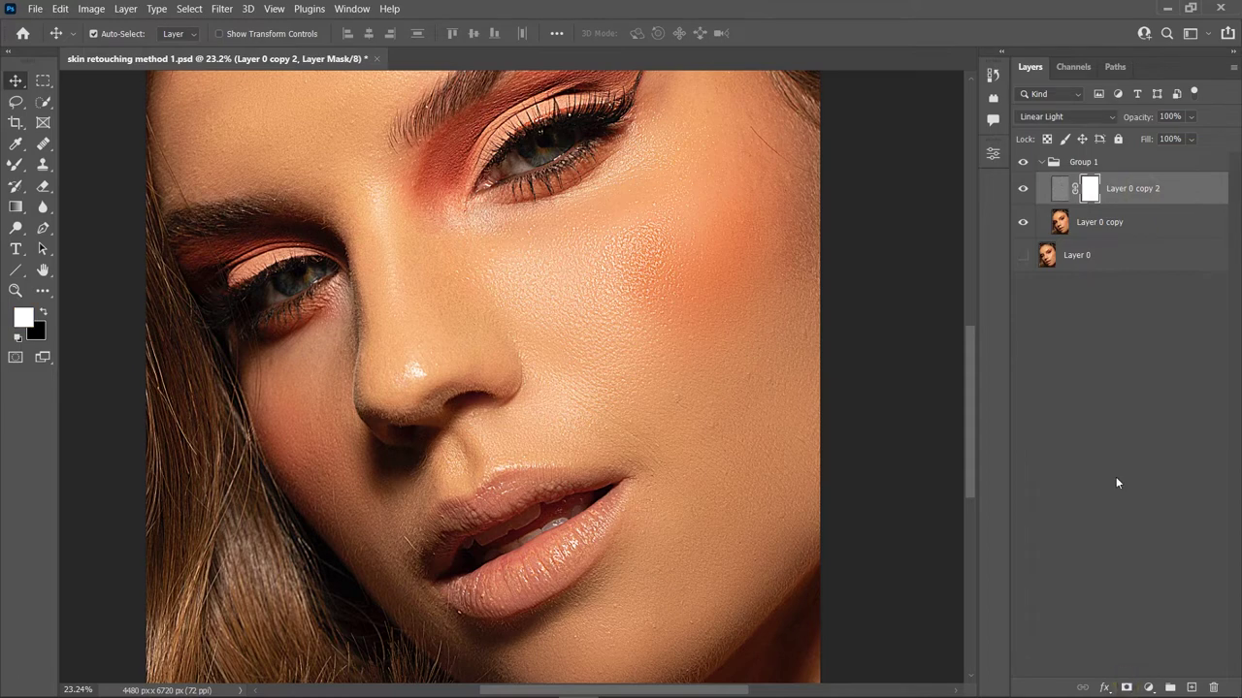
key(ctrl+i)
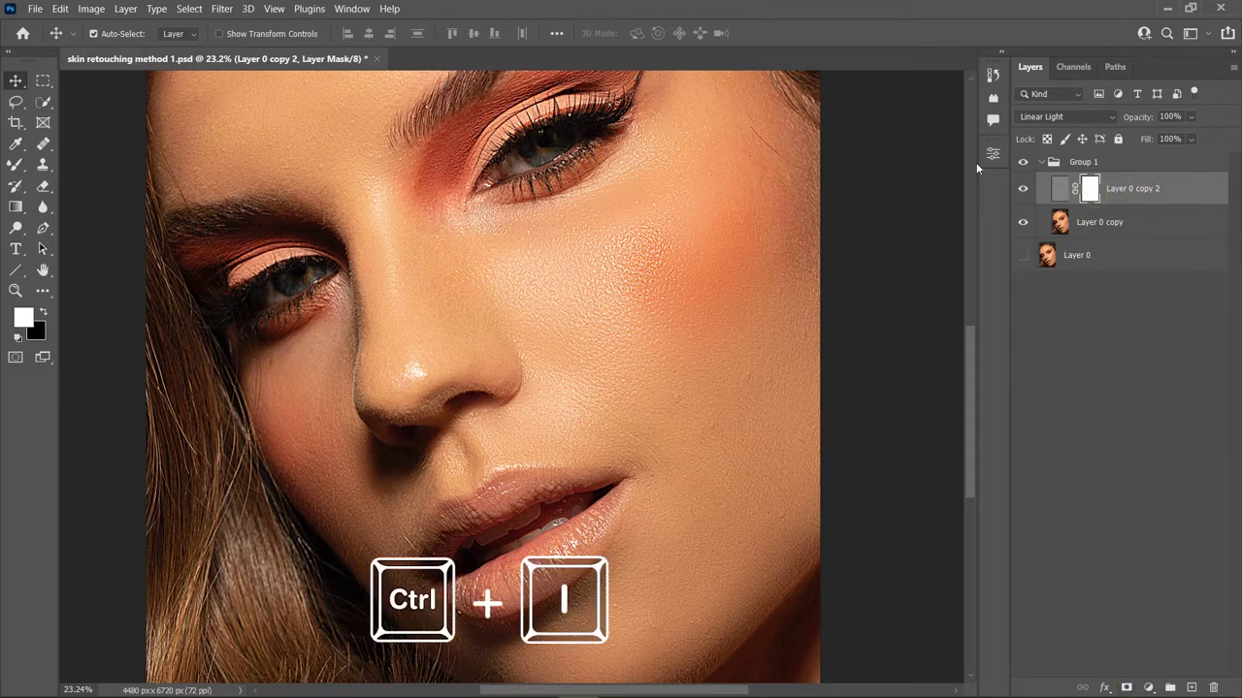
key(ctrl+i)
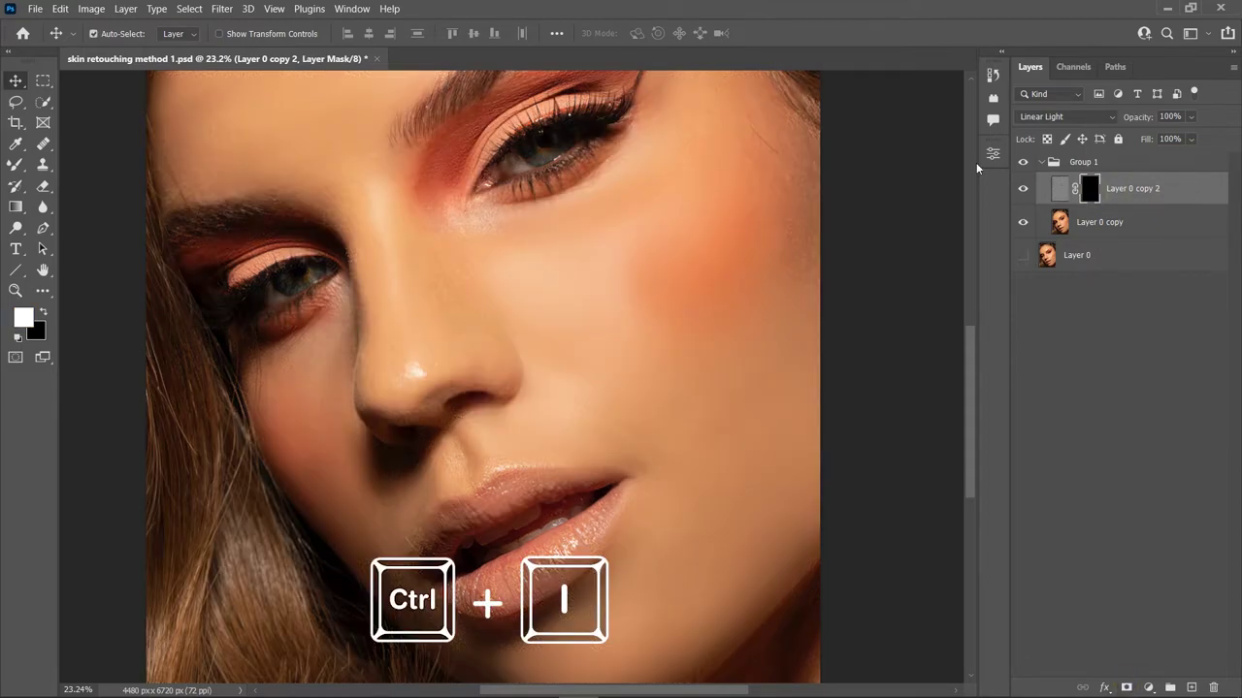
Set up a soft Brush at 900 px with 50% opacity
right_click(15, 166)
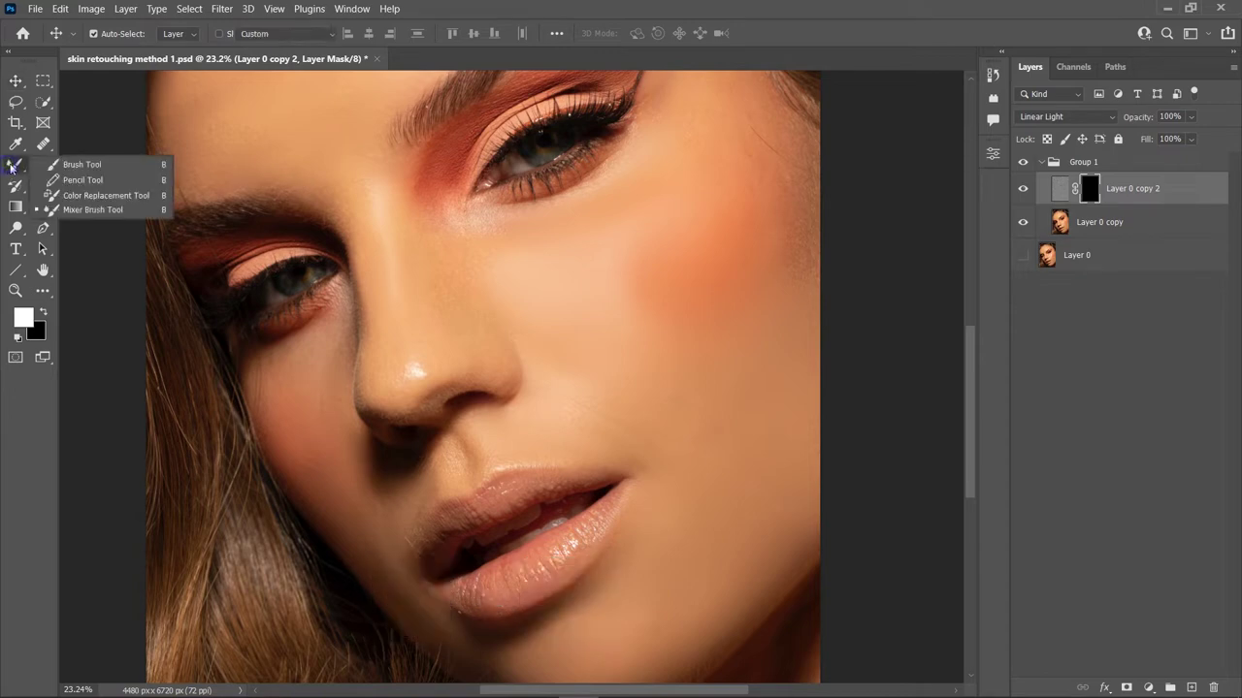
click(68, 164)
drag(221, 177, 246, 177)
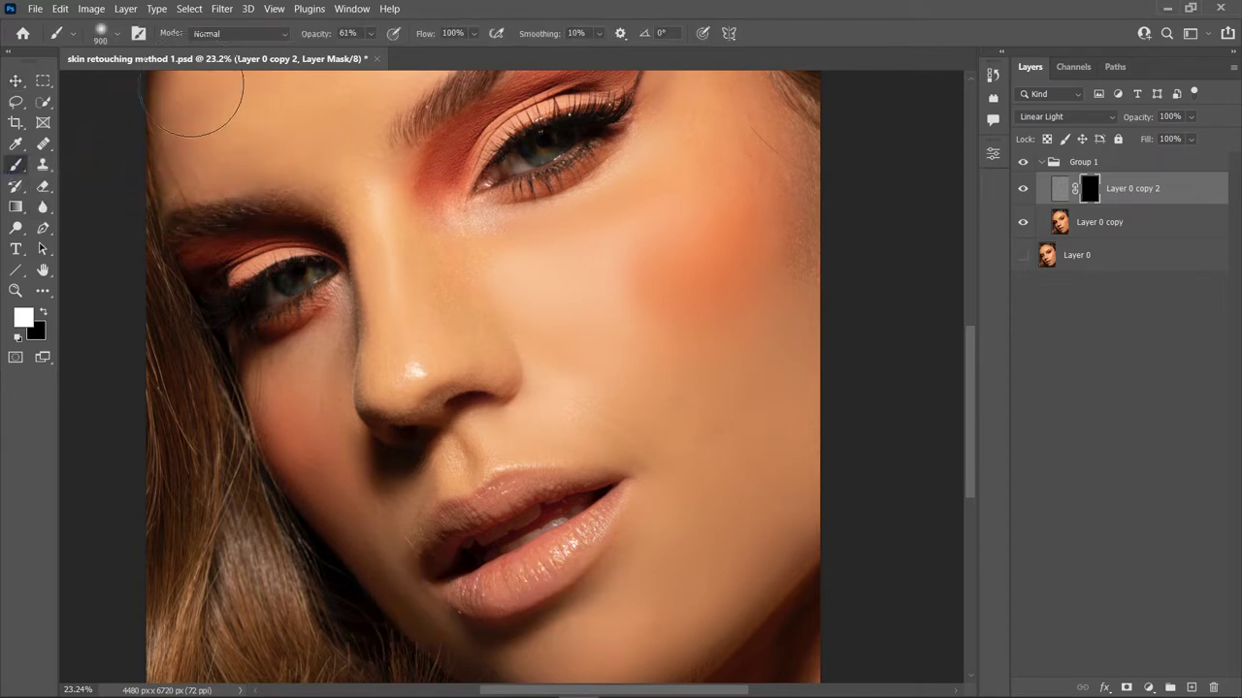
click(105, 37)
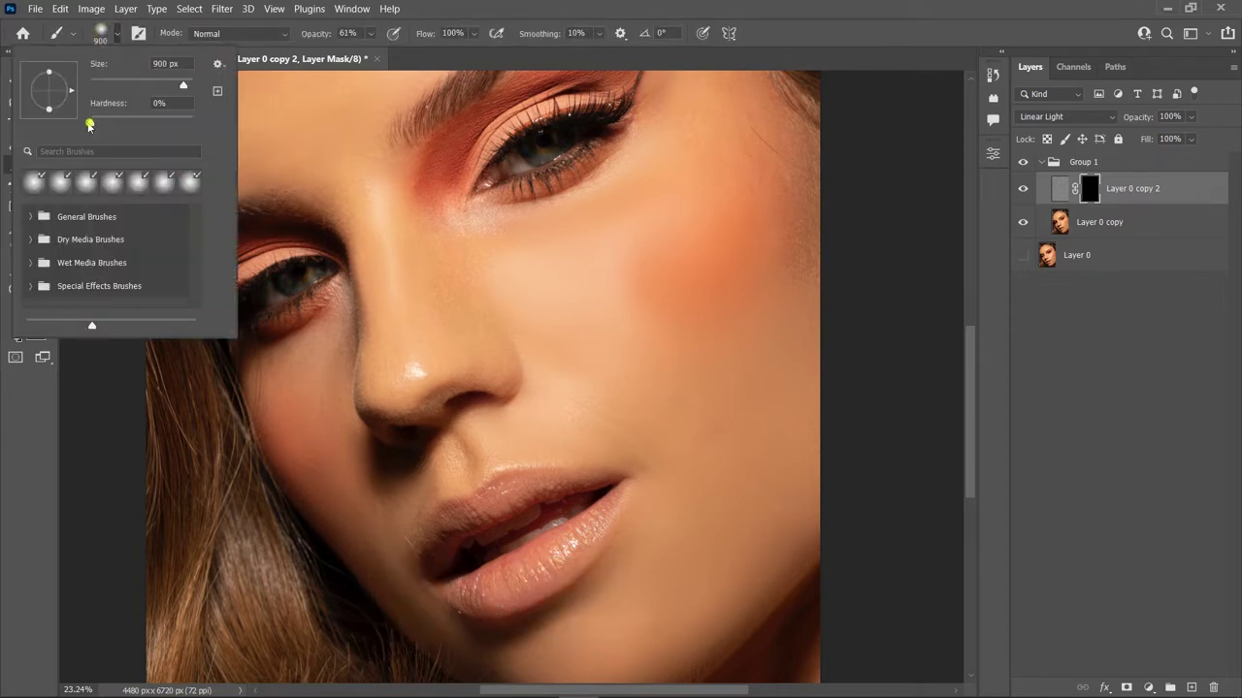
key(Return)
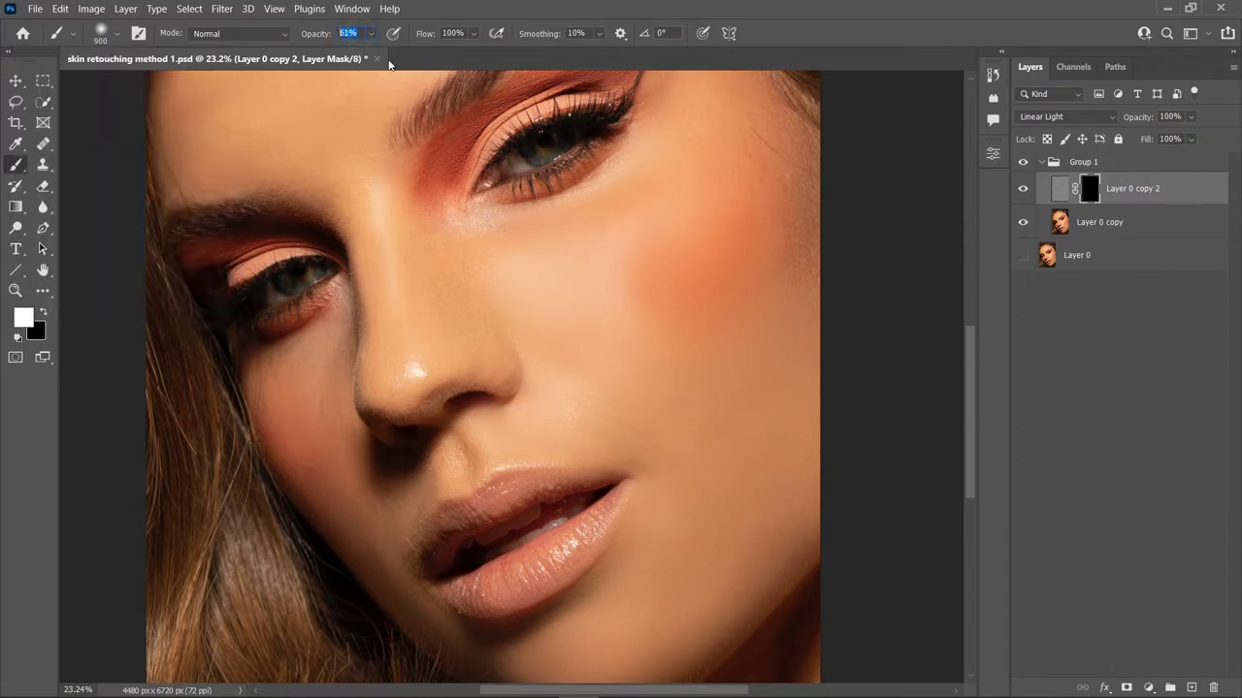
text(50)
key(Return)
Paint the texture back onto the cheek under the eye and the jaw, then shrink the brush to about 322 px
mouse_move(521, 278)
mouse_down()
mouse_move(654, 211)
mouse_move(526, 259)
mouse_move(715, 145)
mouse_move(521, 324)
mouse_move(757, 152)
mouse_move(548, 357)
mouse_move(627, 360)
mouse_move(670, 394)
mouse_move(743, 401)
mouse_move(773, 495)
mouse_move(673, 576)
mouse_move(734, 527)
mouse_up()
scroll(735, 527, down, 1)
mouse_move(641, 532)
mouse_down()
mouse_move(520, 597)
mouse_move(428, 563)
mouse_up()
alt+right_click(452, 574)
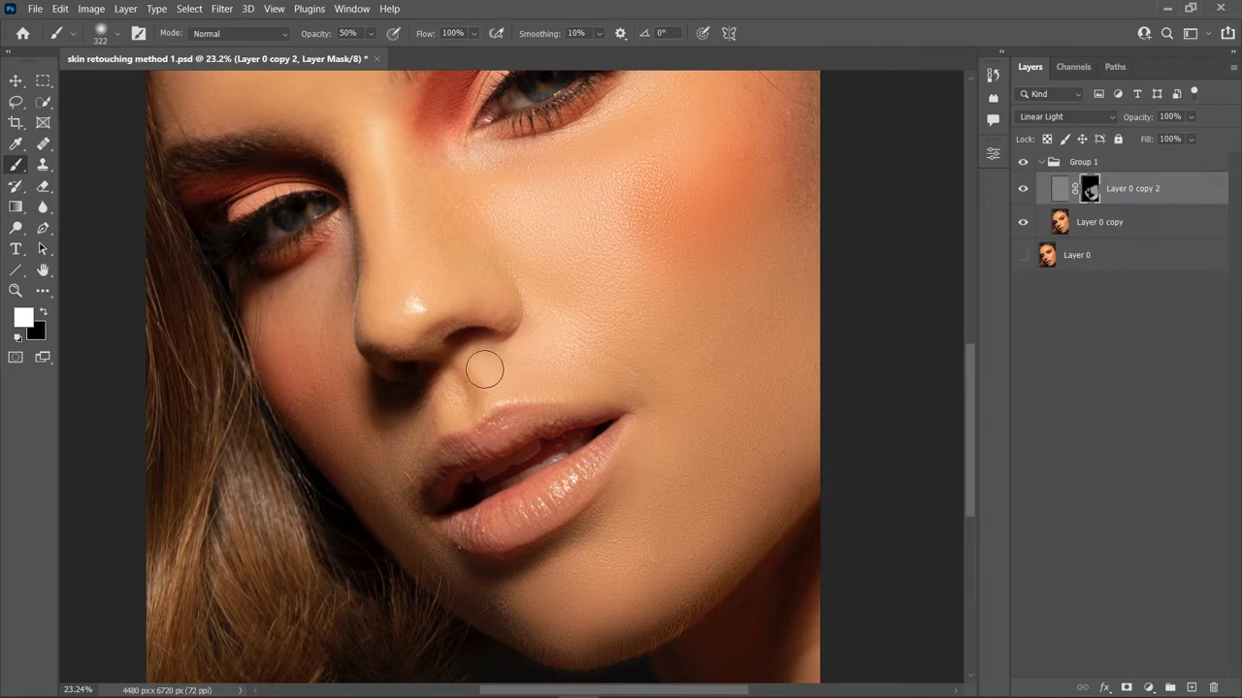
Reveal the texture beside the nostril, near the outer eye corner and across the forehead skin
scroll(729, 308, up, 2)
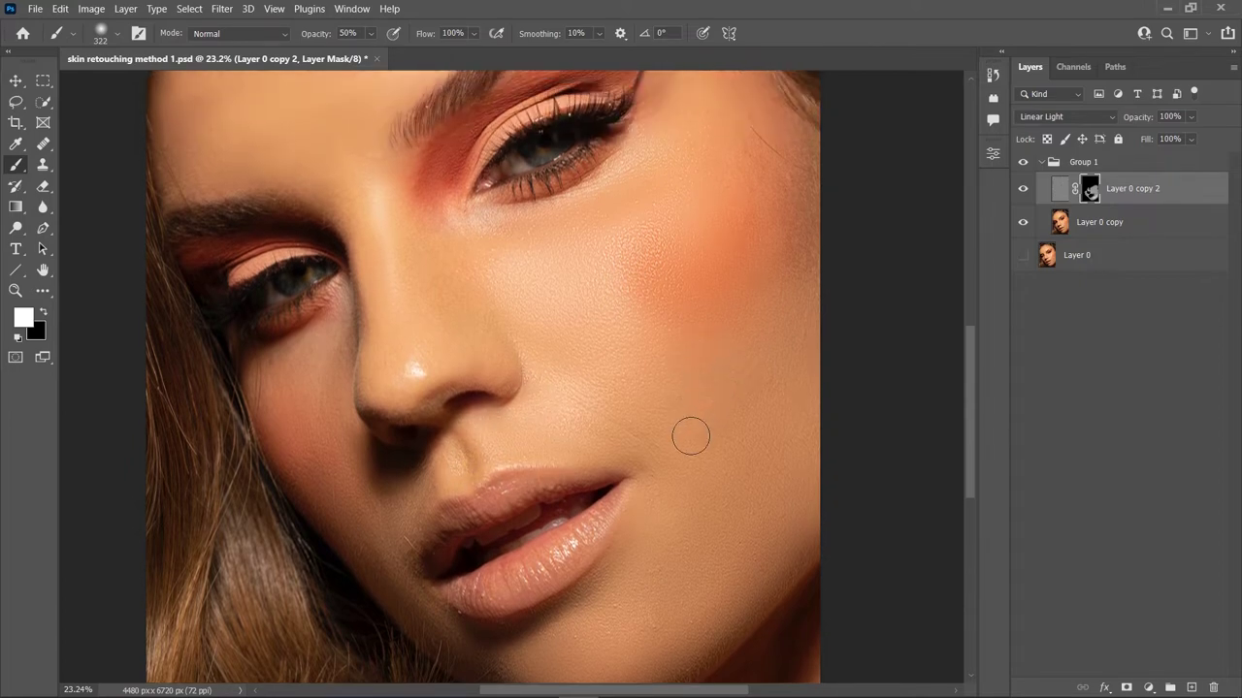
scroll(692, 416, up, 1)
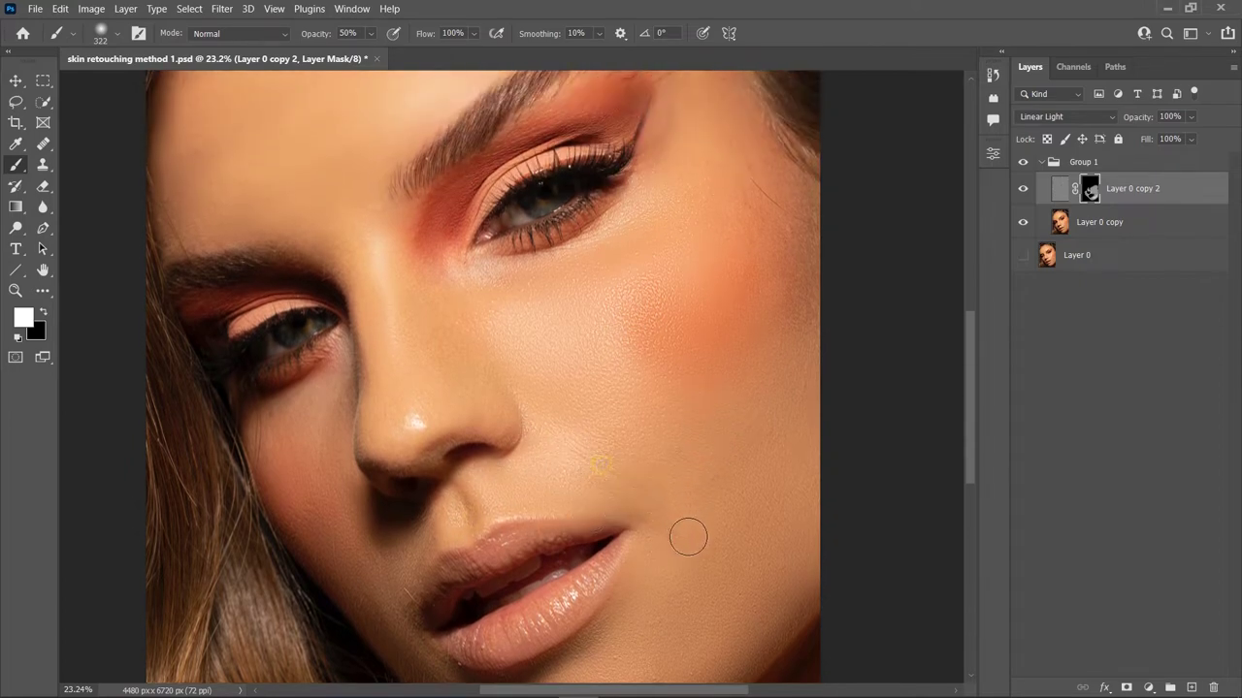
click(534, 438)
scroll(735, 347, up, 1)
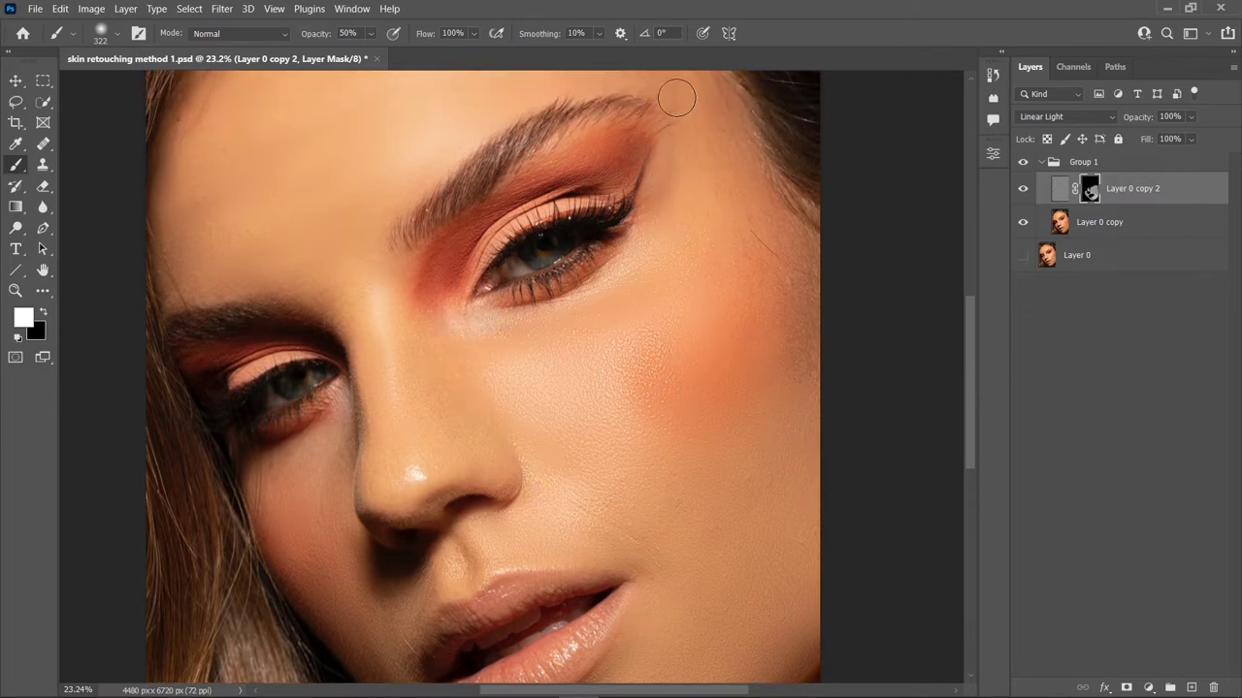
click(411, 305)
scroll(316, 365, up, 1)
scroll(316, 365, up, 1)
drag(312, 325, 346, 334)
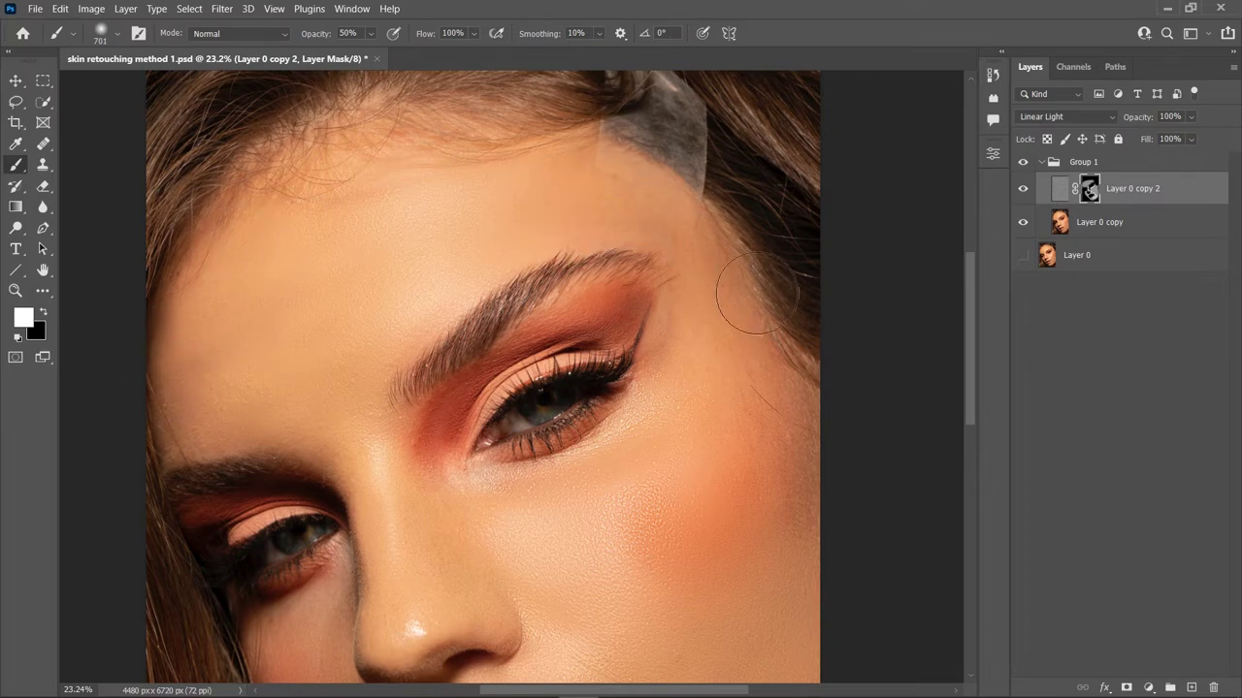
scroll(768, 227, down, 1)
scroll(768, 227, down, 2)
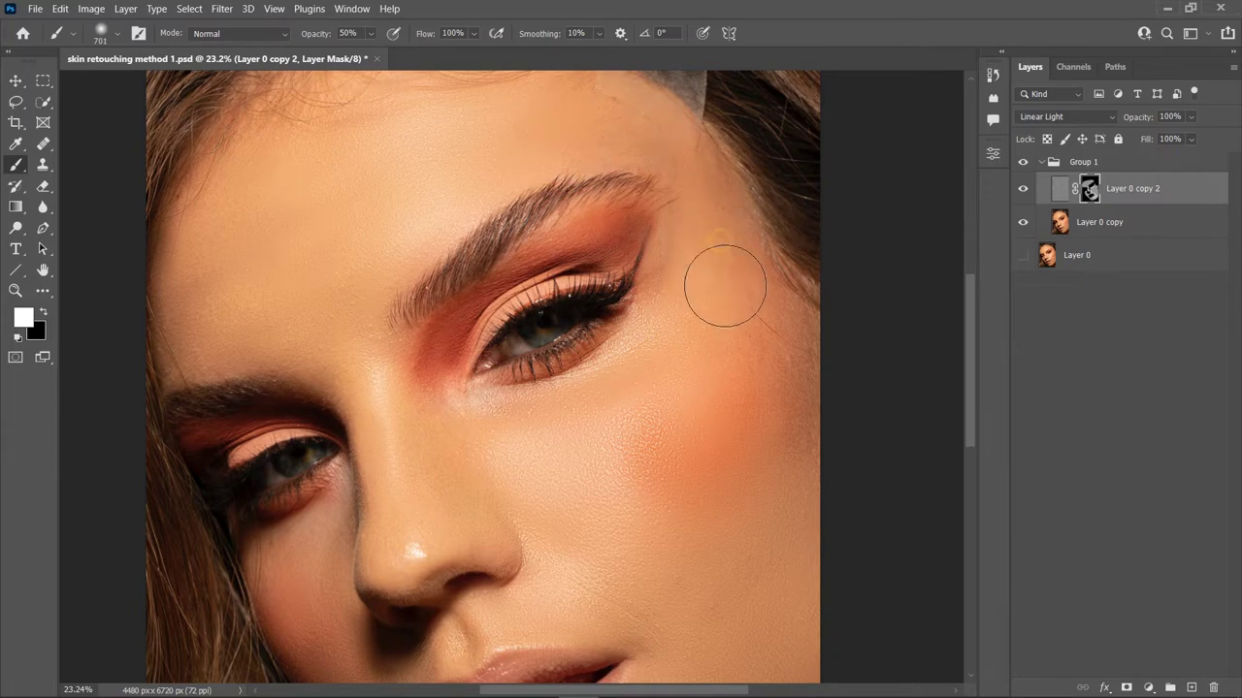
scroll(753, 341, down, 1)
scroll(766, 354, down, 2)
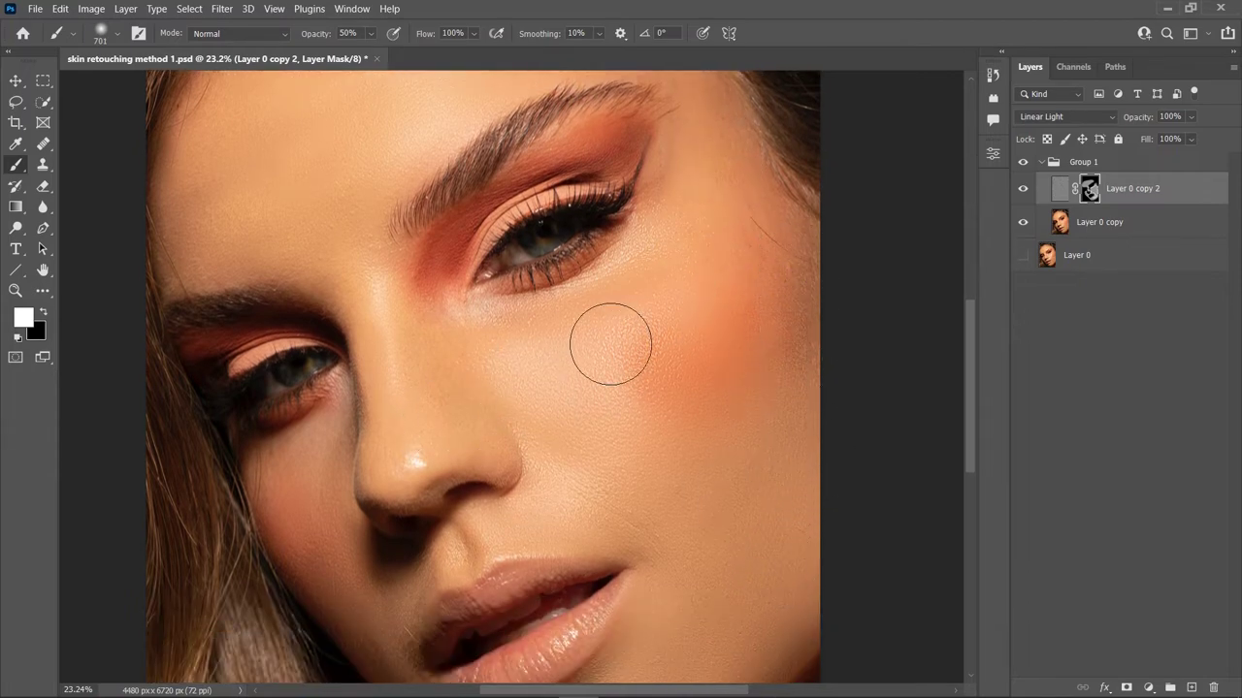
scroll(610, 341, down, 3)
click(15, 81)
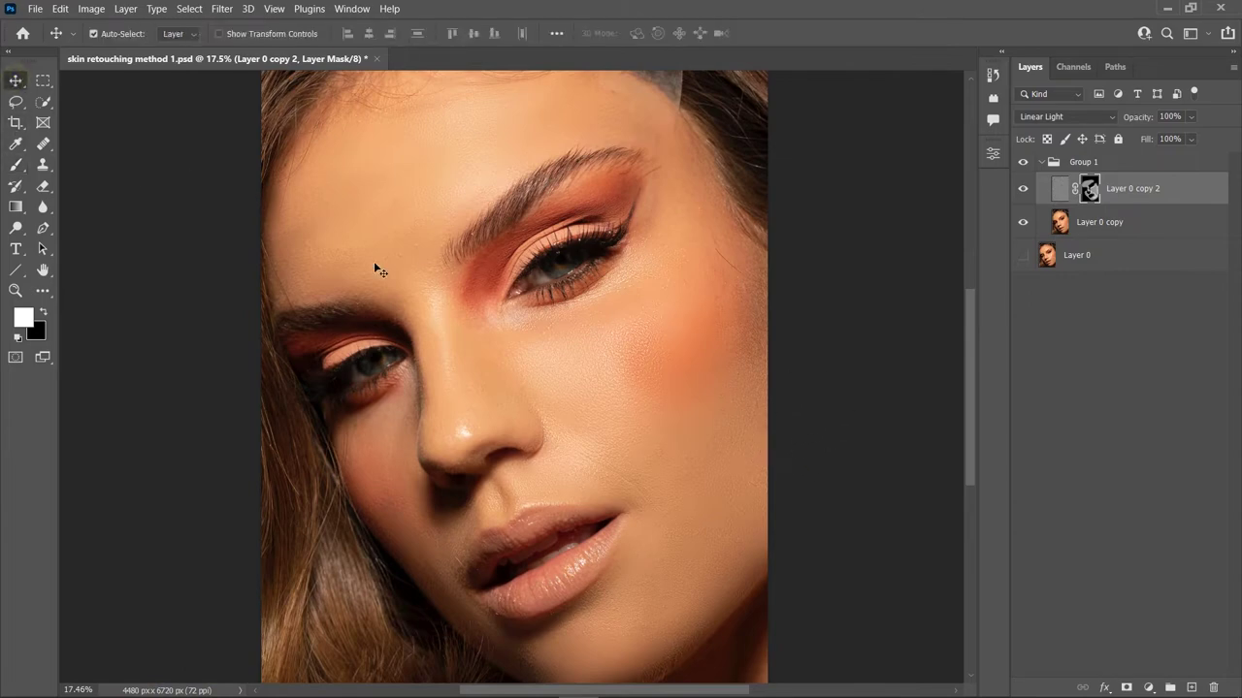
Compare the photo with Group 1 hidden and shown, then duplicate Layer 0 in skin retouching method 2.psd
key(ctrl+0)
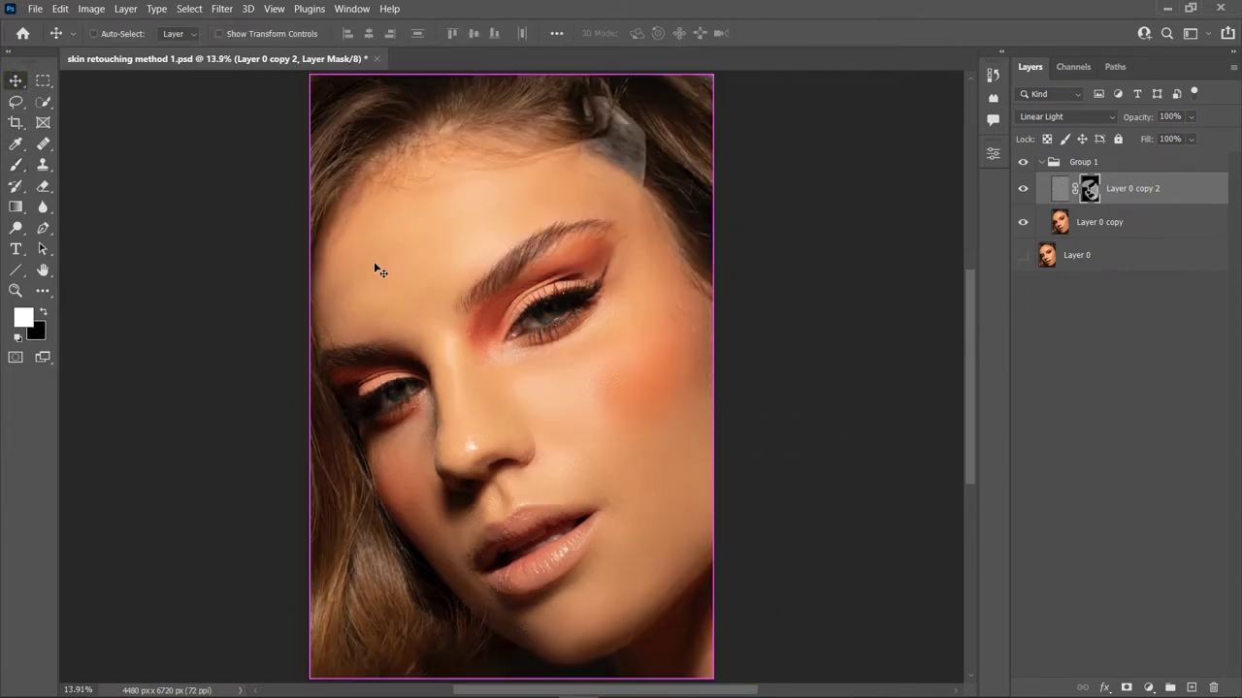
click(1043, 163)
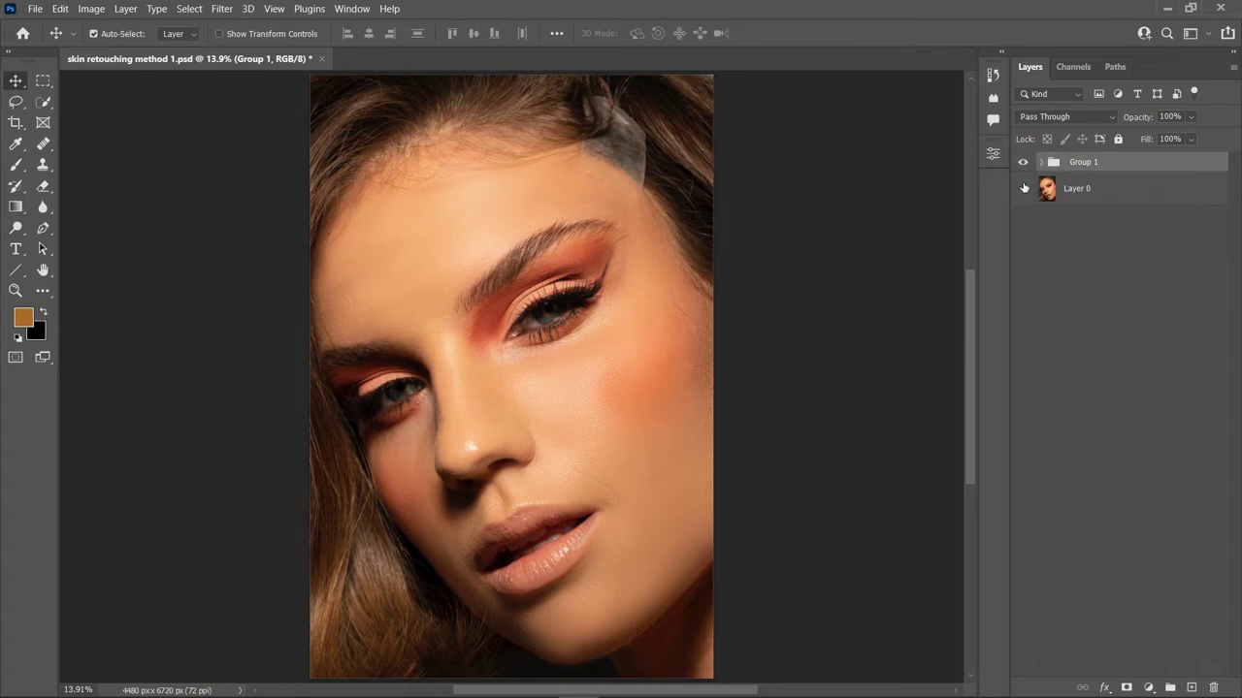
click(1024, 162)
click(1023, 162)
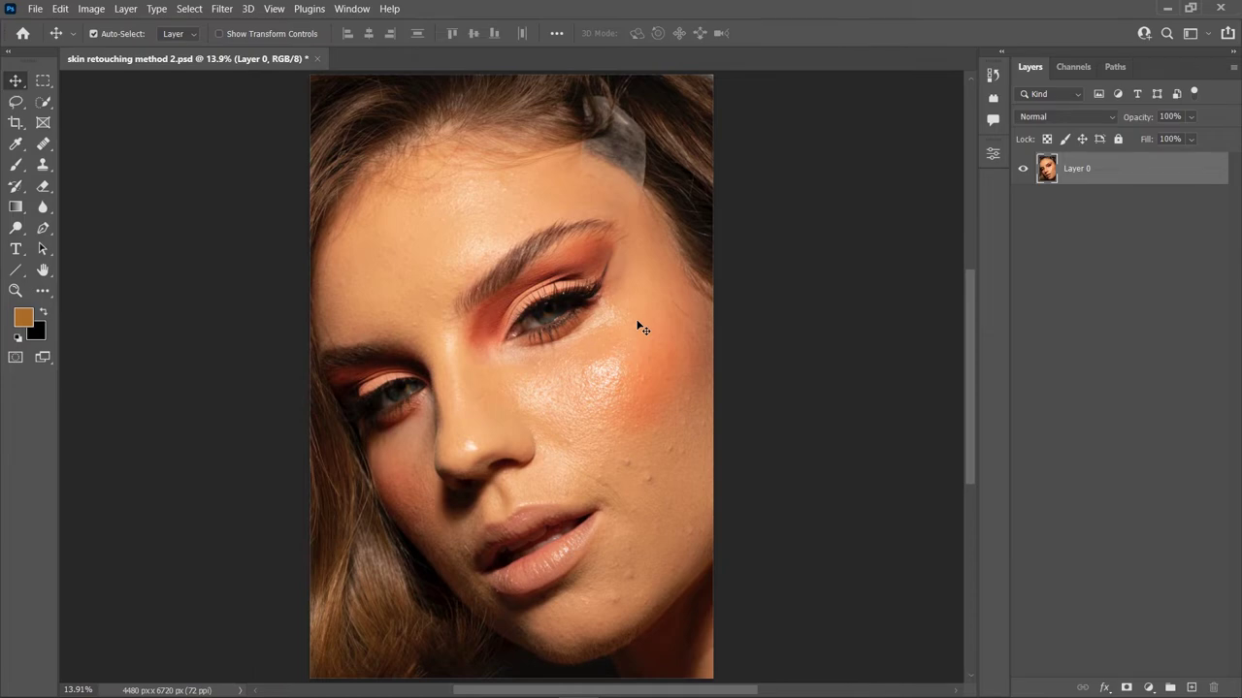
drag(1112, 172, 1192, 687)
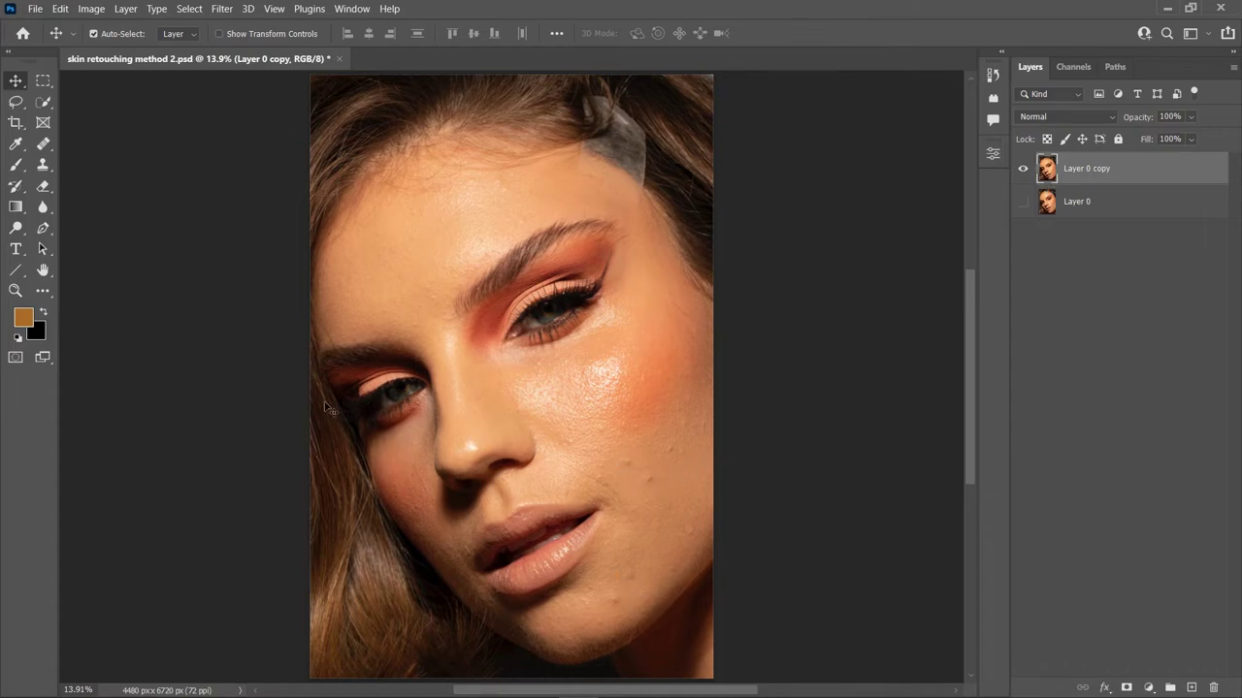
click(42, 145)
Zoom out to about 13.7% so the whole portrait fits, with the Move tool active
scroll(667, 561, up, 3)
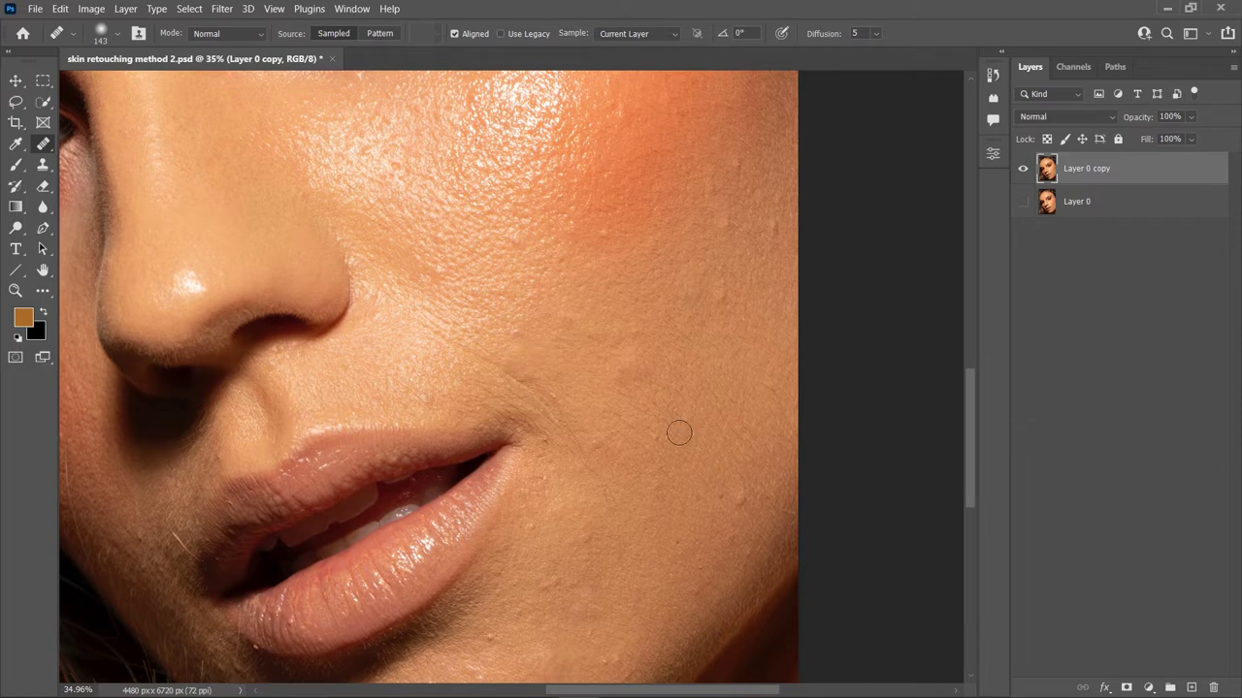
alt+scroll(676, 430, down, 3)
click(17, 81)
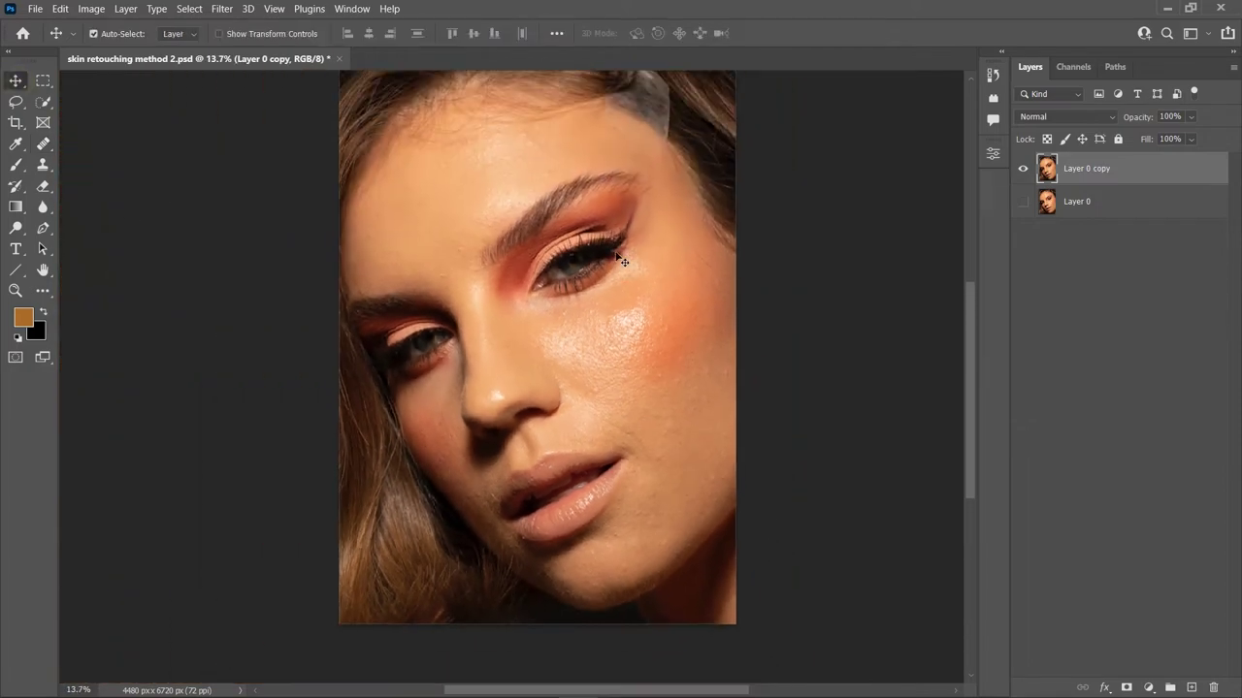
In Channels, hide Red and Green and duplicate the Blue channel as Blue copy
click(1074, 67)
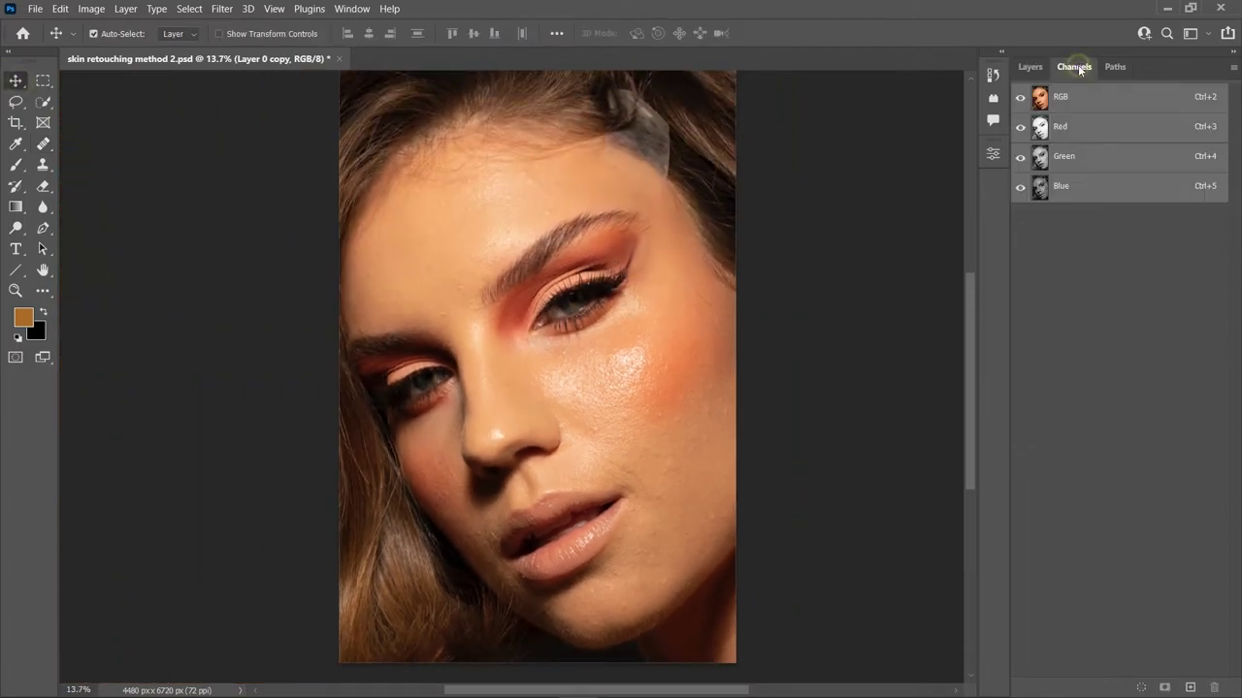
click(1021, 127)
click(1018, 159)
drag(1065, 188, 1190, 689)
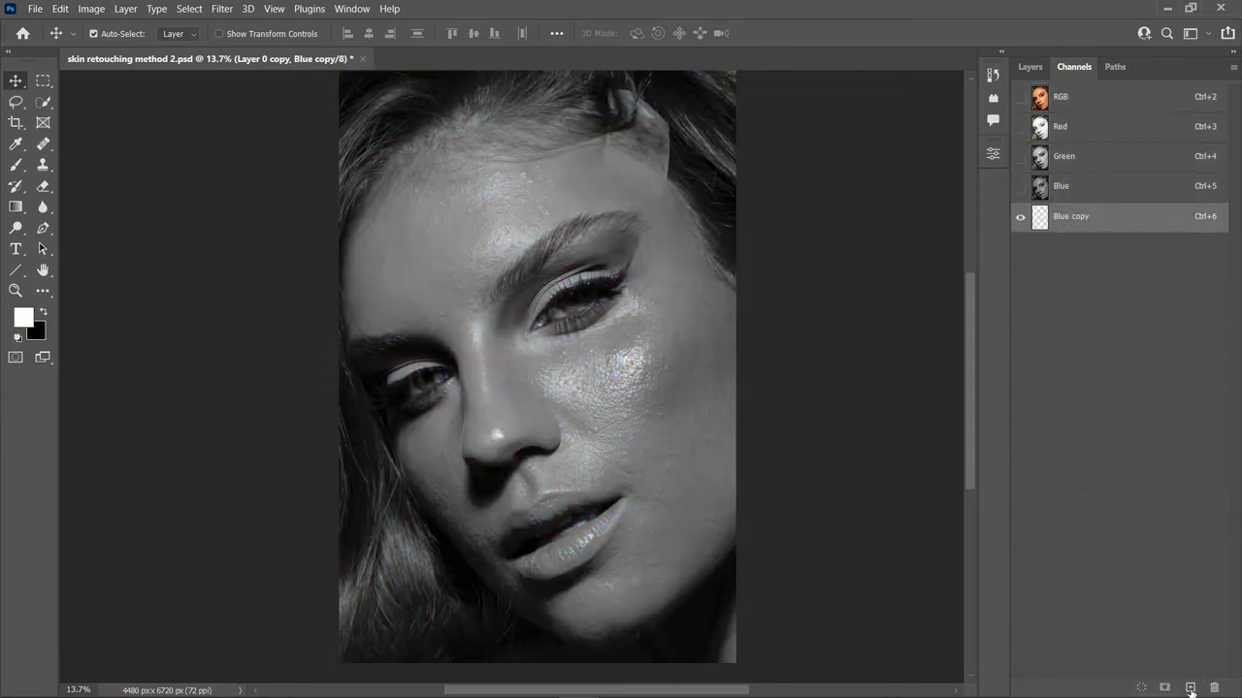
Apply a High Pass filter of about 112.9 pixels to the Blue copy channel
click(213, 8)
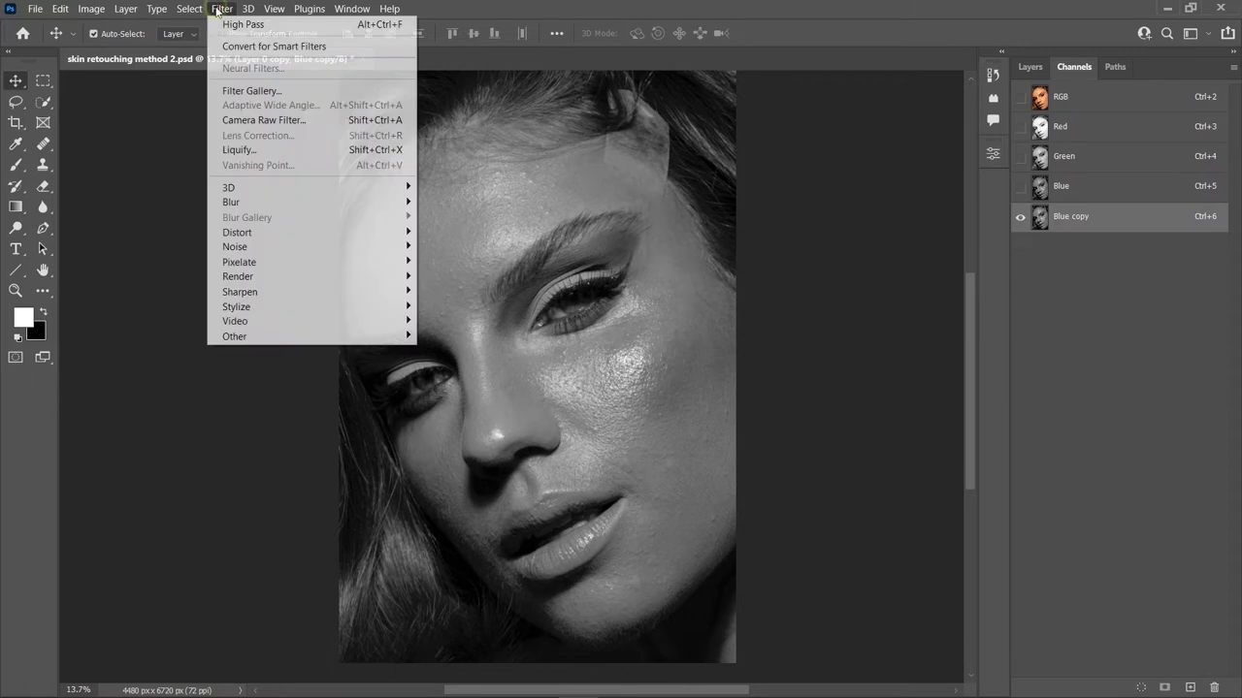
click(333, 337)
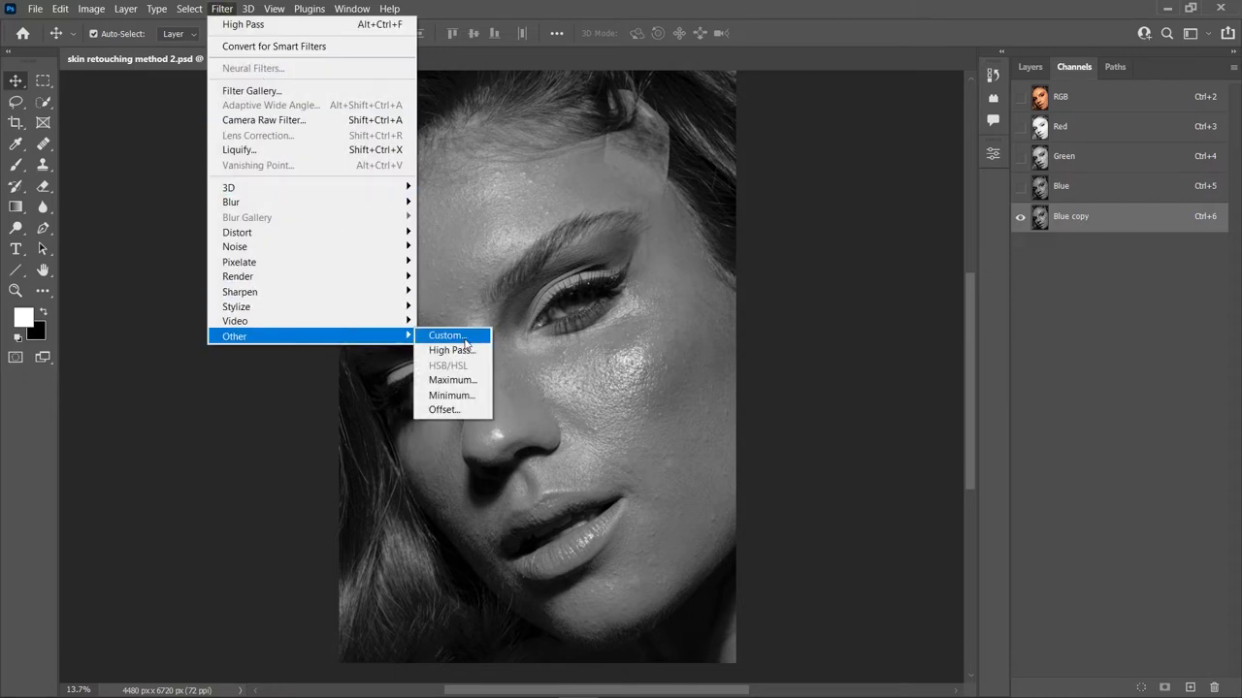
click(450, 350)
drag(789, 329, 838, 330)
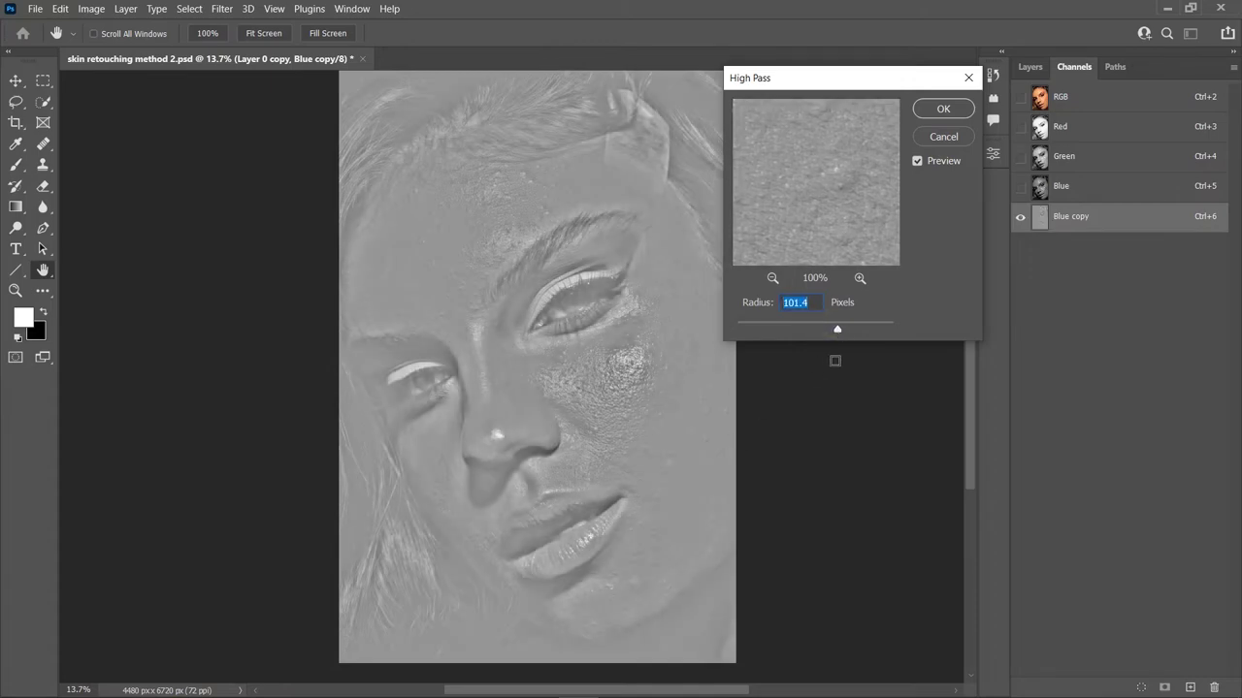
drag(841, 332, 842, 330)
click(939, 107)
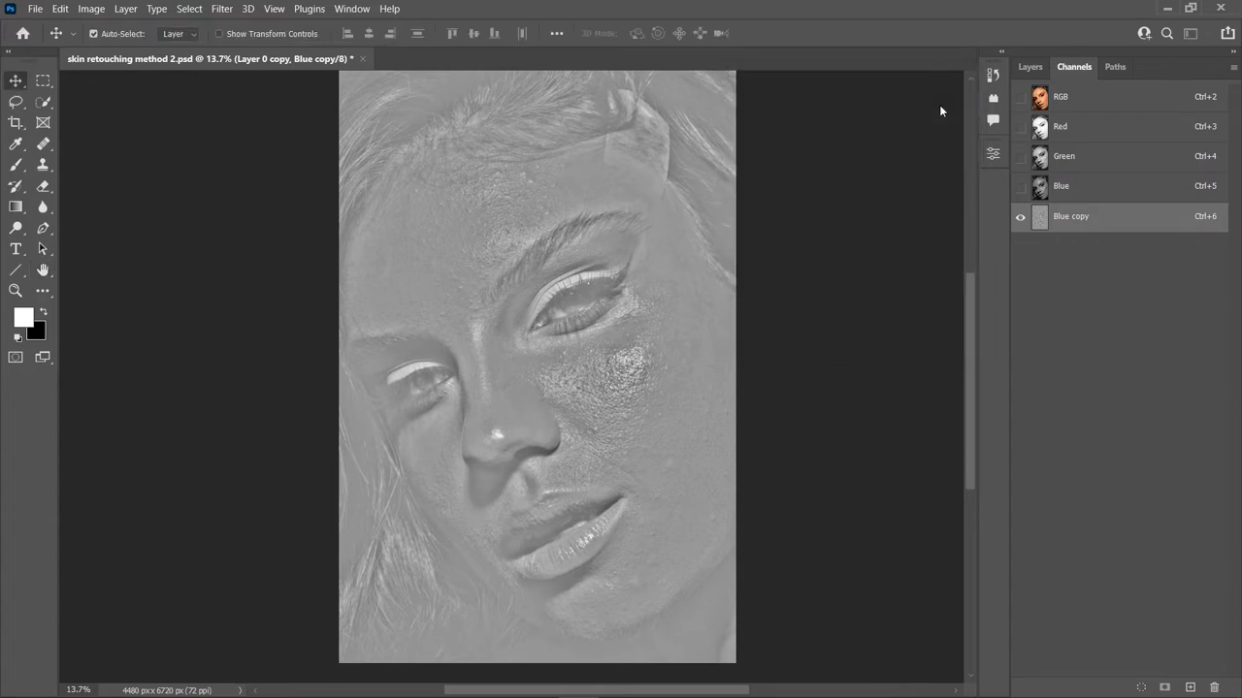
Run Calculations with Hard Light blending to create the Alpha 1 channel
click(91, 8)
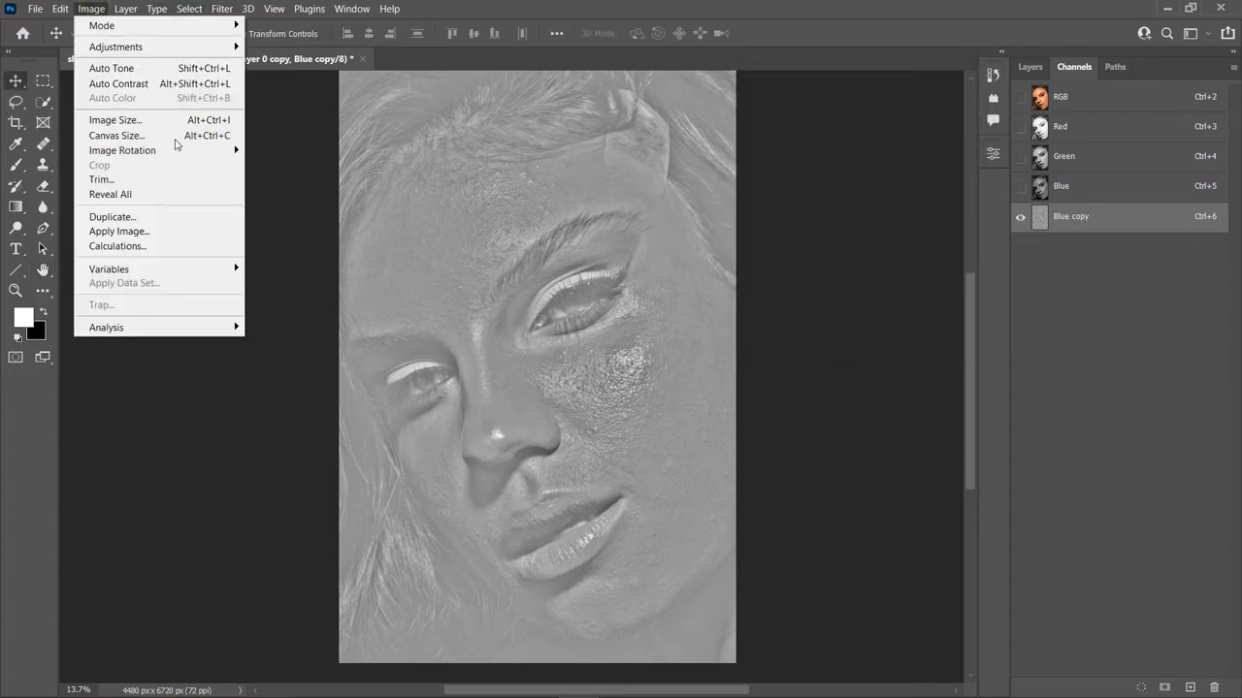
click(205, 246)
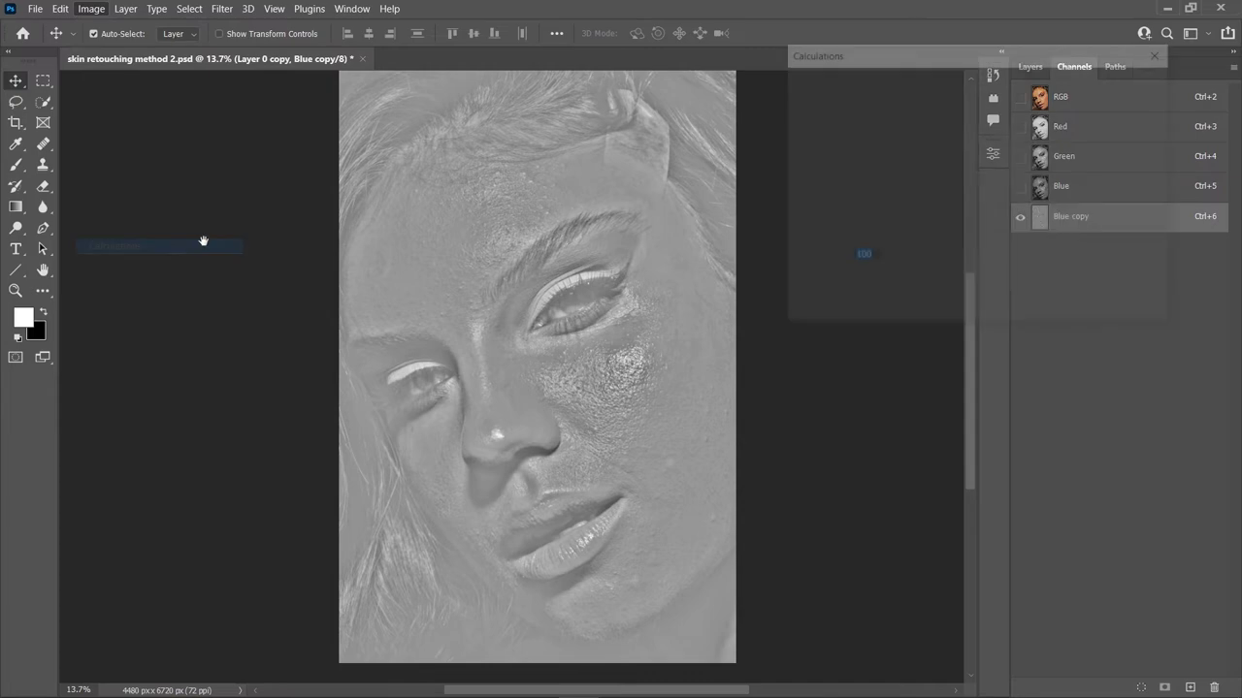
click(922, 236)
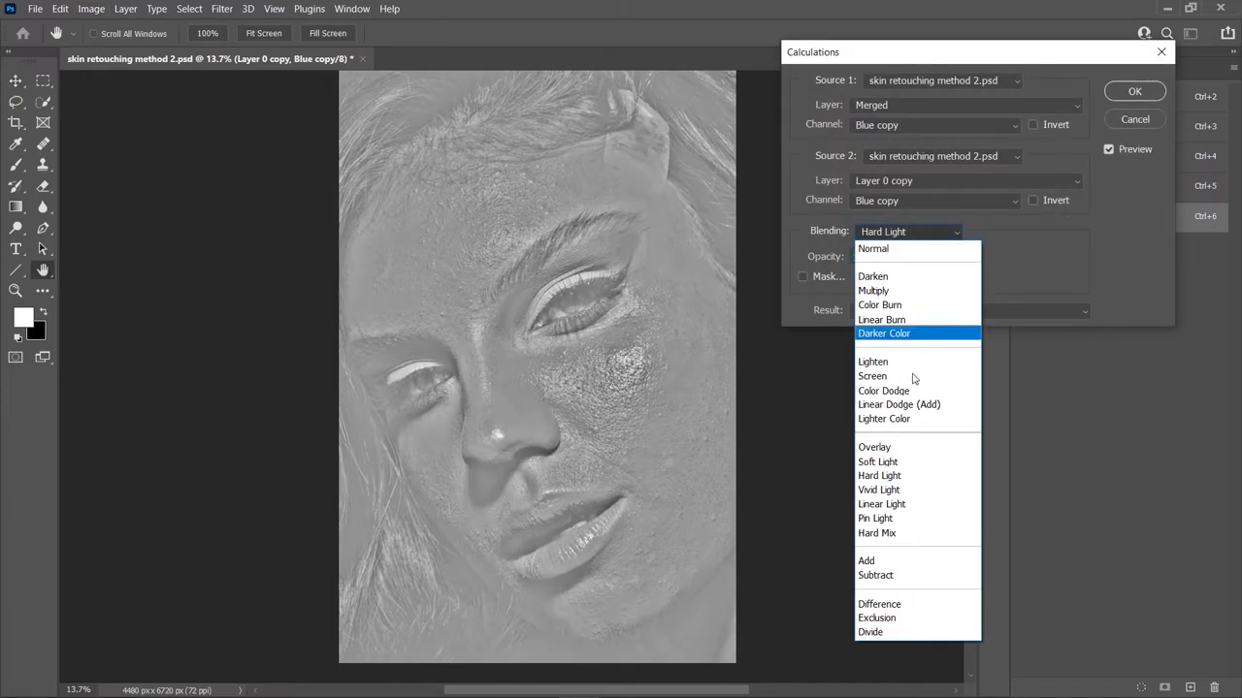
click(928, 476)
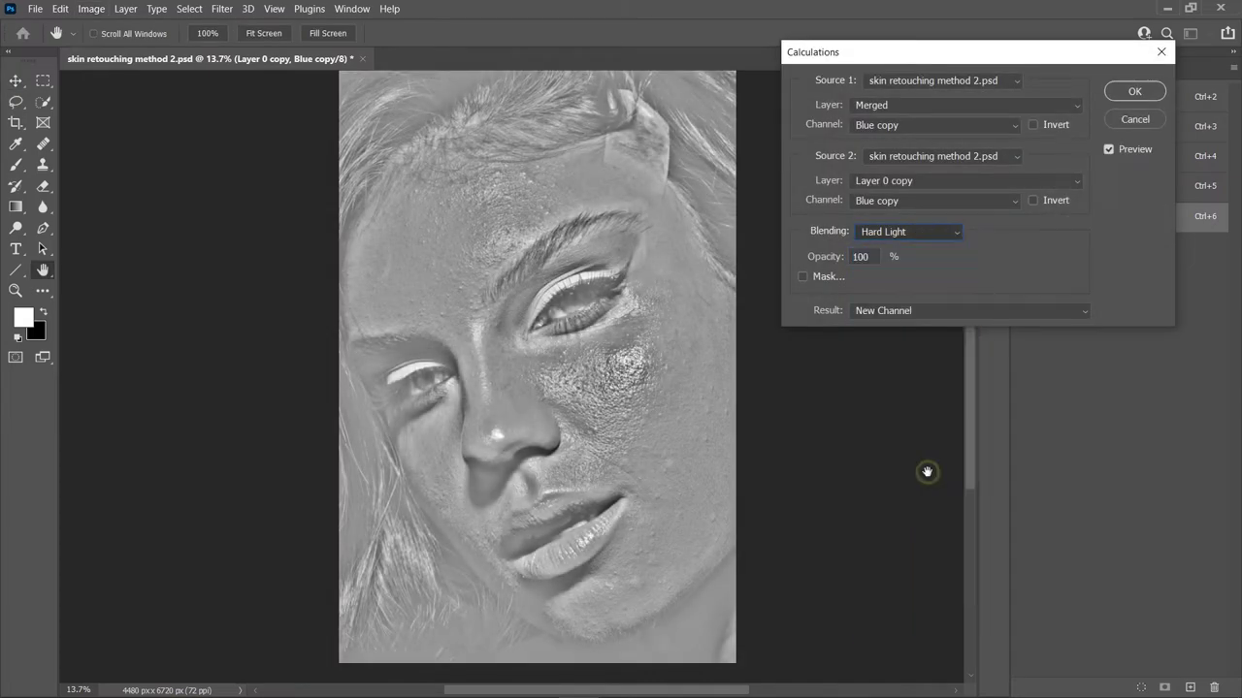
click(1135, 92)
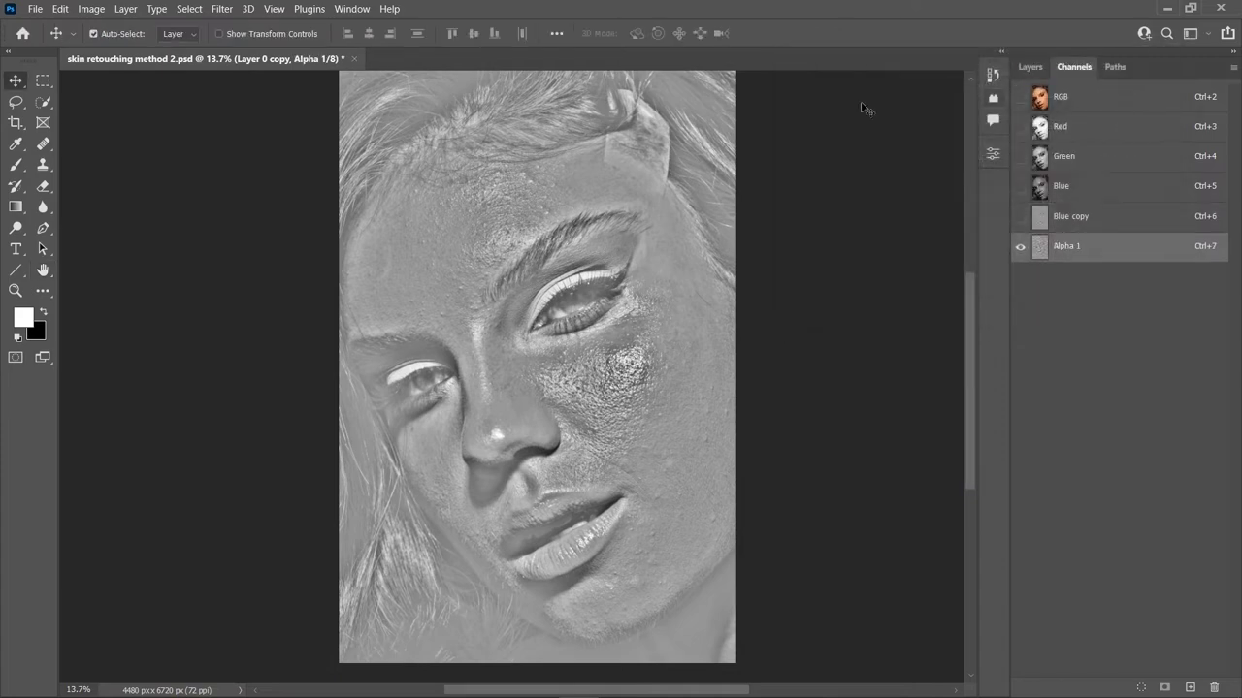
Repeat the Hard Light Calculations four more times to build Alpha 2 through Alpha 5
click(83, 12)
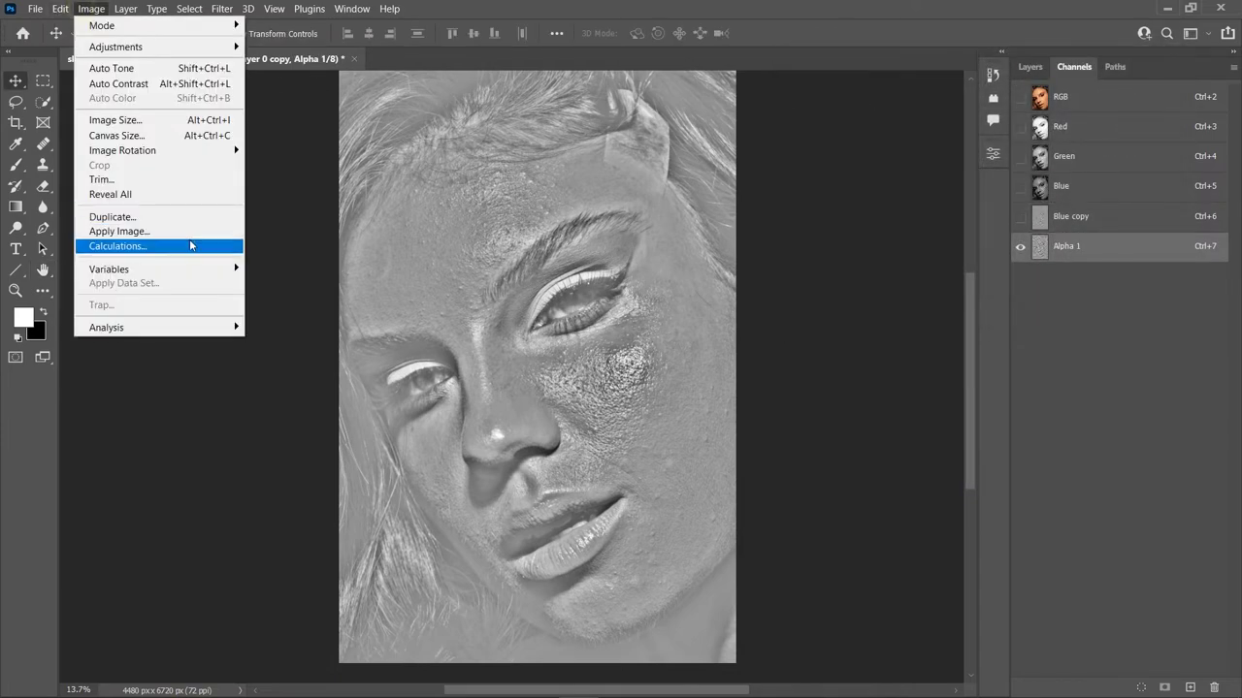
click(184, 243)
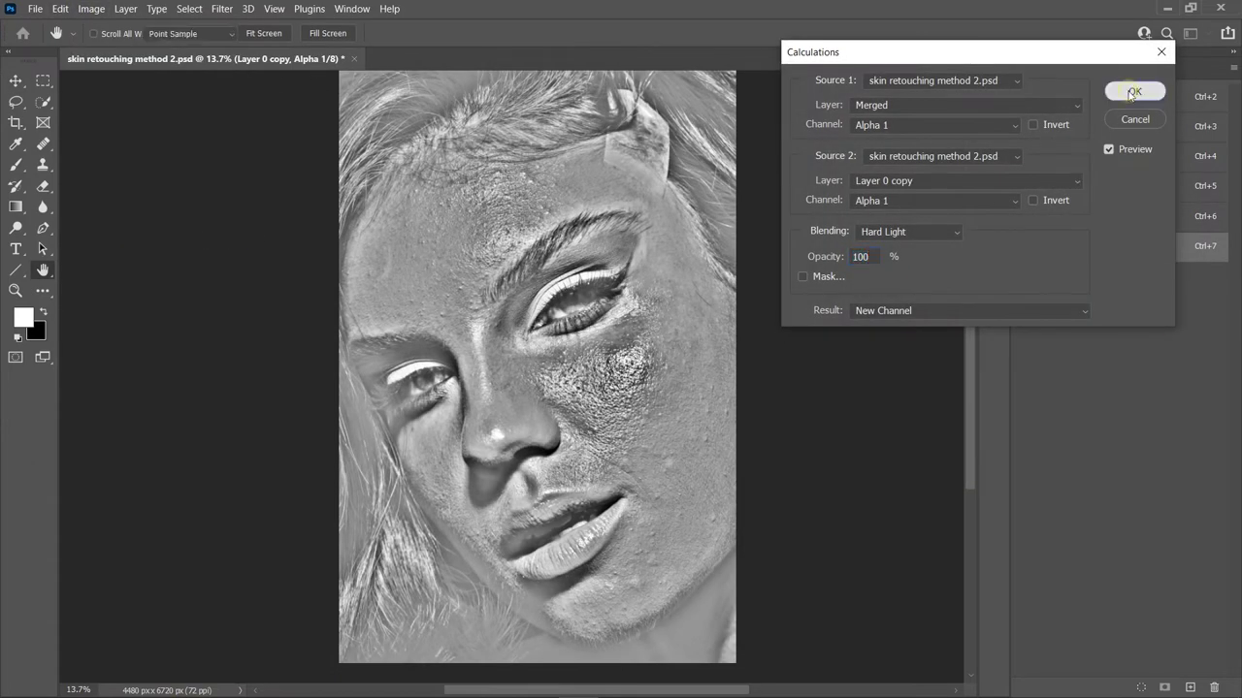
click(1134, 92)
click(92, 10)
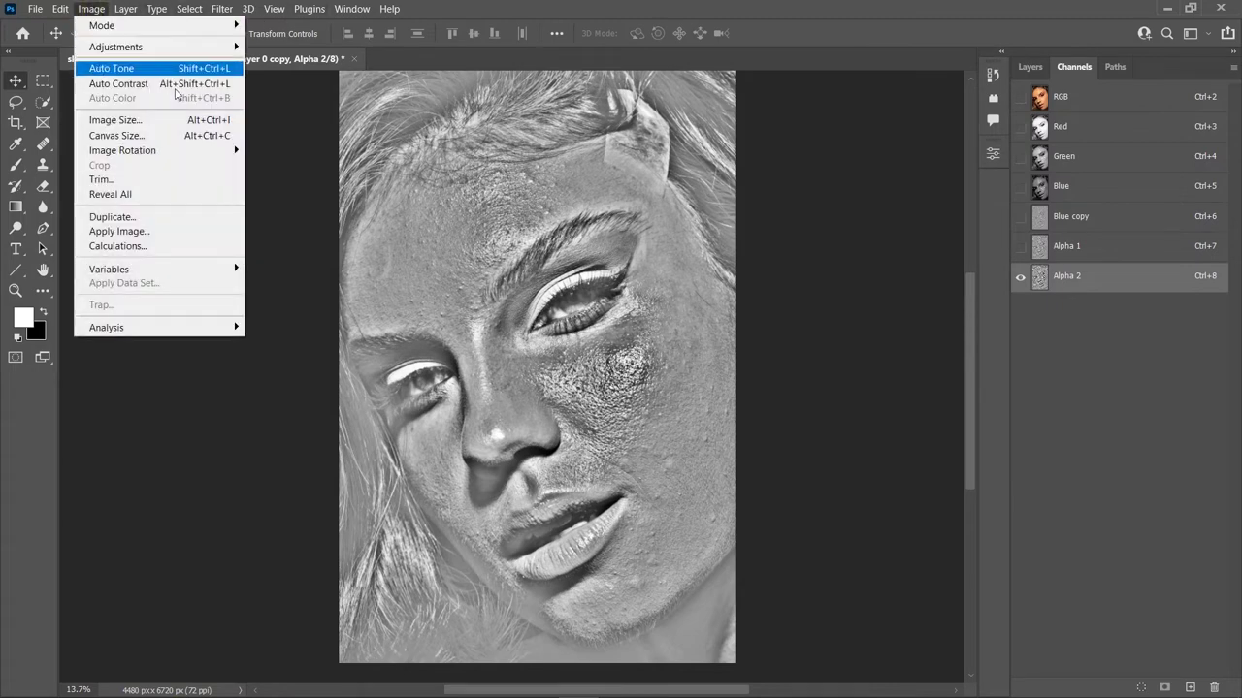
click(207, 248)
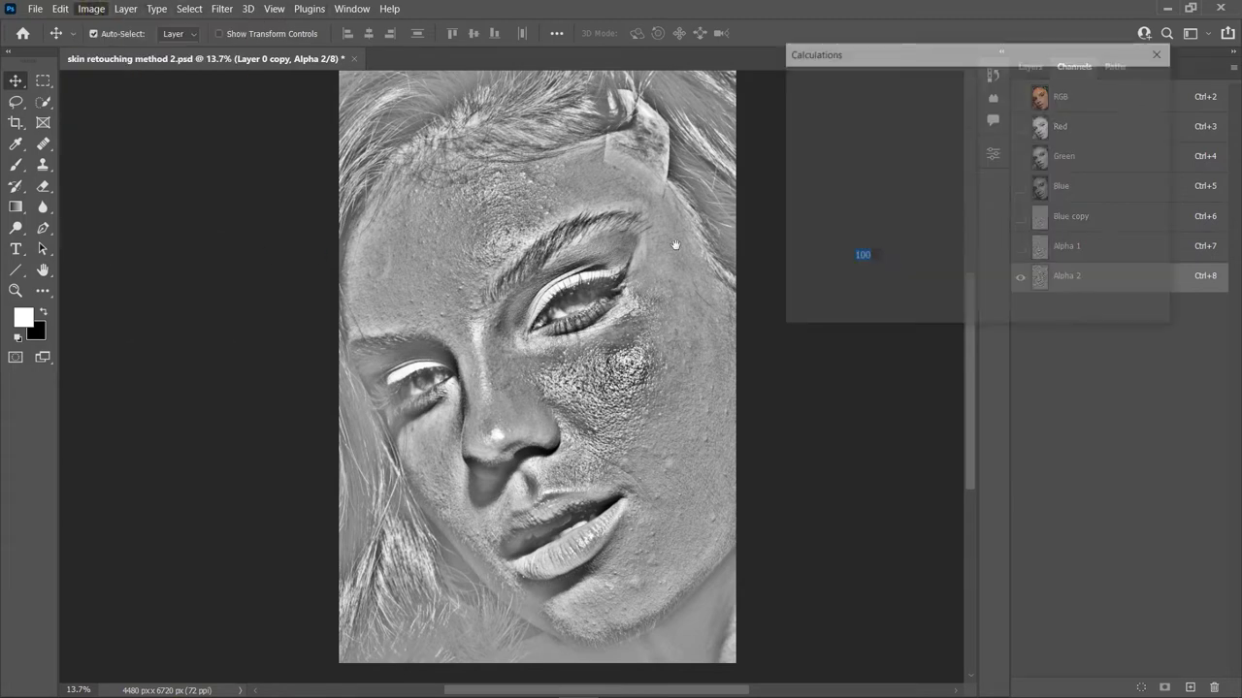
click(1130, 92)
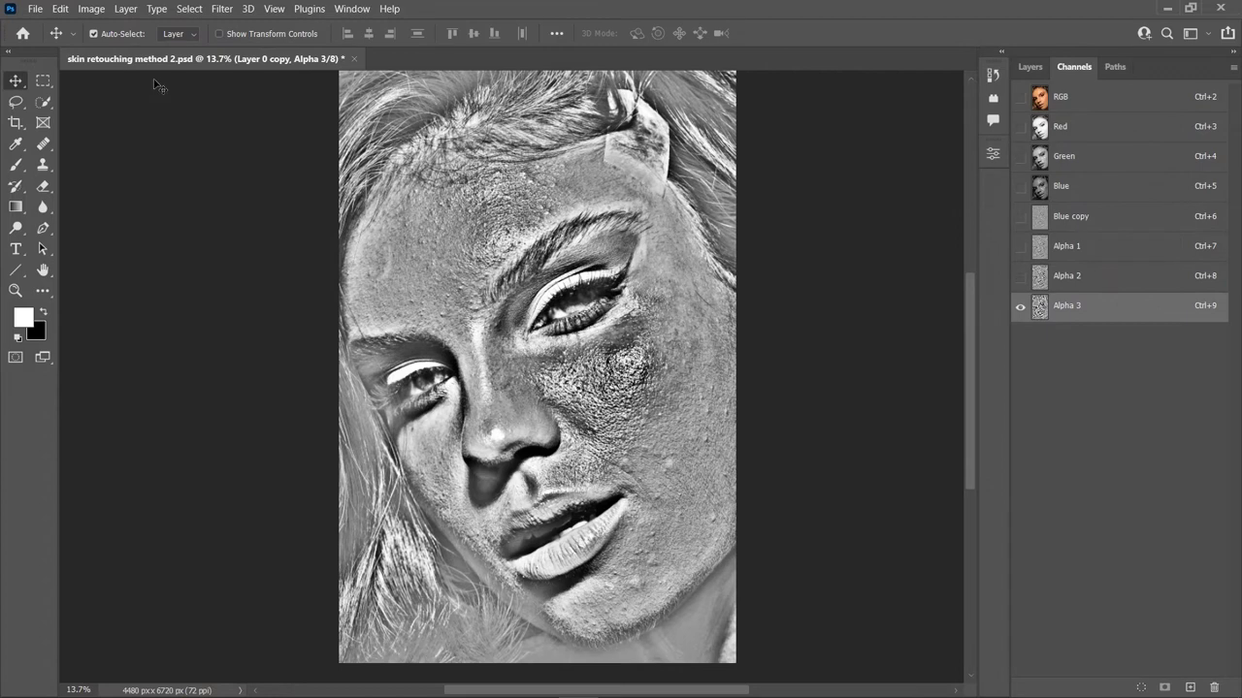
click(92, 10)
click(169, 242)
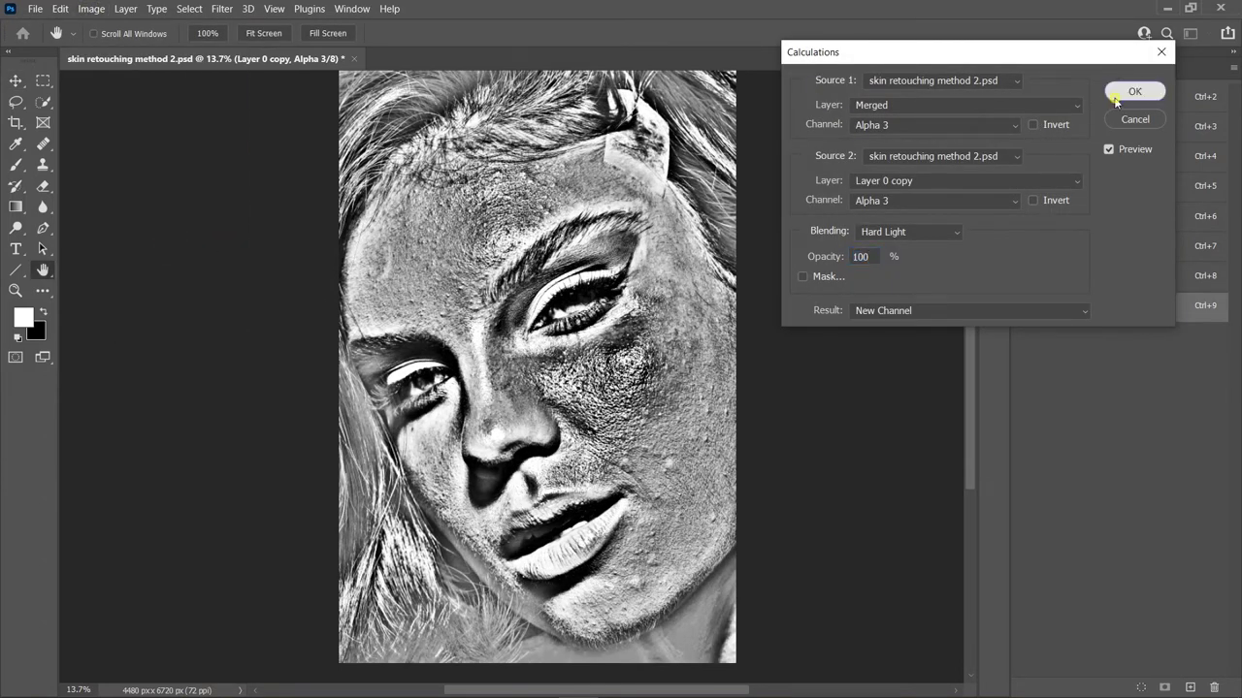
click(1132, 91)
click(92, 10)
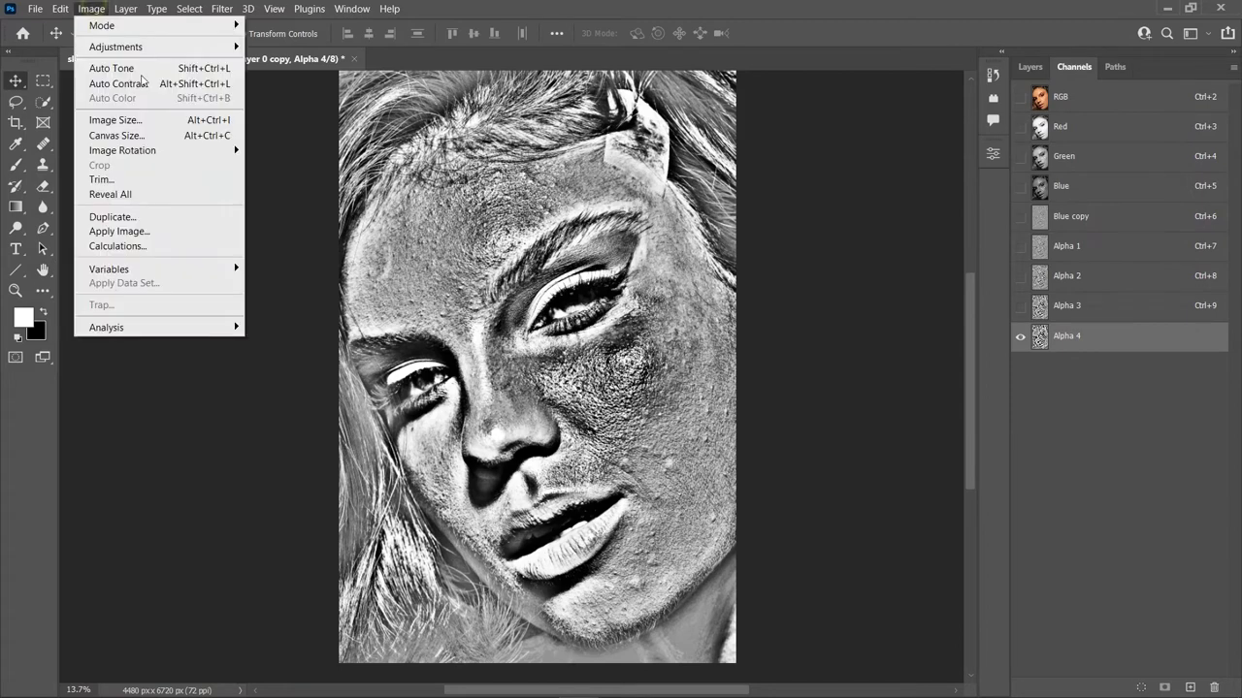
click(171, 243)
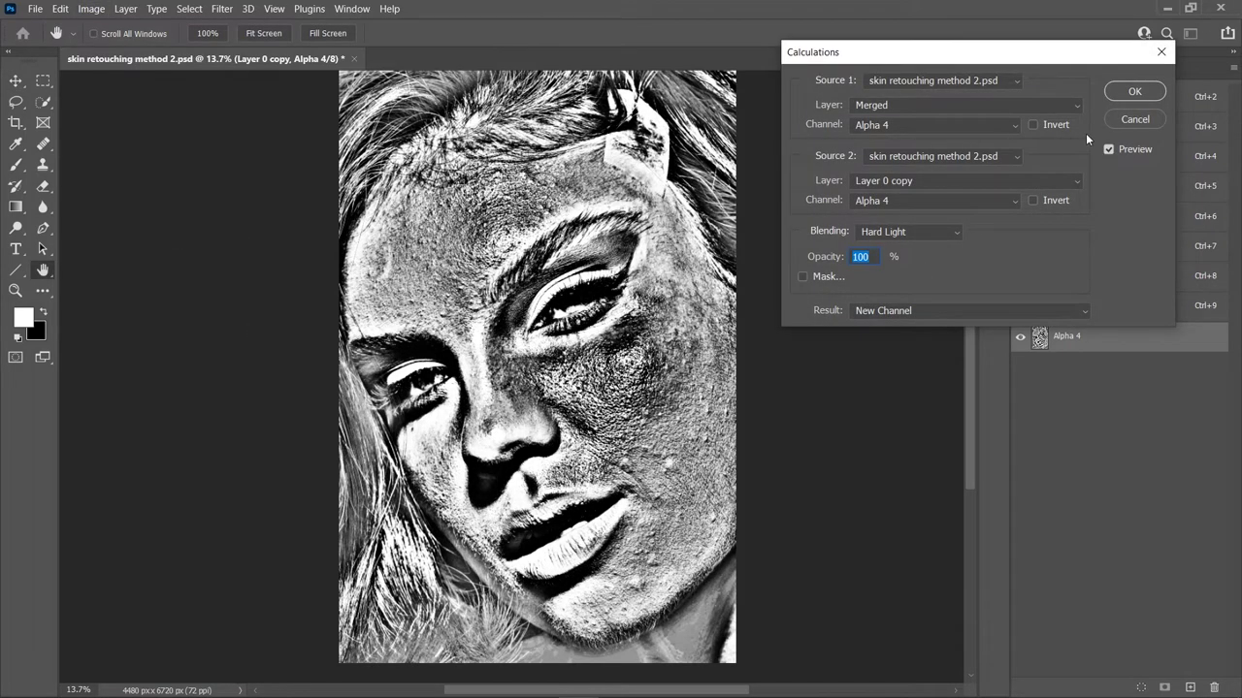
click(1134, 93)
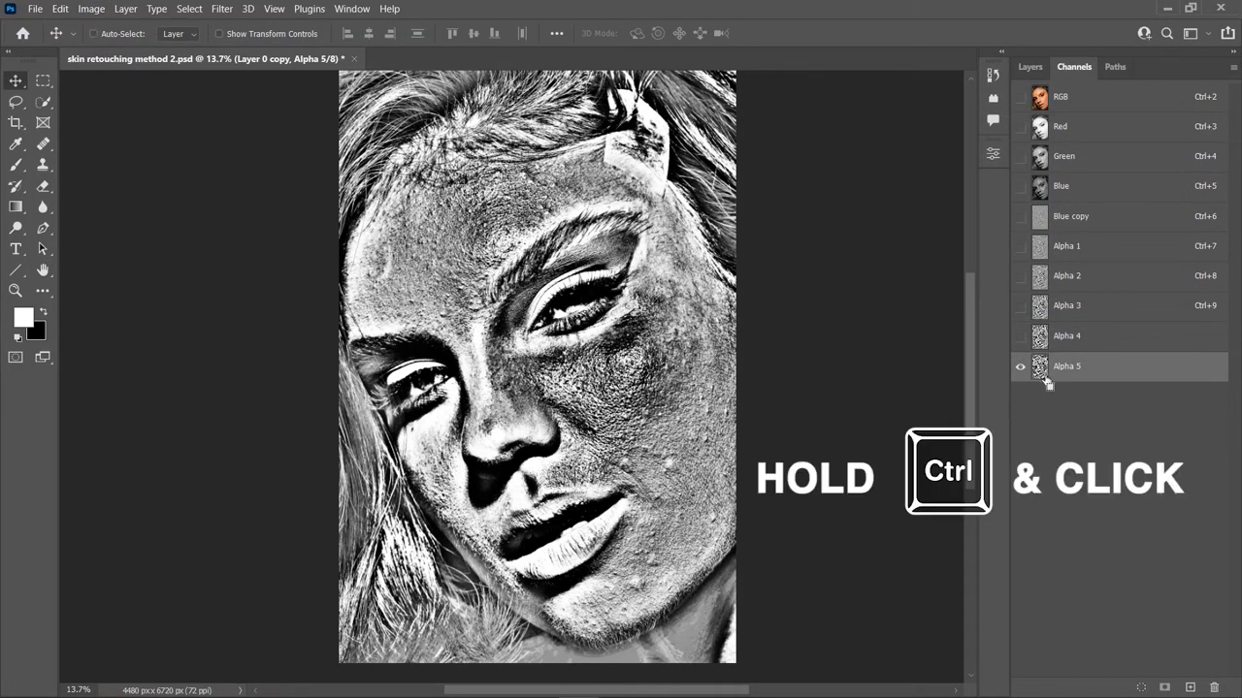
Load Alpha 5 as a selection, return to the colour layers, and invert the selection
ctrl+click(1046, 374)
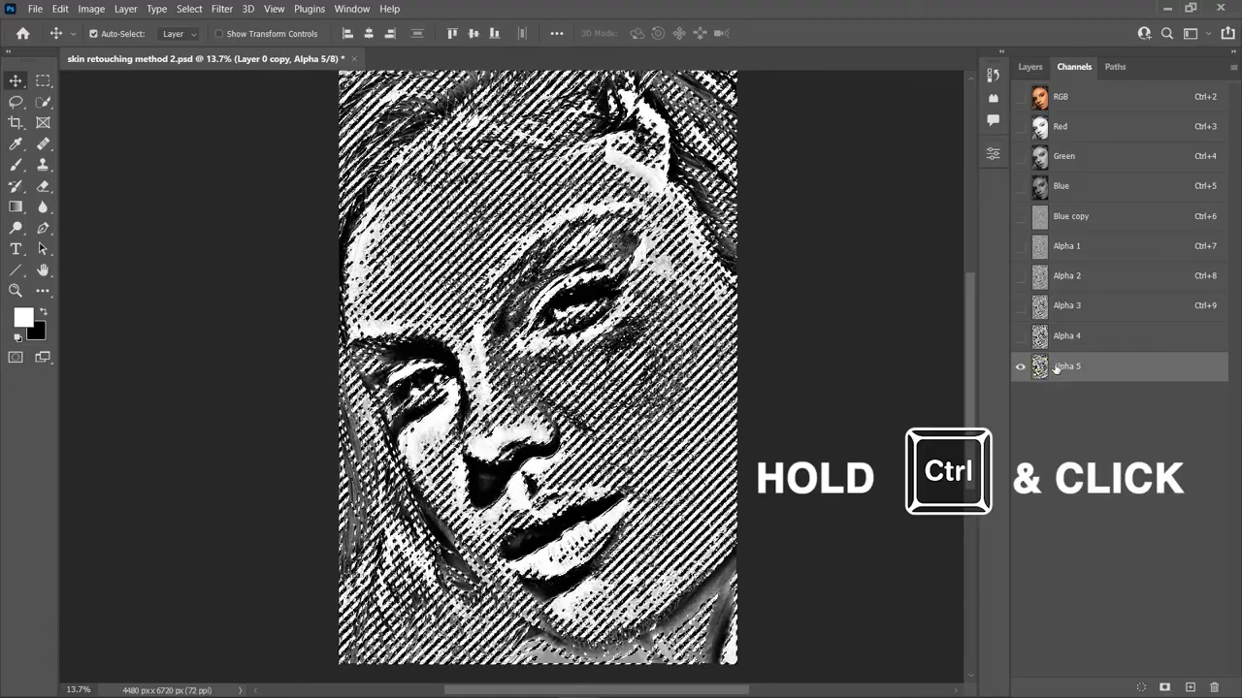
click(1020, 97)
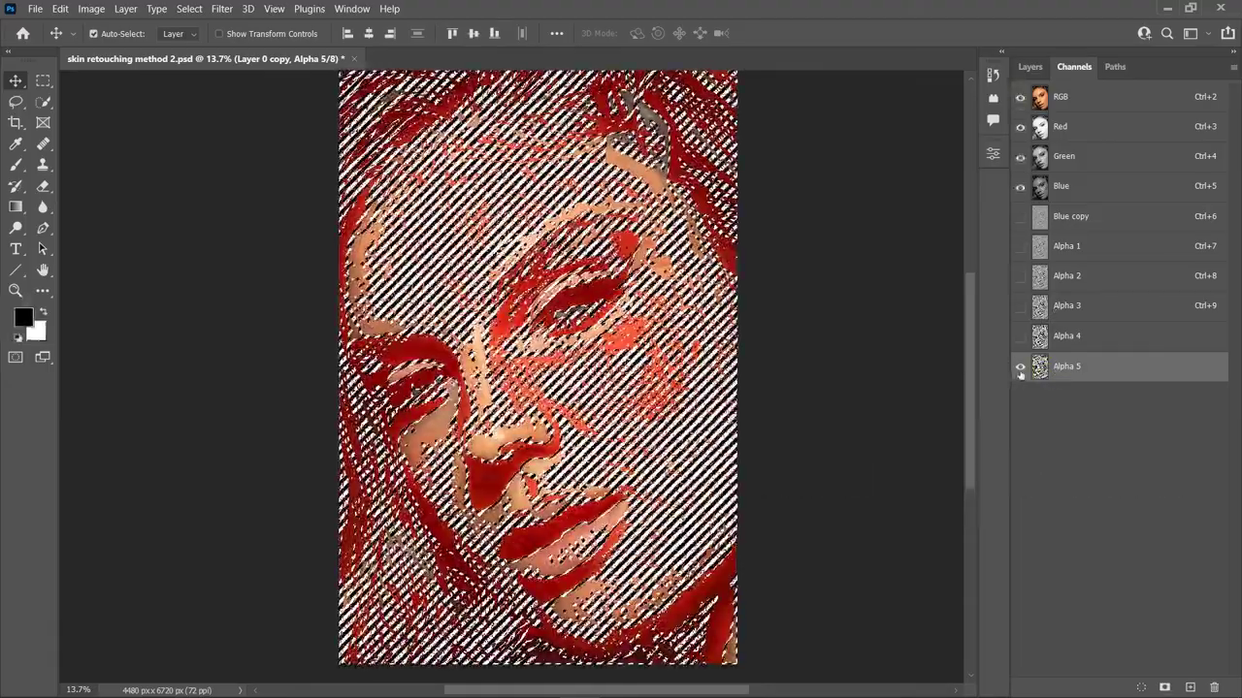
click(1019, 366)
click(1030, 66)
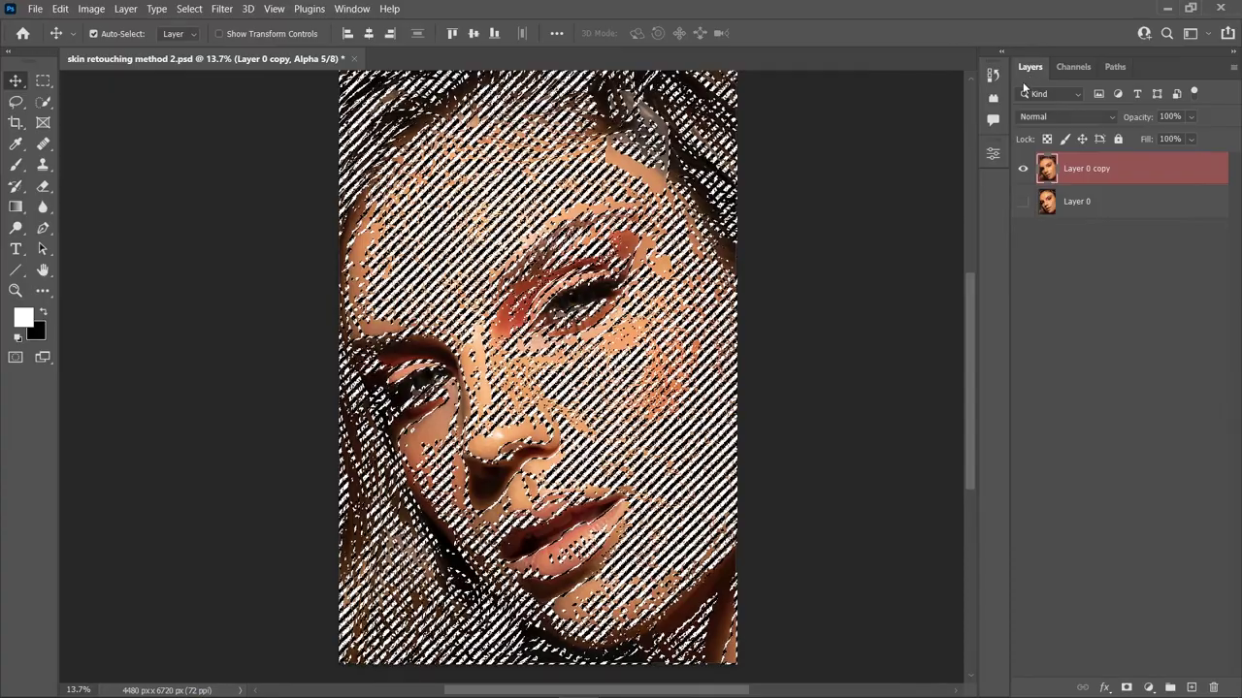
key(m)
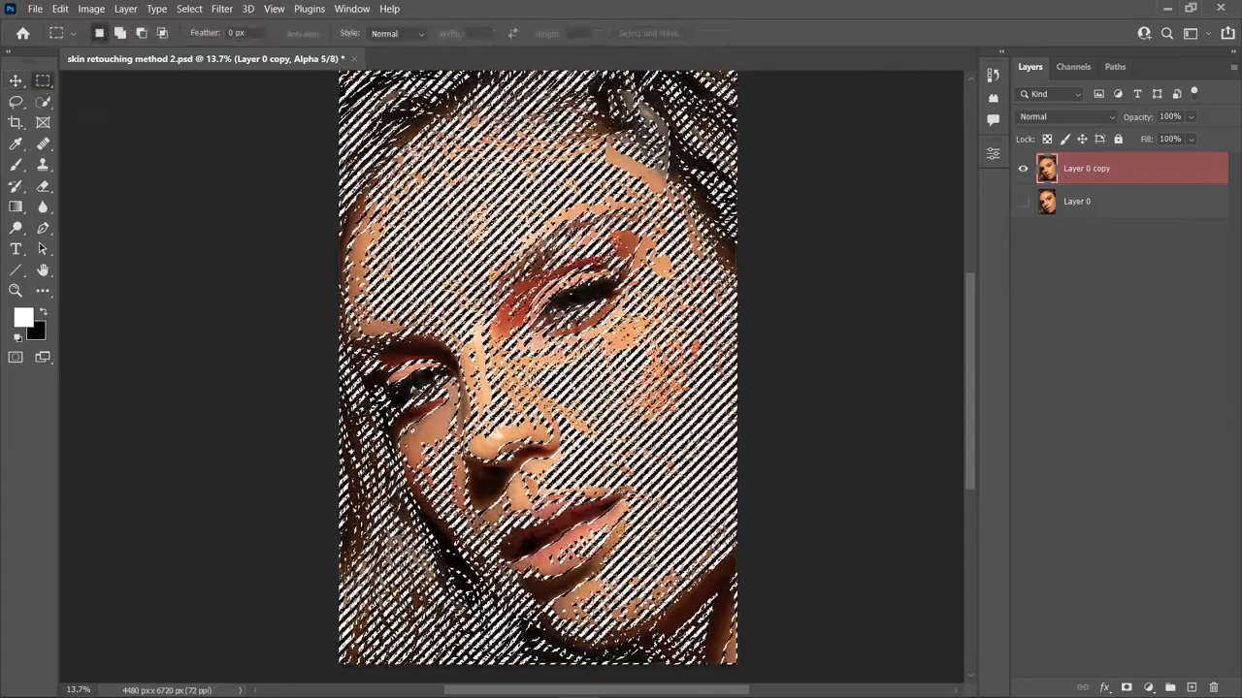
right_click(526, 173)
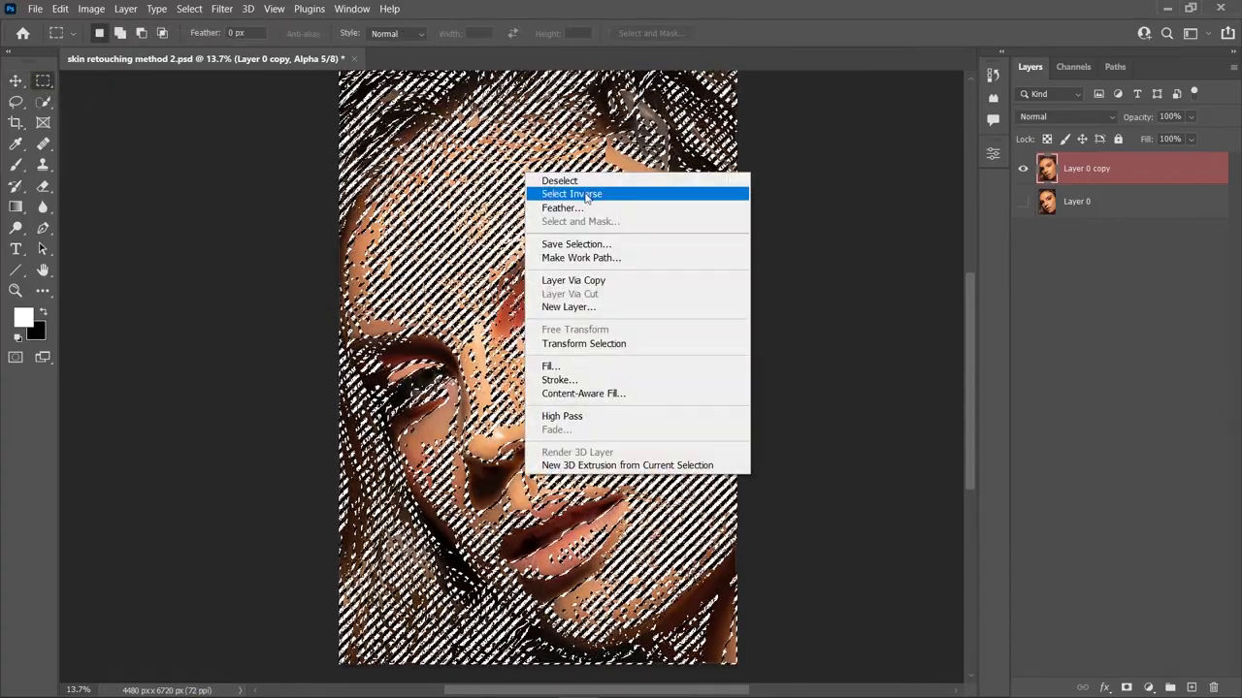
click(621, 195)
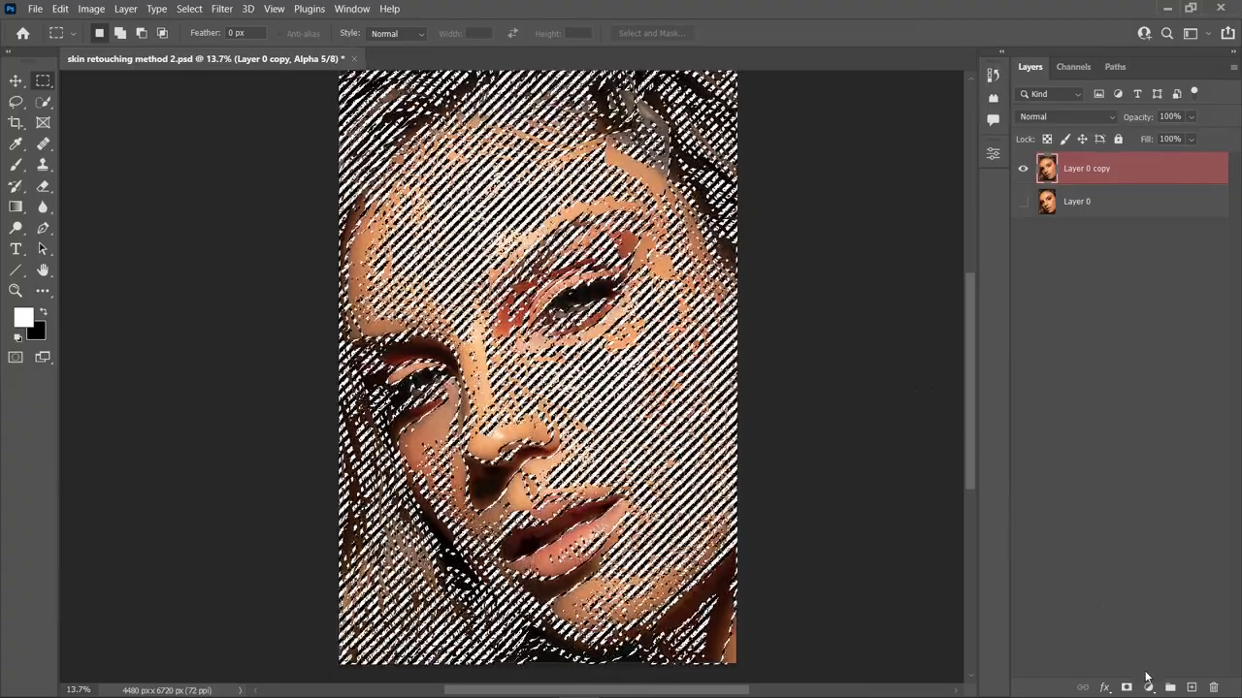
Add a Curves 1 adjustment that lifts the midtones, then duplicate Layer 0 copy
click(1147, 687)
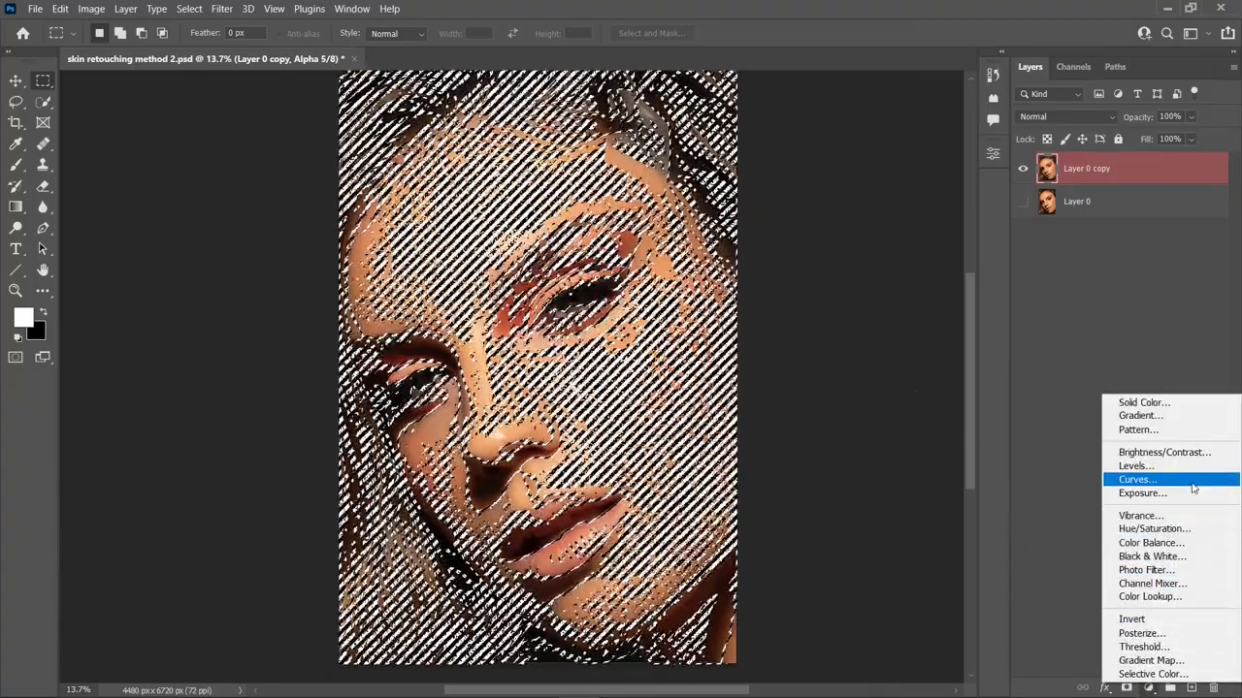
click(1194, 481)
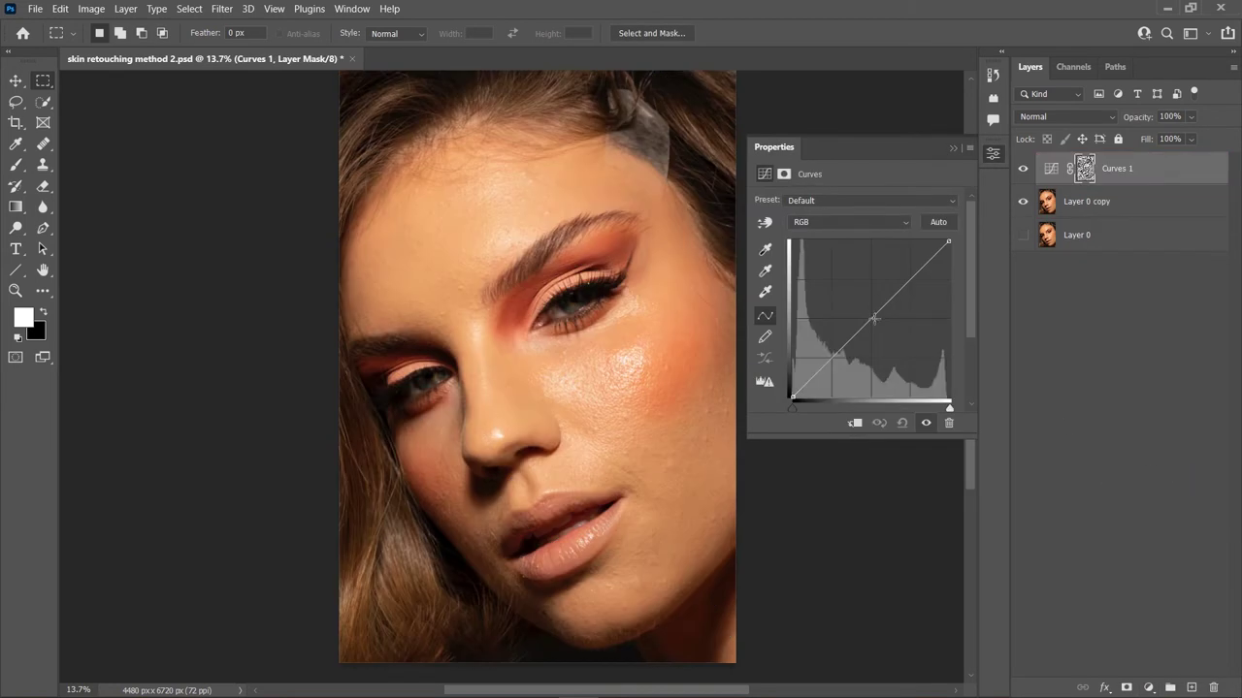
drag(874, 318, 862, 308)
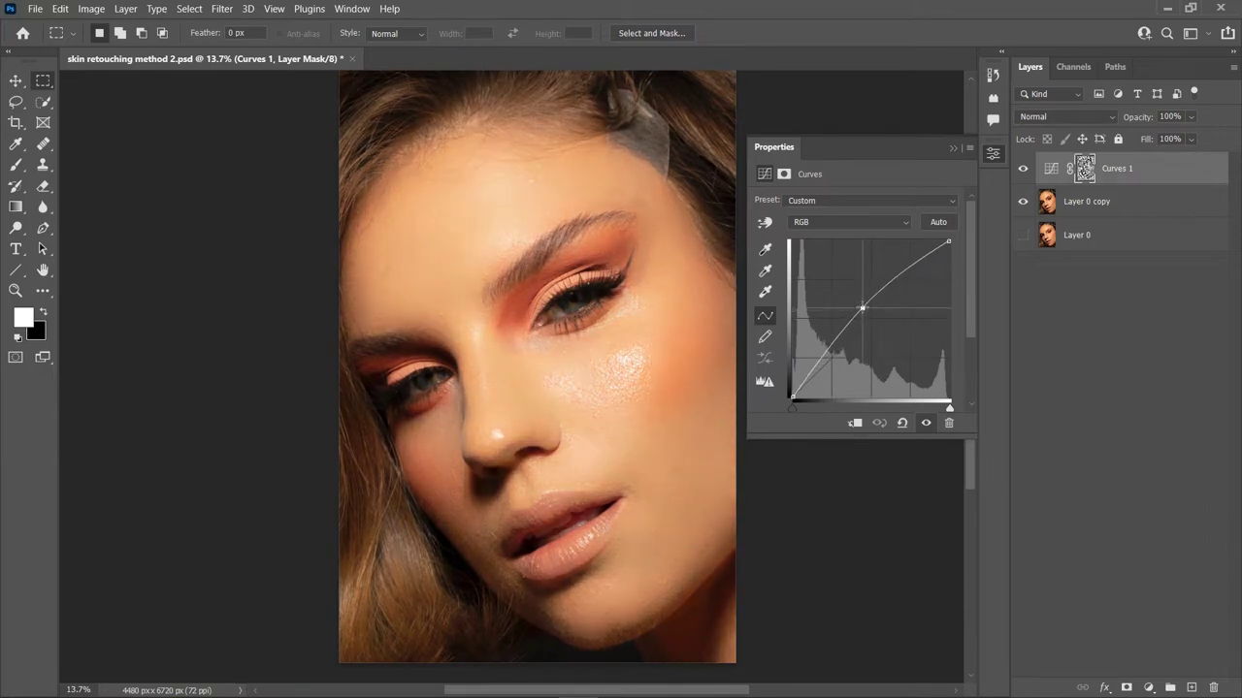
drag(862, 307, 860, 305)
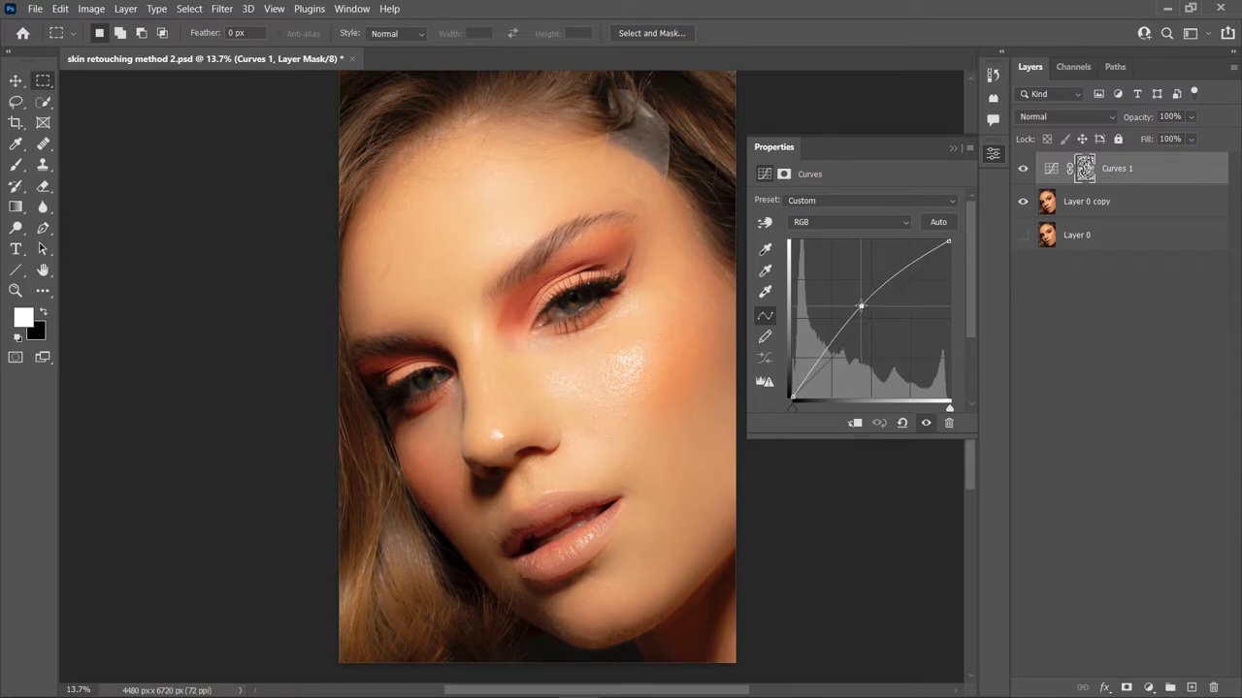
click(954, 152)
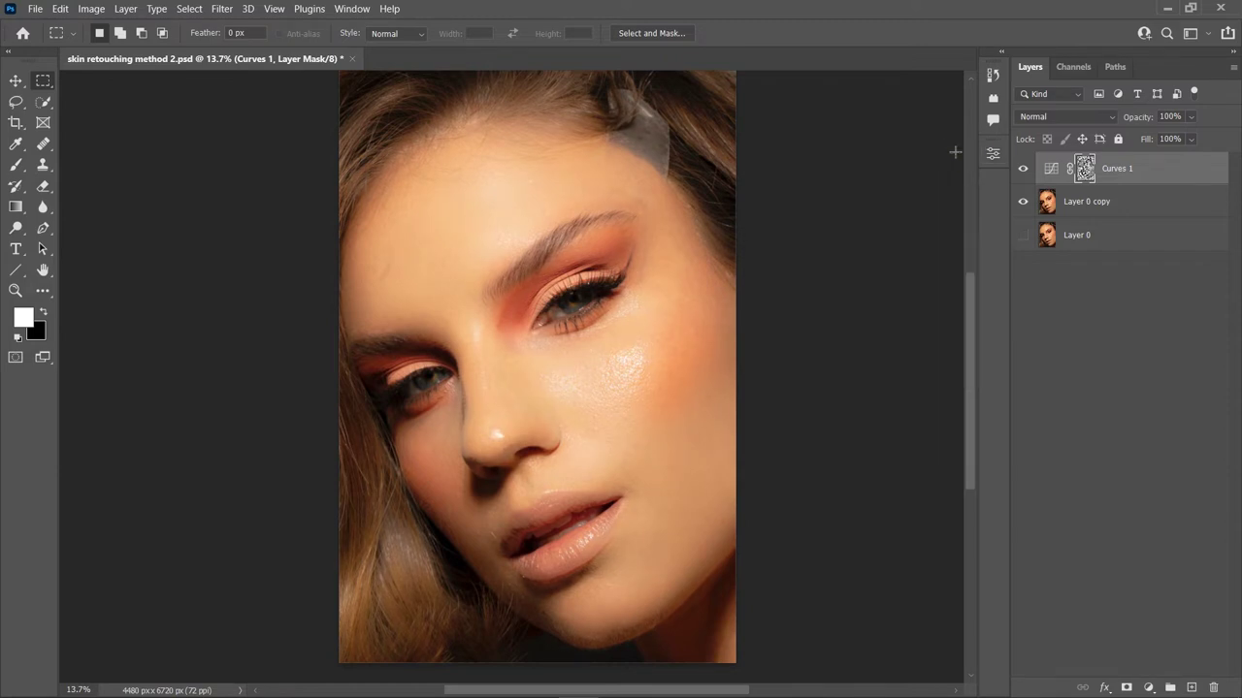
click(15, 80)
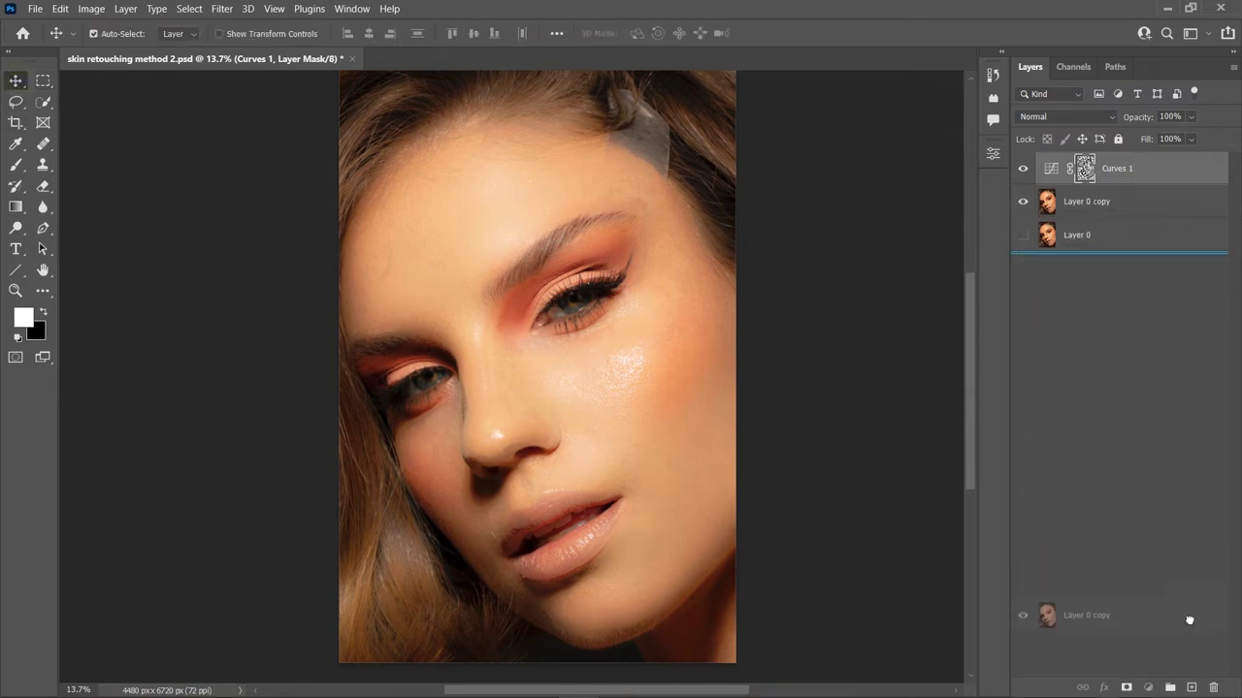
drag(1131, 200, 1192, 689)
Move Layer 0 copy 2 above Curves 1 and apply a 6.0-pixel High Pass filter
drag(1103, 202, 1109, 165)
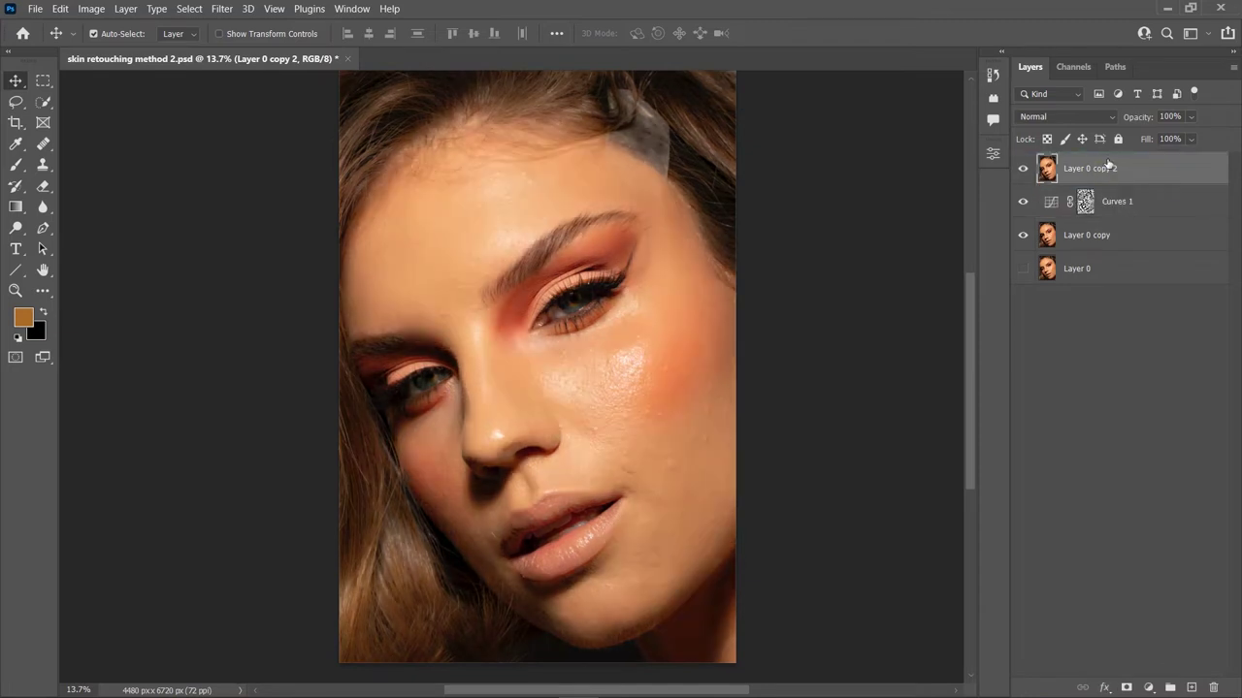
click(224, 10)
mouse_move(234, 335)
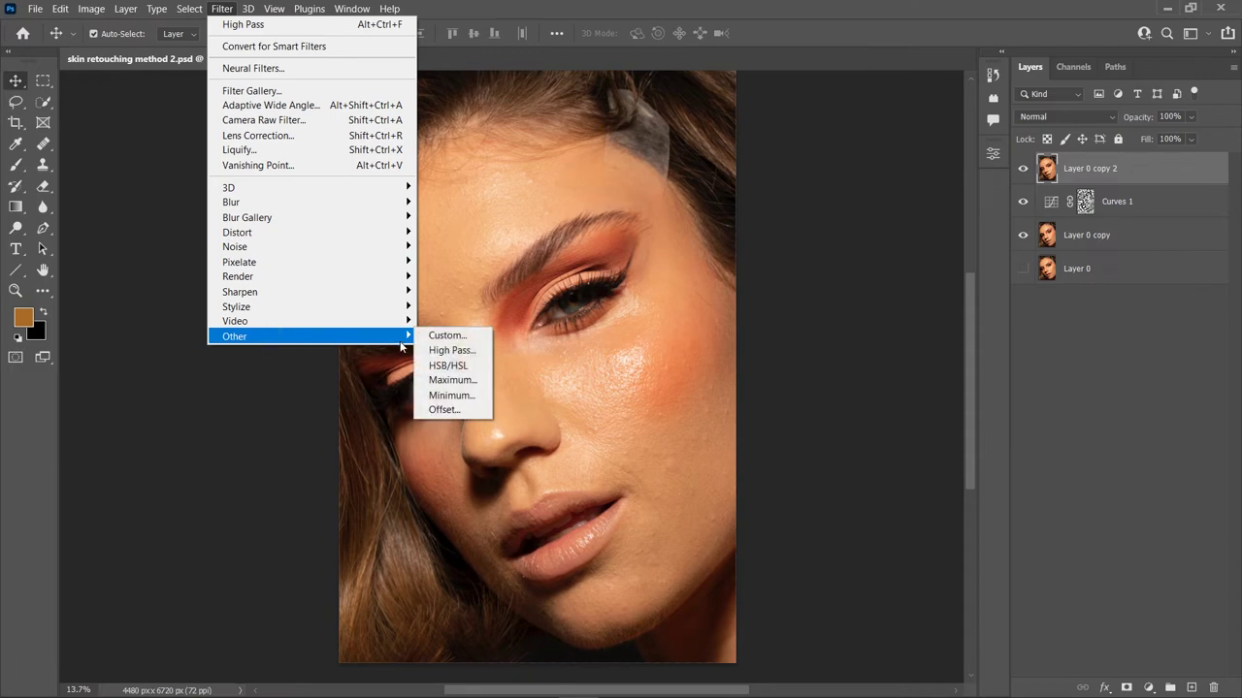
click(452, 350)
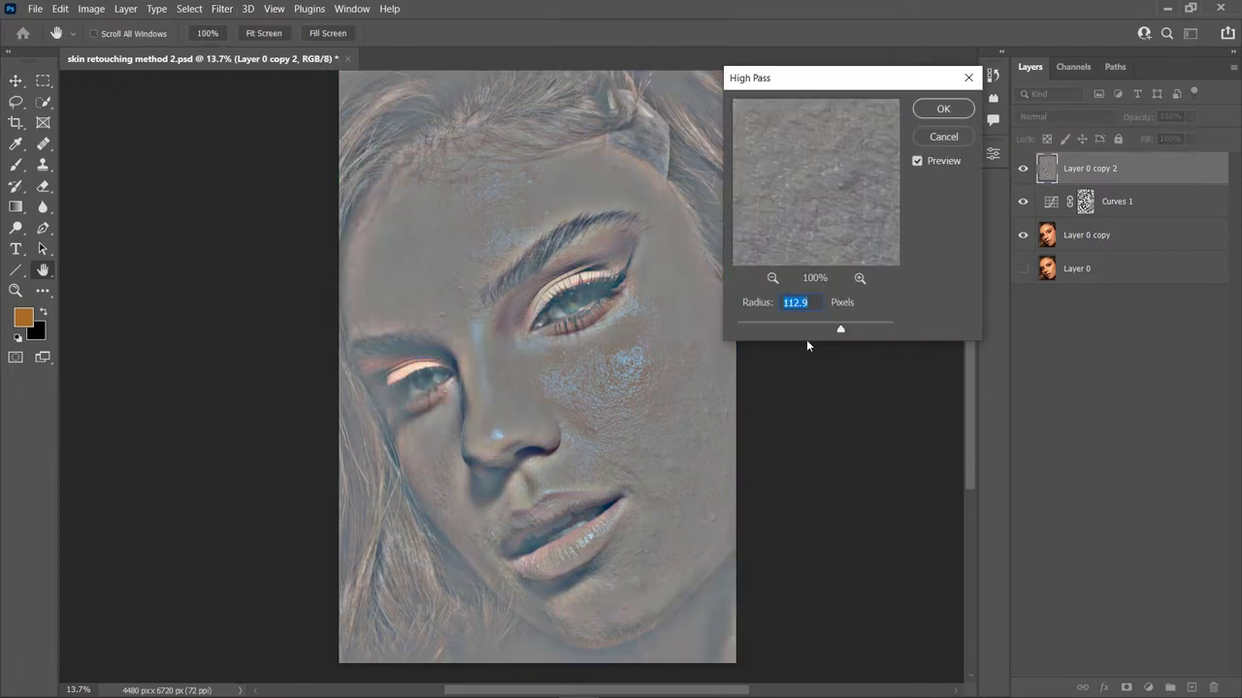
click(757, 327)
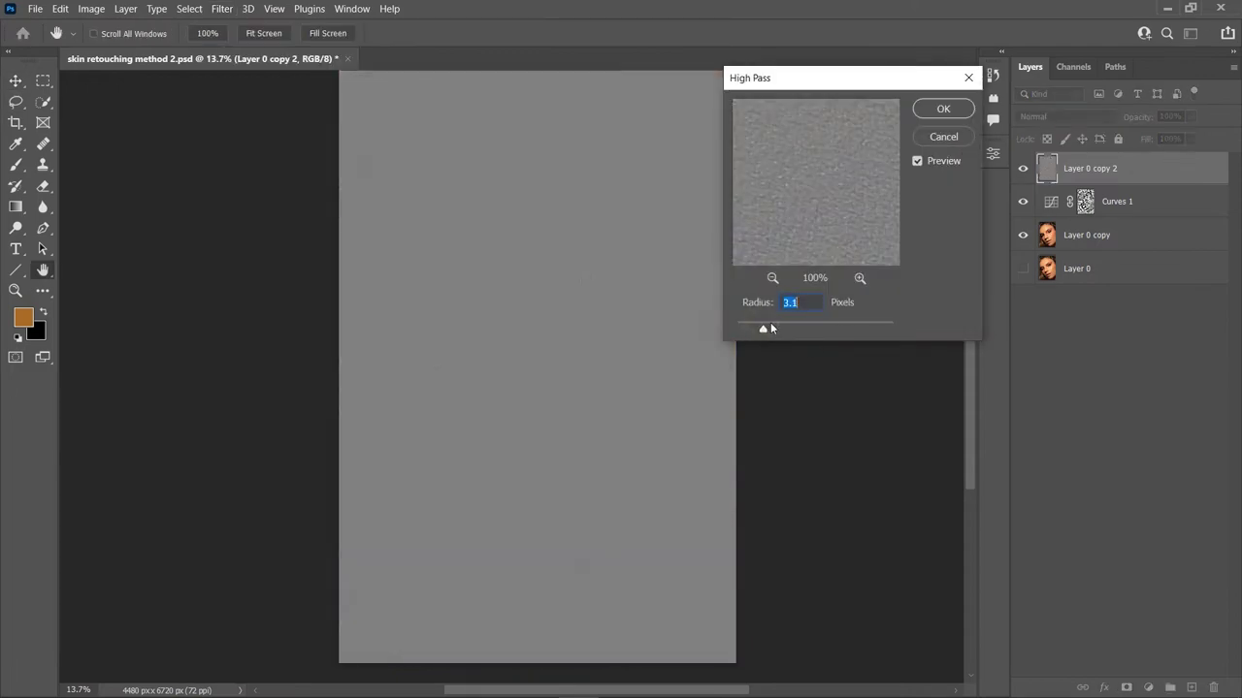
drag(772, 327, 782, 331)
click(943, 109)
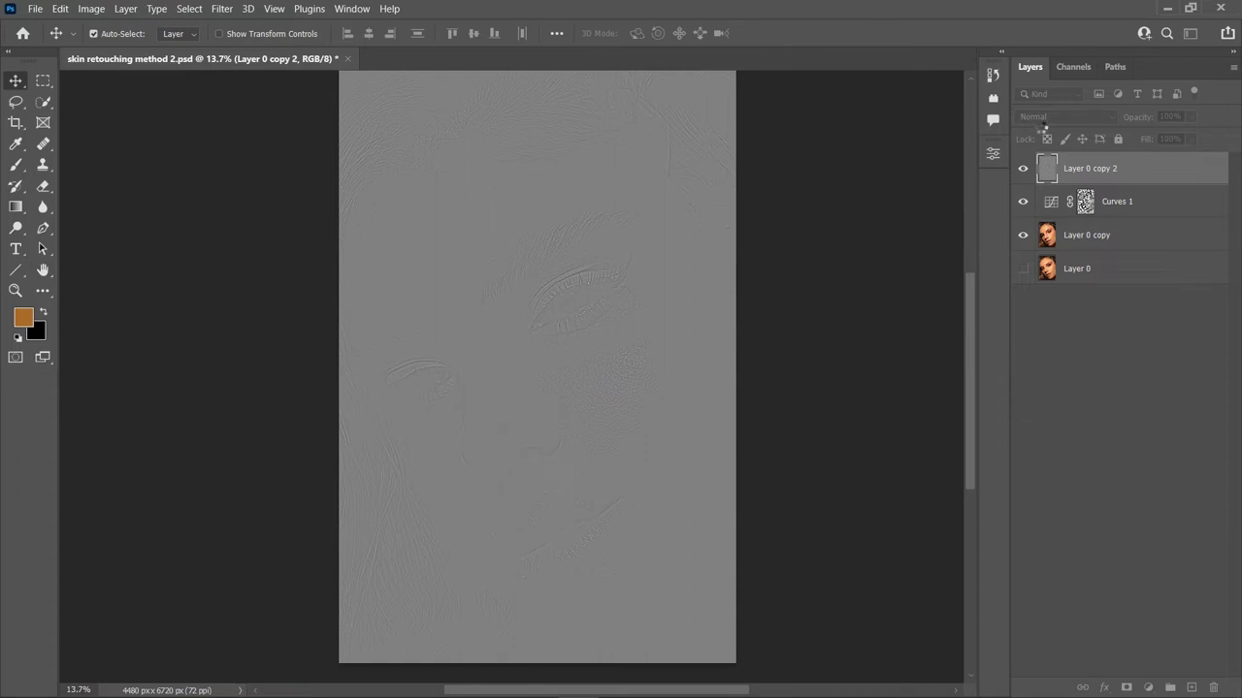
Set Layer 0 copy 2 to Linear Light, group it with Curves 1 as Group 1, and add a mask
click(1061, 118)
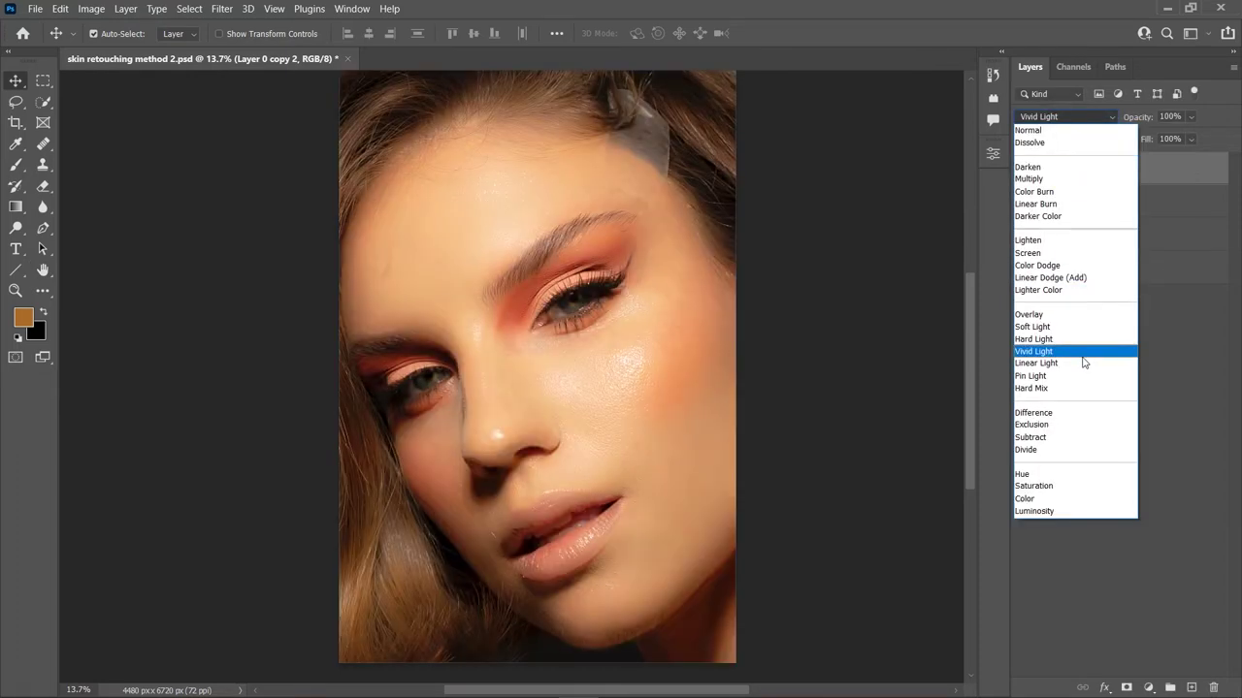
click(1076, 365)
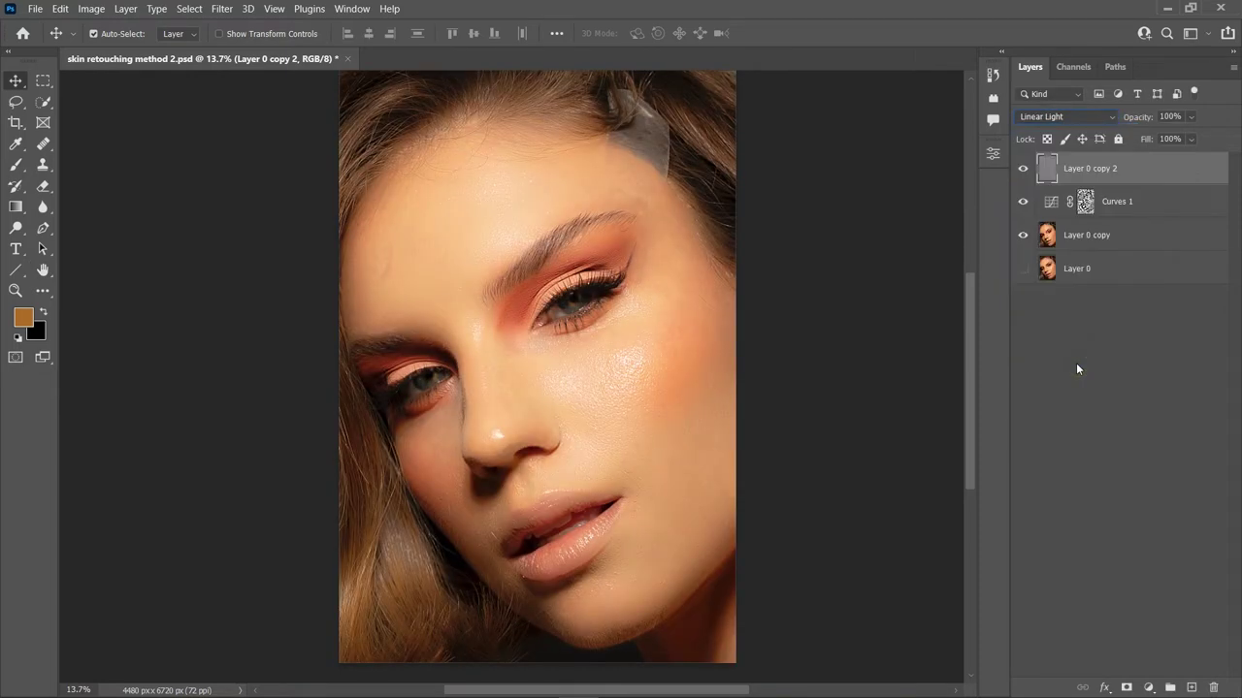
shift+click(1122, 205)
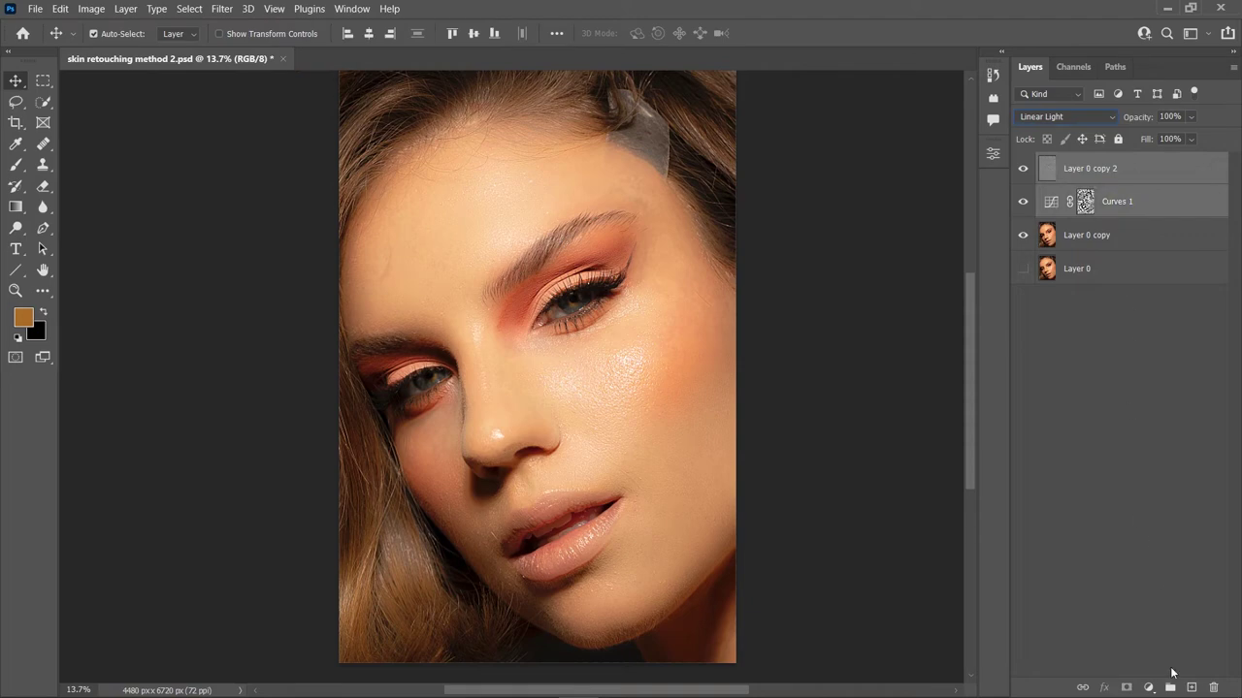
click(1170, 688)
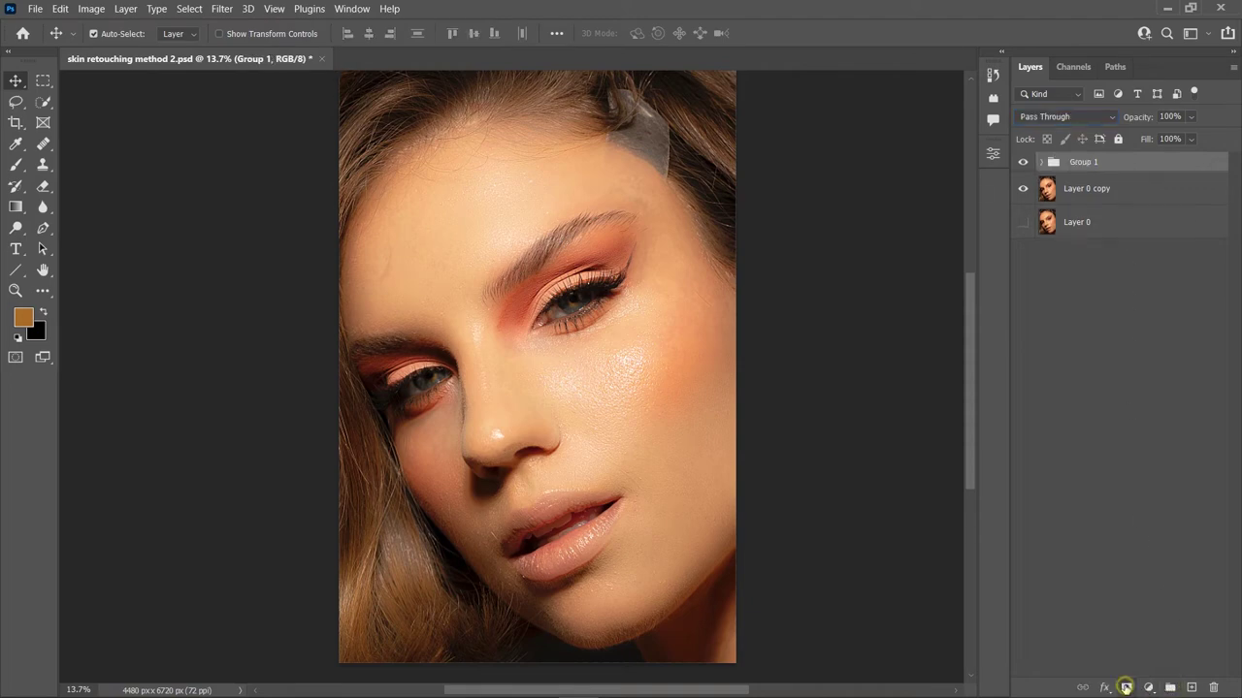
click(1125, 688)
Invert Group 1's mask, paint smoothing onto cheeks, nose and brow, then refine with black
key(ctrl+i)
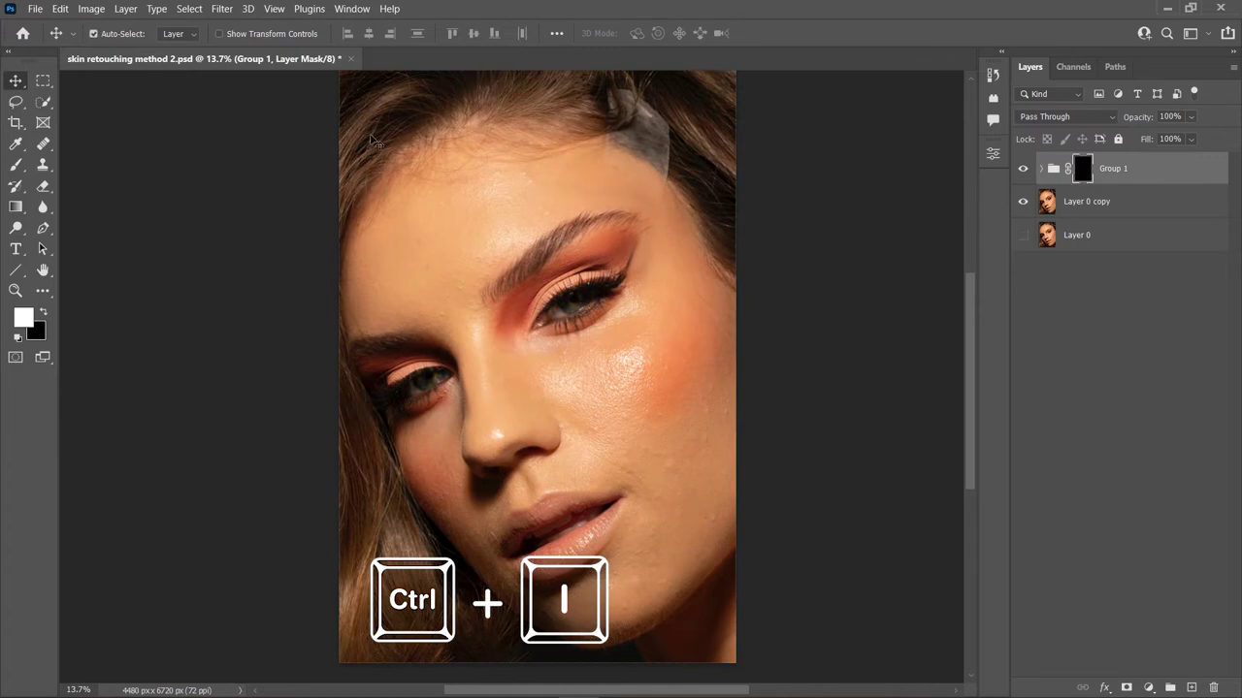
key(b)
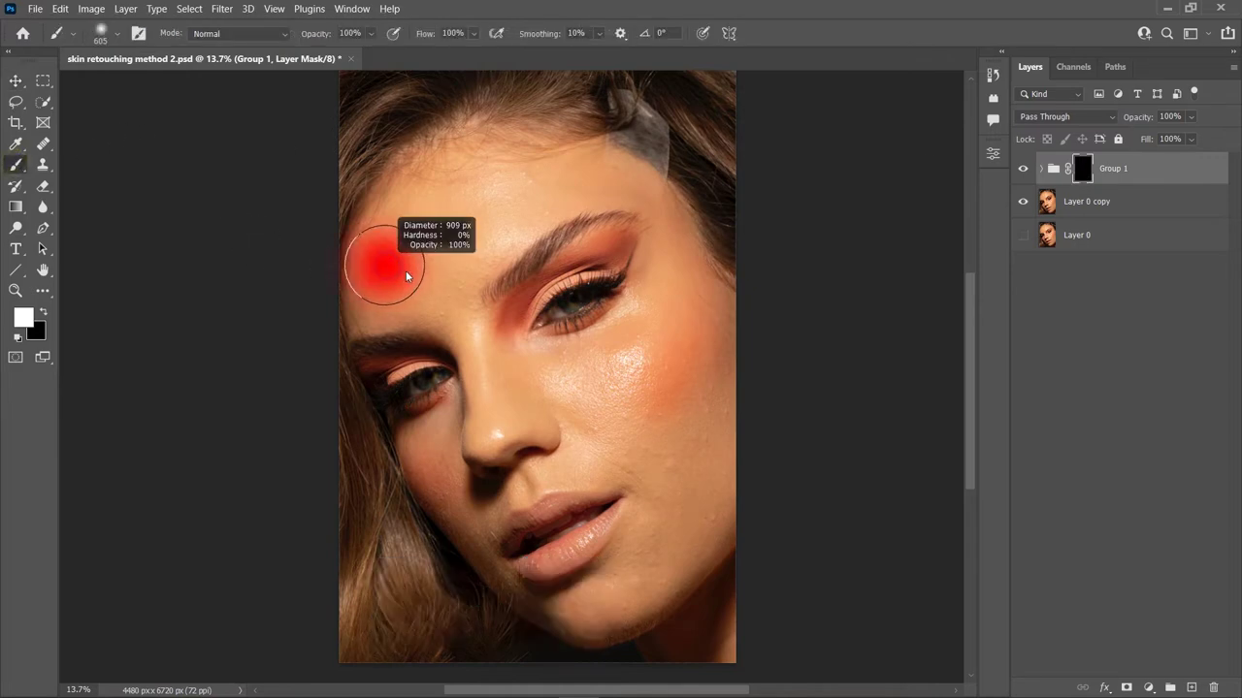
drag(407, 277, 415, 277)
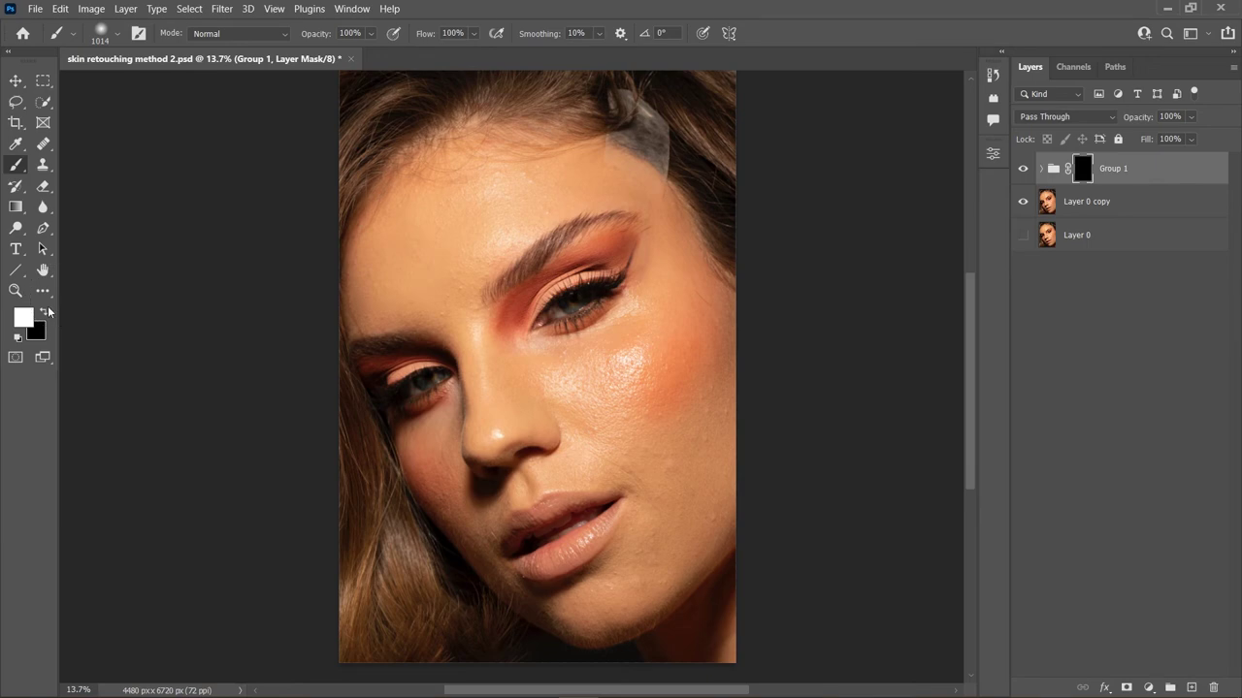
mouse_move(552, 380)
mouse_down()
mouse_move(644, 338)
mouse_move(575, 399)
mouse_move(667, 388)
mouse_move(690, 338)
mouse_move(712, 346)
mouse_move(623, 432)
mouse_move(596, 437)
mouse_move(679, 527)
mouse_move(631, 589)
mouse_move(660, 568)
mouse_move(643, 535)
mouse_up()
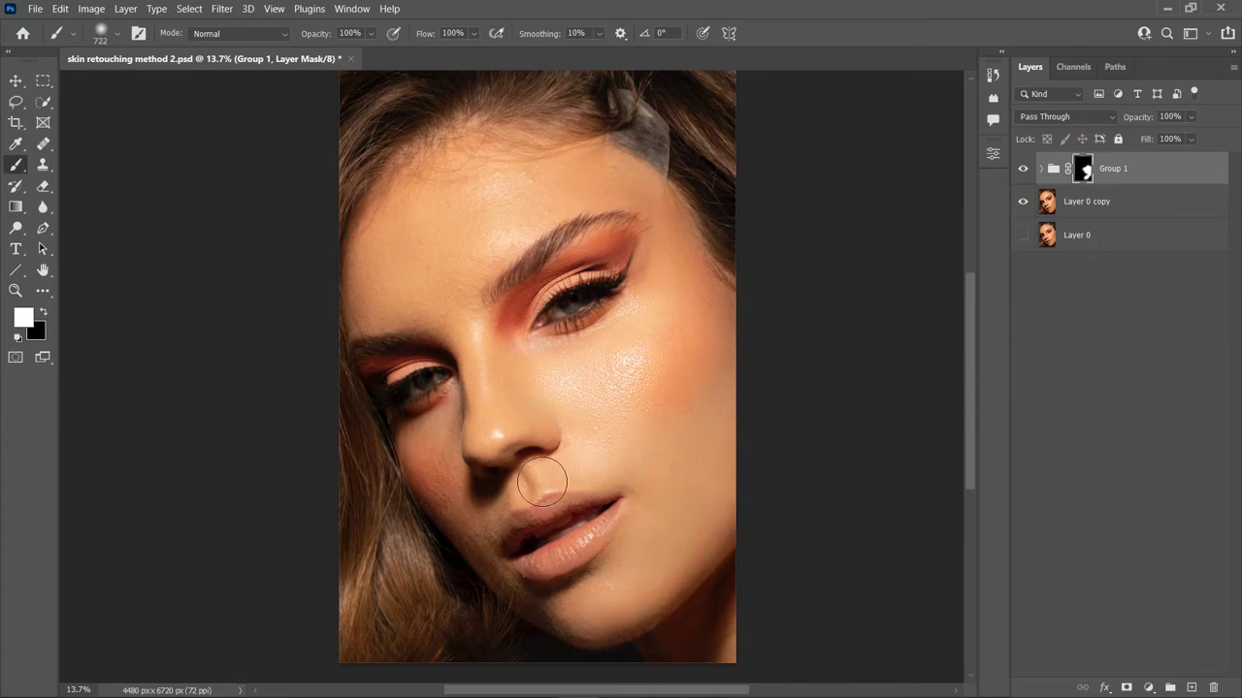
drag(469, 512, 431, 475)
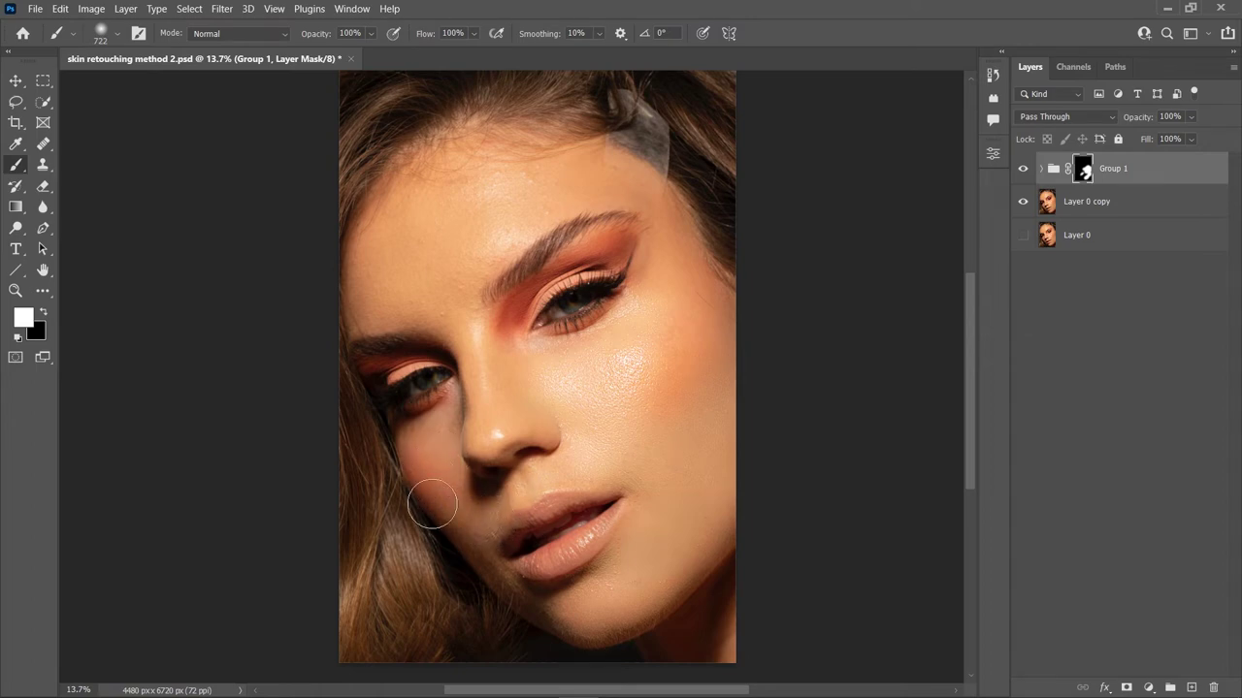
mouse_move(585, 548)
mouse_down()
mouse_move(498, 422)
mouse_move(494, 327)
mouse_move(476, 327)
mouse_move(450, 268)
mouse_move(590, 181)
mouse_move(452, 194)
mouse_move(402, 230)
mouse_move(416, 274)
mouse_move(388, 299)
mouse_move(363, 263)
mouse_move(421, 223)
mouse_move(464, 248)
mouse_move(538, 194)
mouse_move(518, 214)
mouse_move(672, 207)
mouse_move(651, 299)
mouse_move(505, 338)
mouse_move(511, 321)
mouse_move(643, 237)
mouse_move(574, 258)
mouse_move(397, 355)
mouse_move(332, 453)
mouse_move(520, 398)
mouse_move(505, 417)
mouse_move(472, 363)
mouse_move(481, 427)
mouse_move(507, 424)
mouse_up()
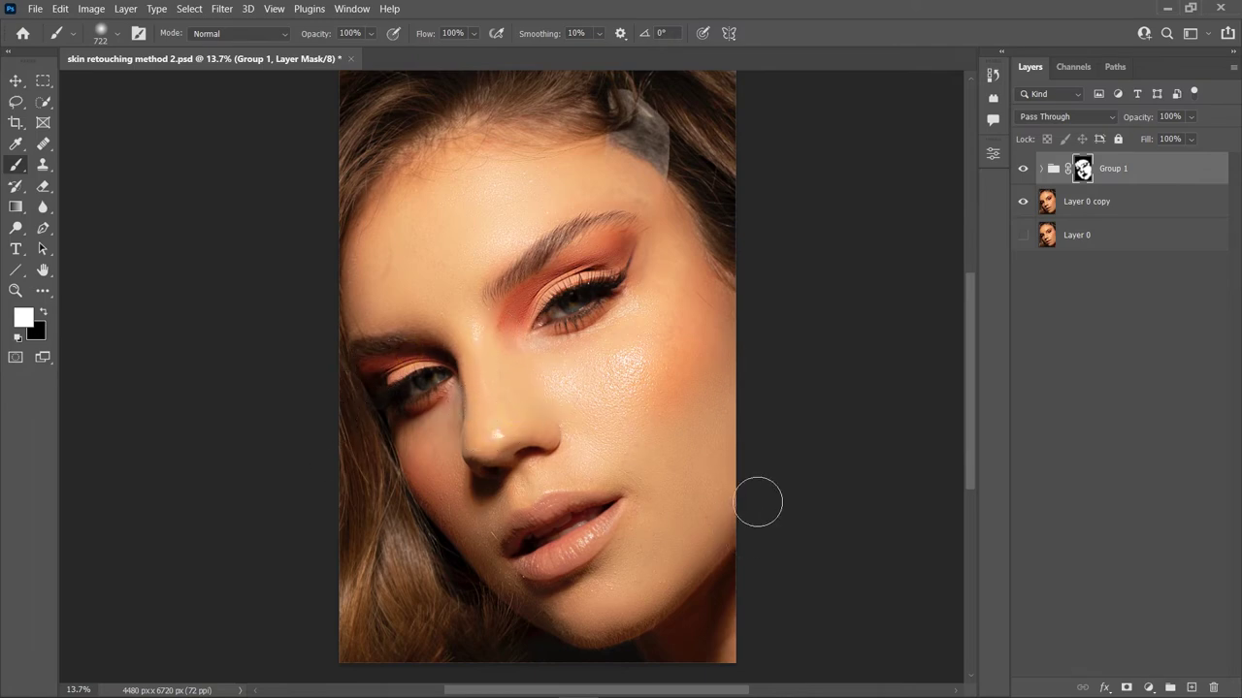
click(707, 427)
key(x)
drag(568, 424, 548, 430)
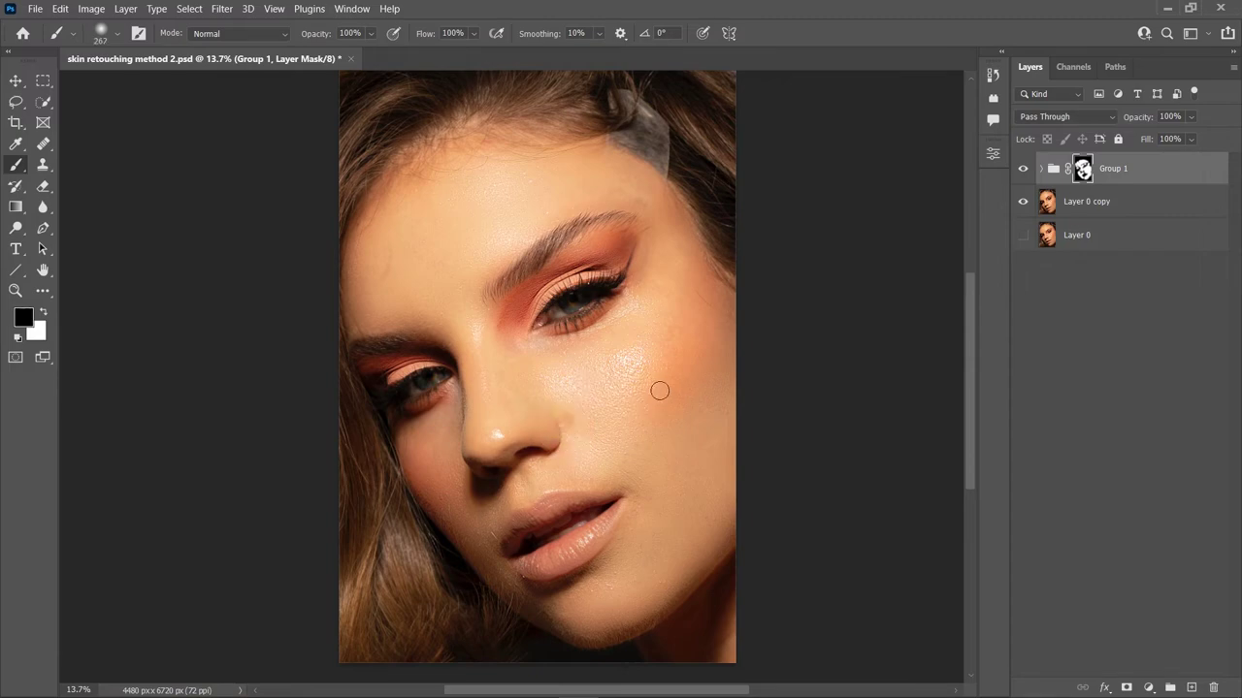
drag(615, 430, 654, 435)
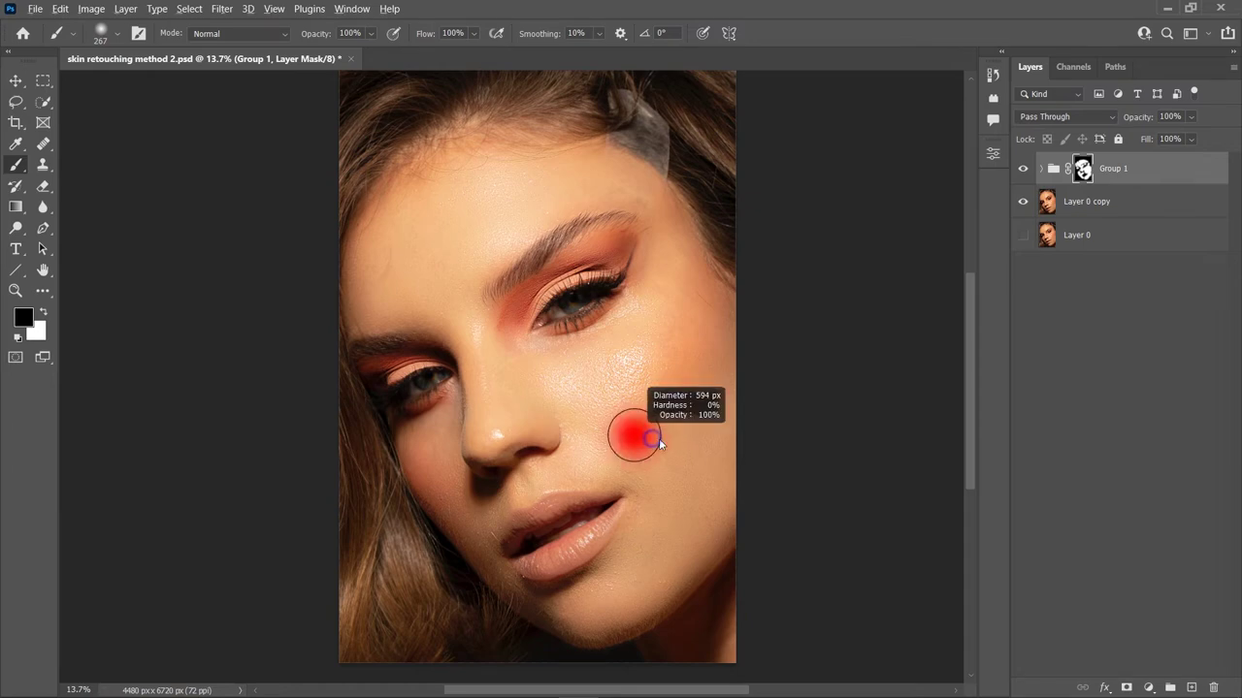
Hide and show Group 1 to compare the retouch against the original skin
click(15, 81)
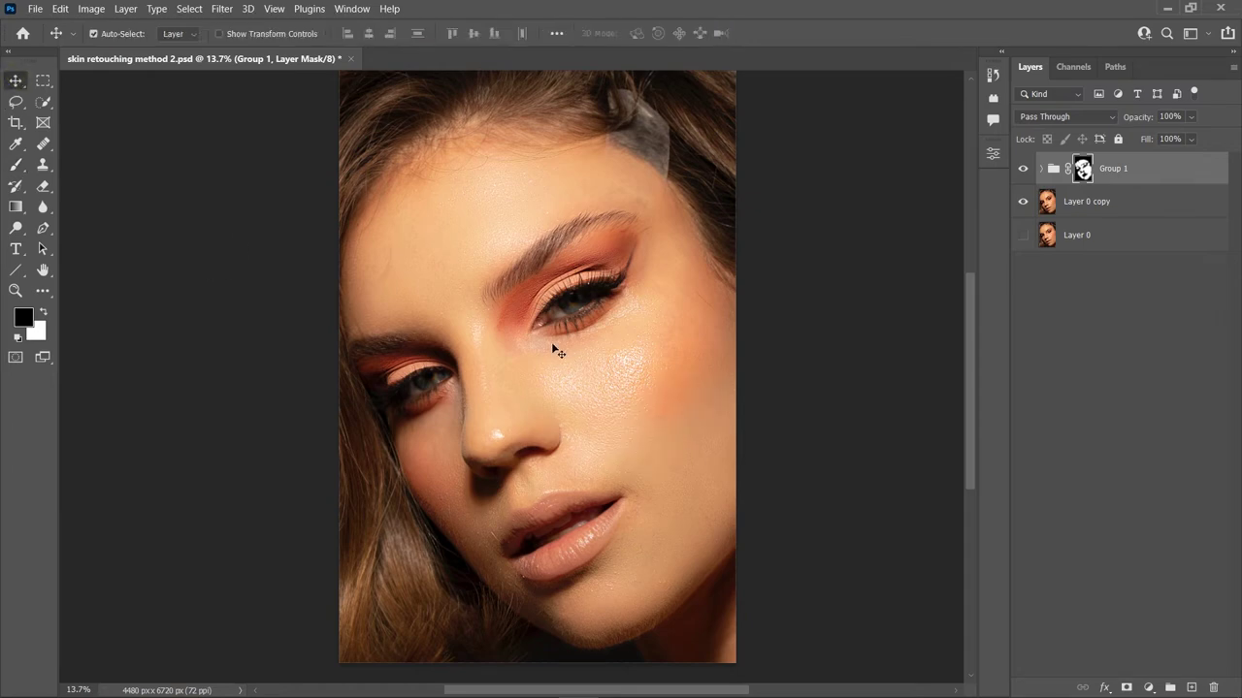
scroll(762, 470, up, 1)
click(1024, 170)
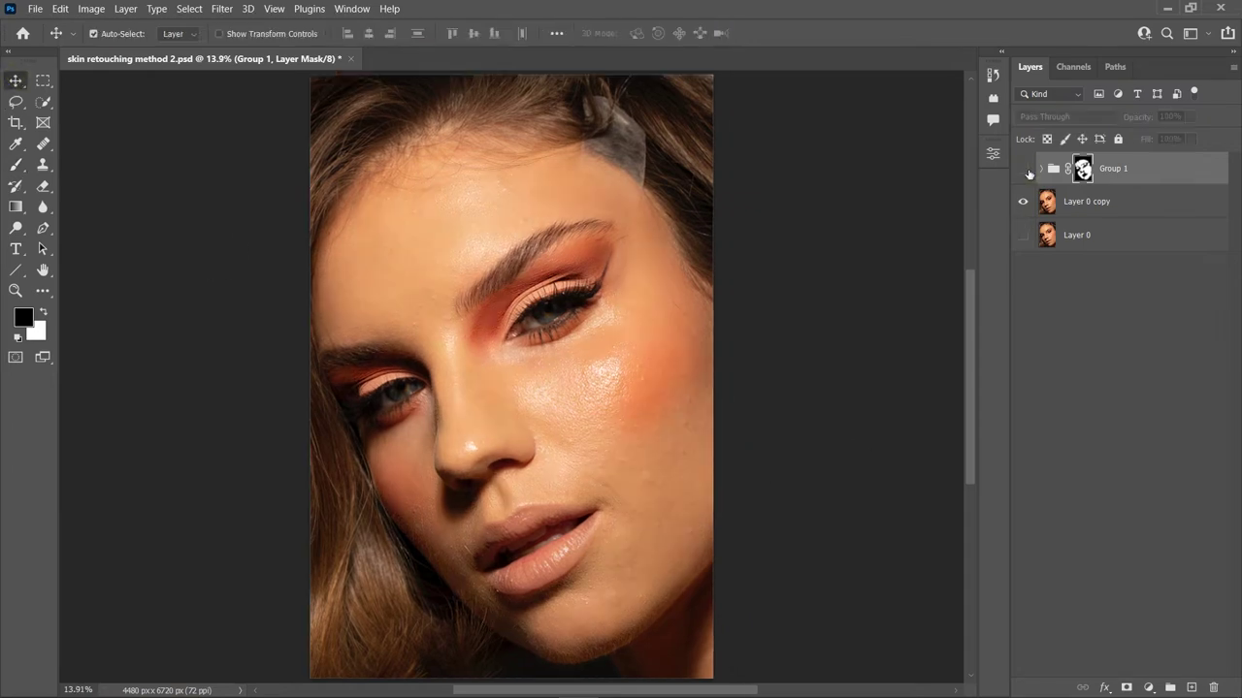
click(1025, 169)
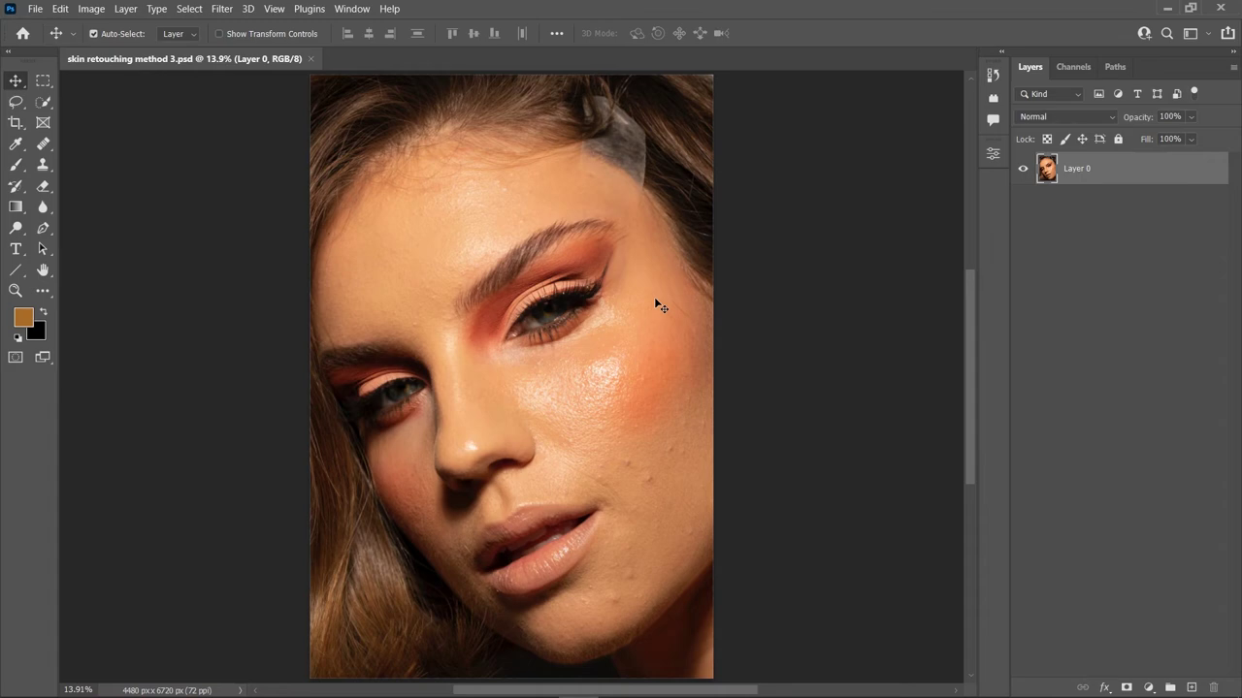
Duplicate Layer 0, invert the copy, and set its blend mode to Vivid Light
drag(1119, 184, 1192, 689)
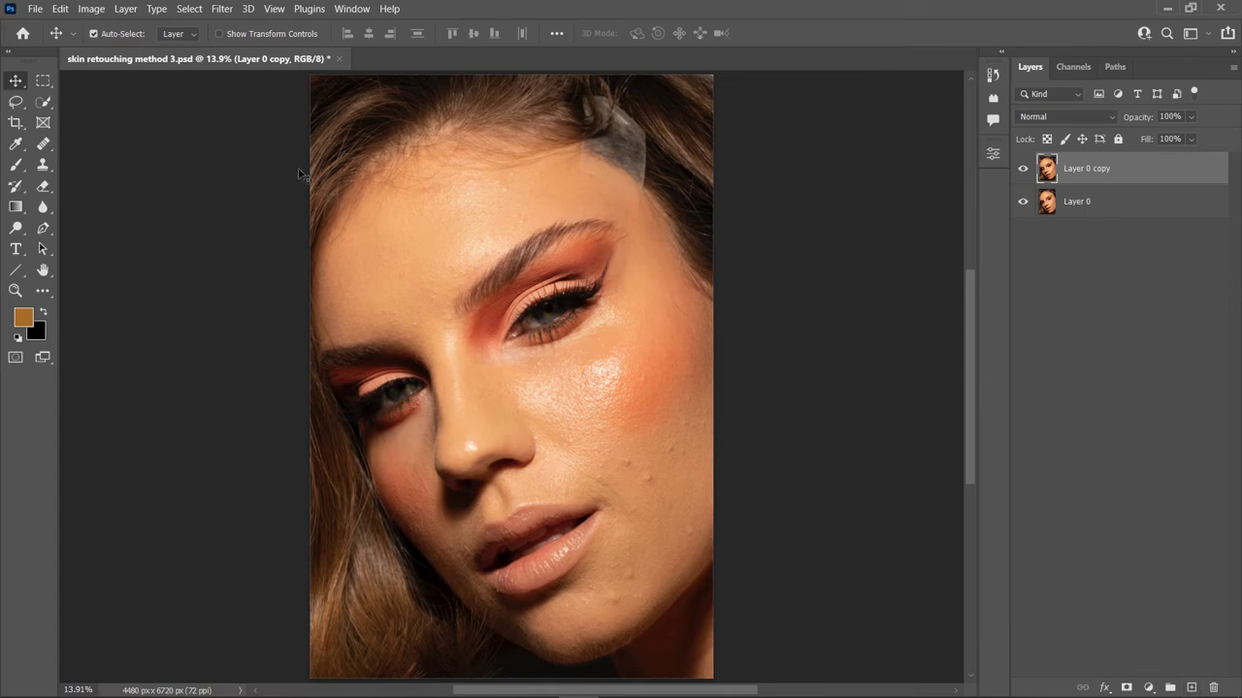
click(98, 12)
mouse_move(115, 47)
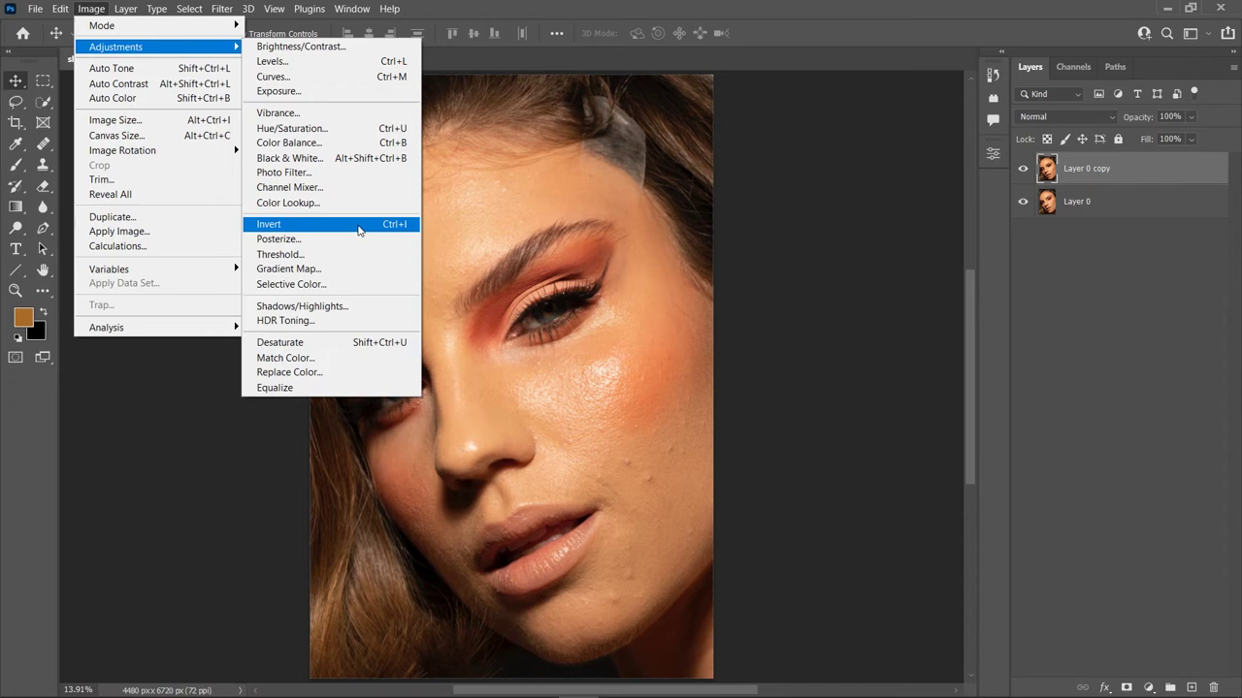
click(358, 227)
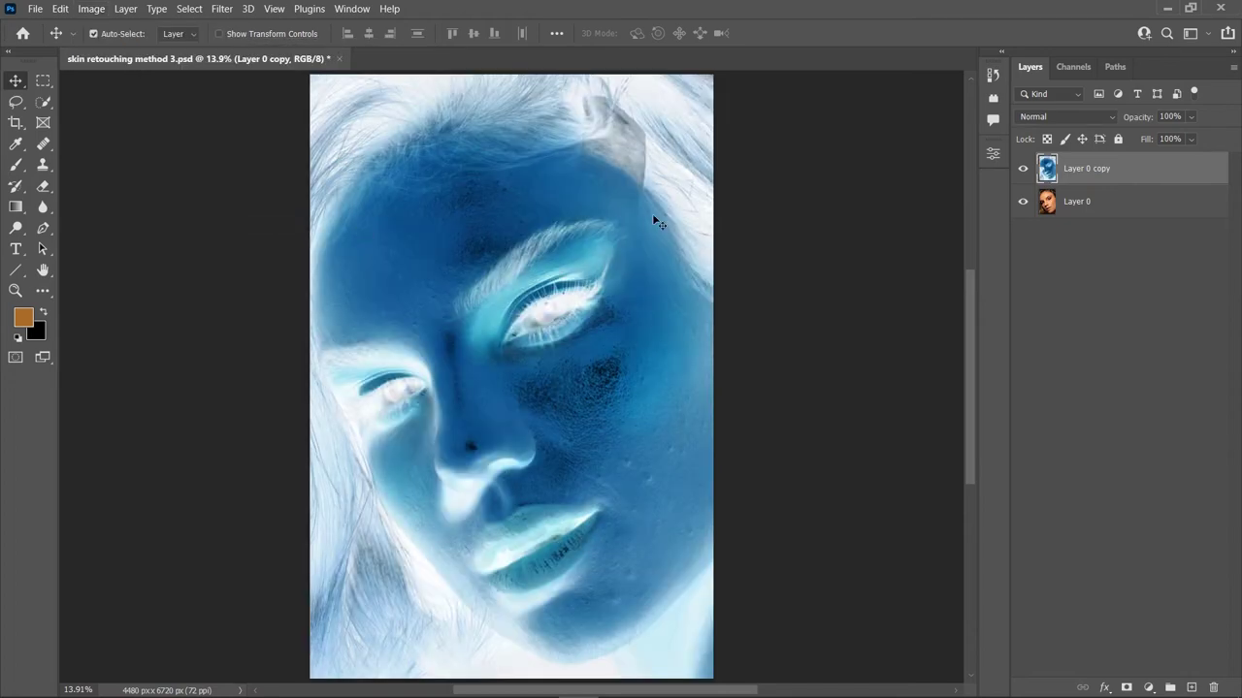
click(1066, 119)
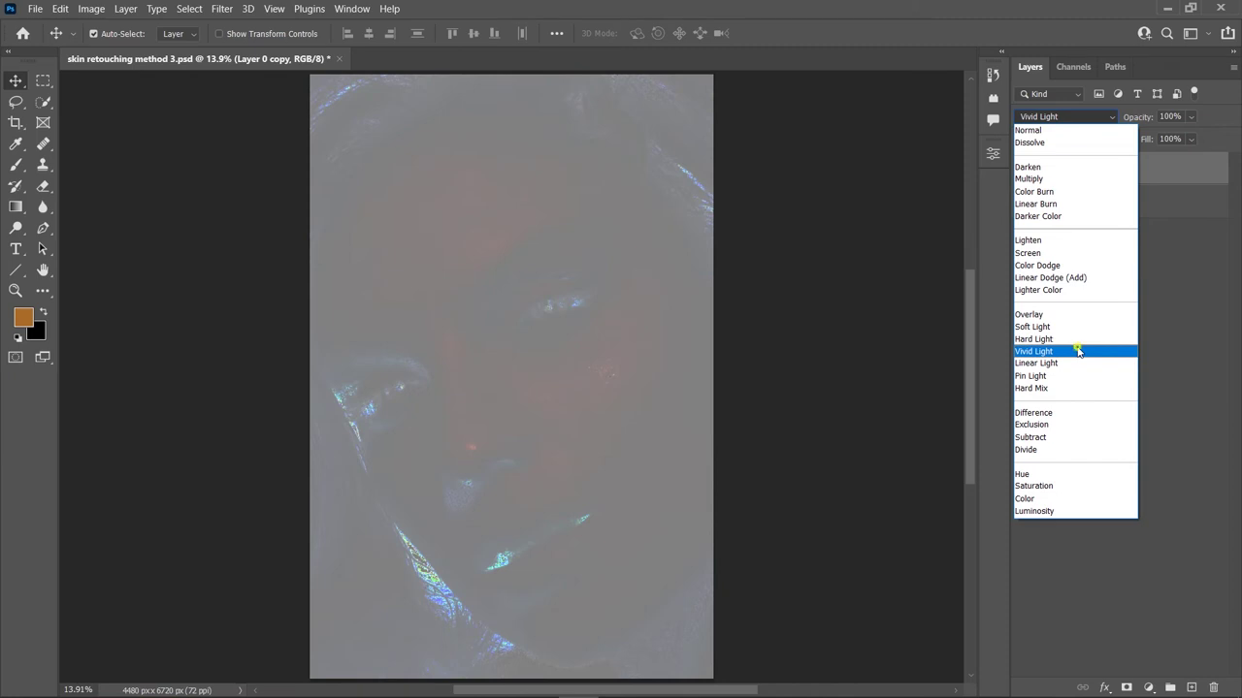
click(1077, 351)
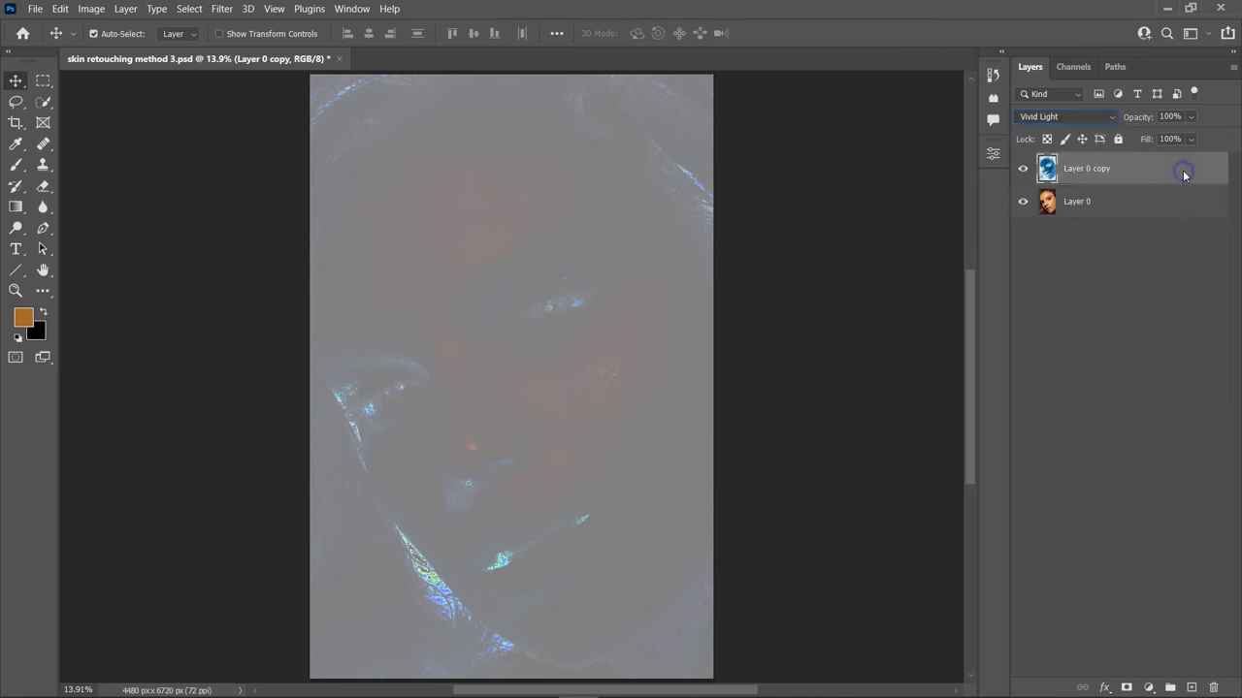
Convert Layer 0 copy to a smart object and apply a High Pass of about 95.6 pixels
right_click(1183, 175)
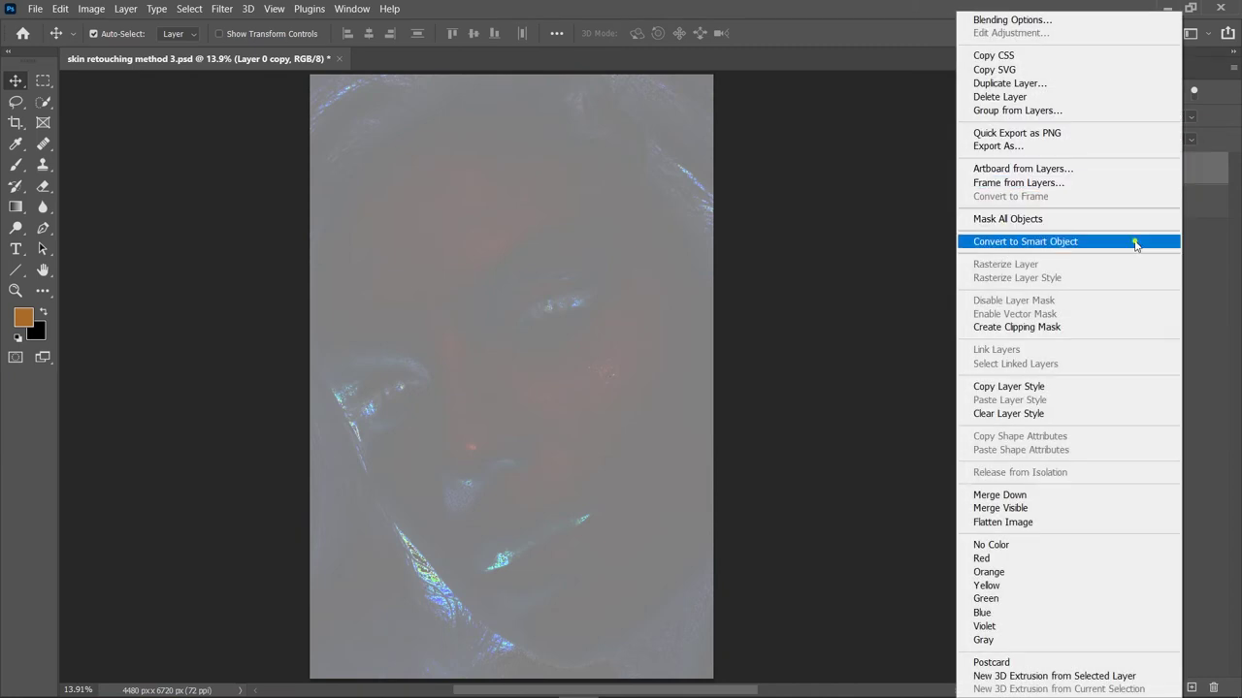
click(1136, 247)
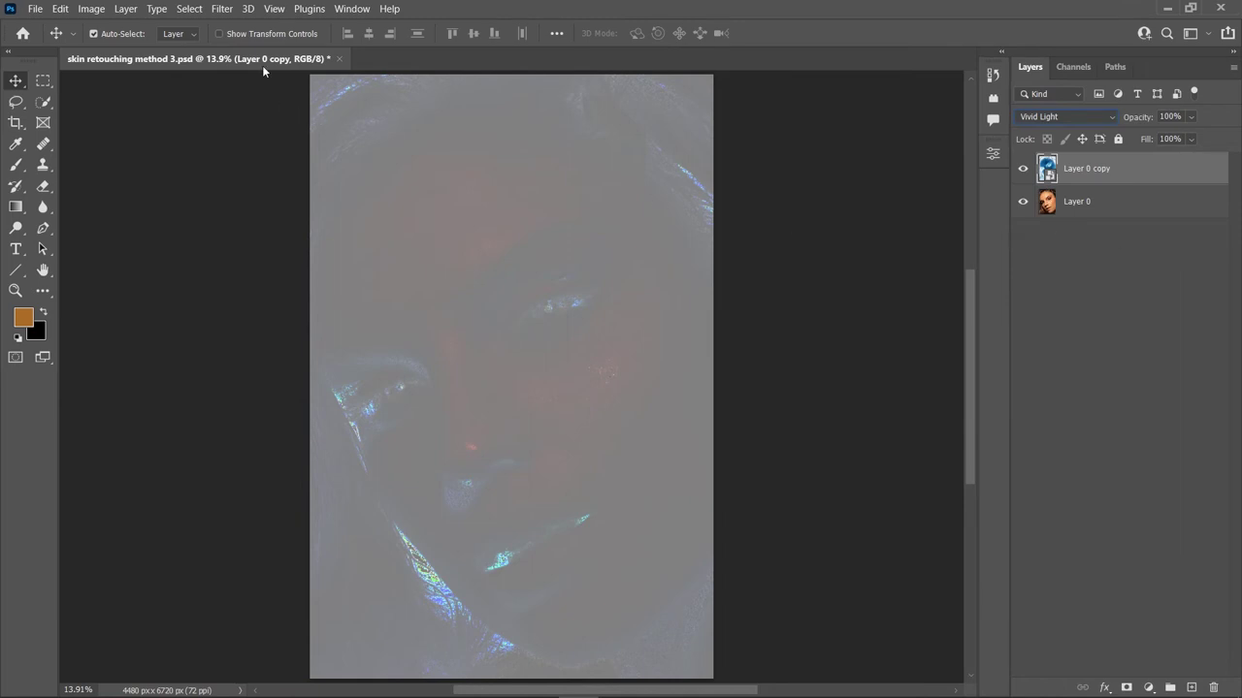
click(231, 11)
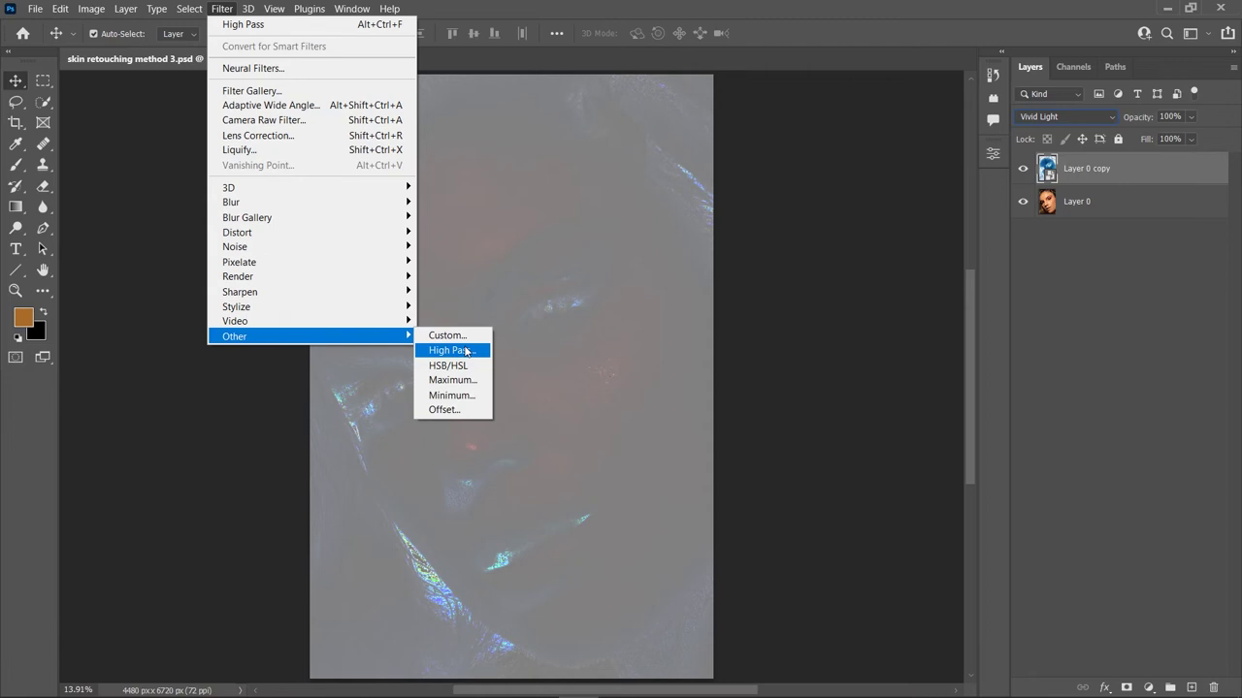
mouse_move(233, 336)
click(464, 346)
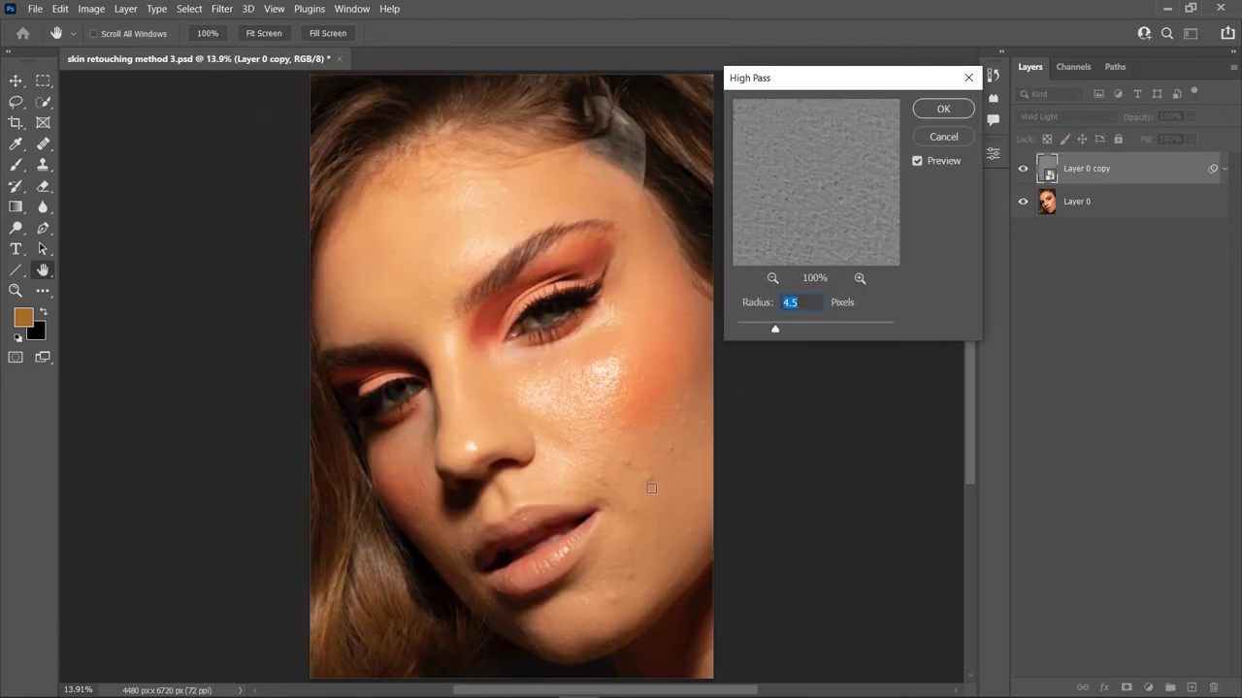
drag(776, 331, 833, 336)
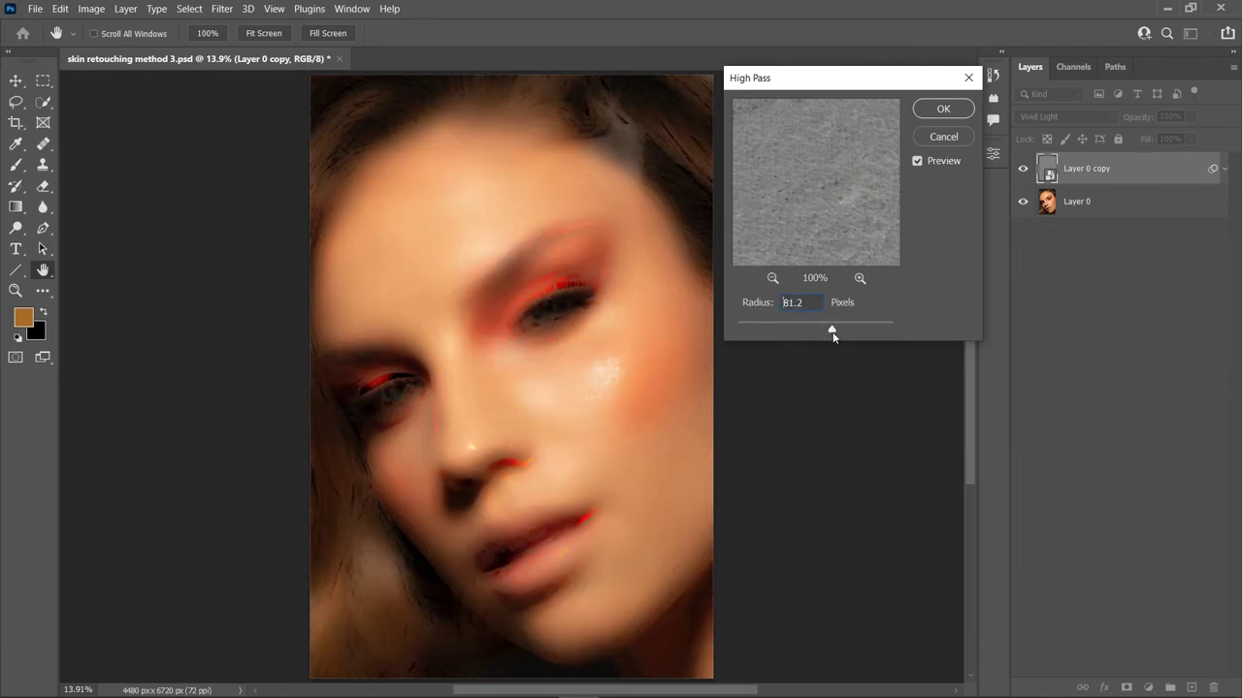
drag(833, 332, 836, 333)
click(944, 109)
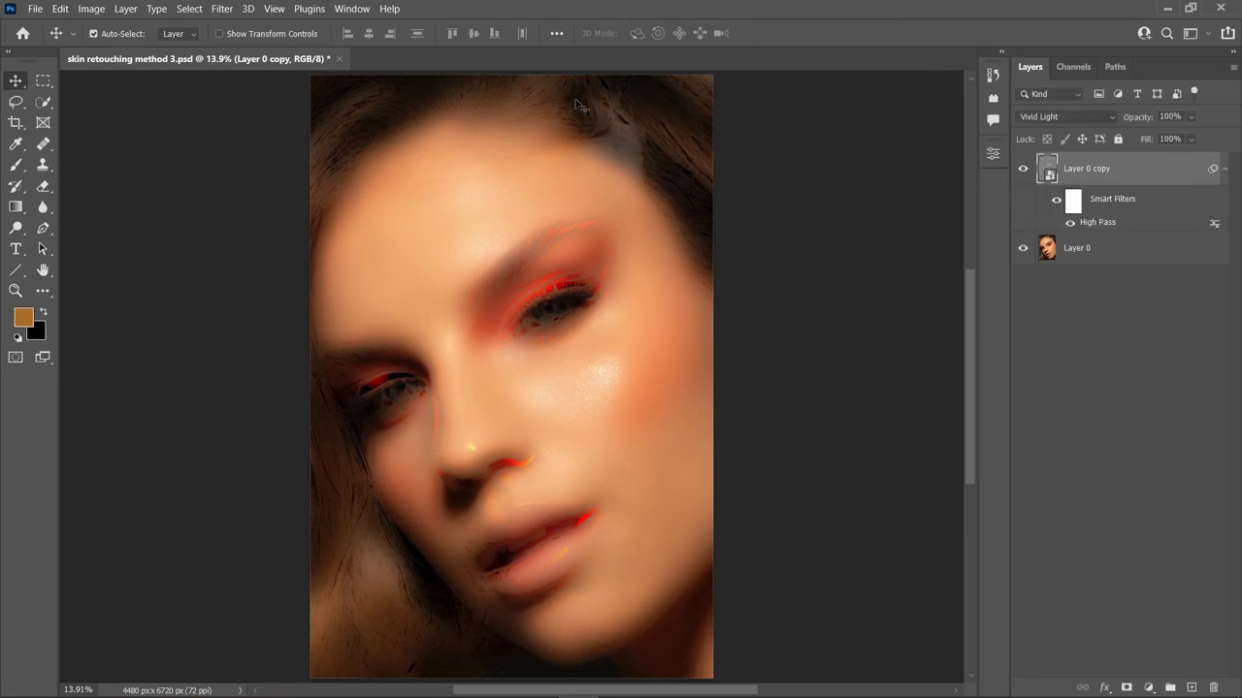
click(226, 9)
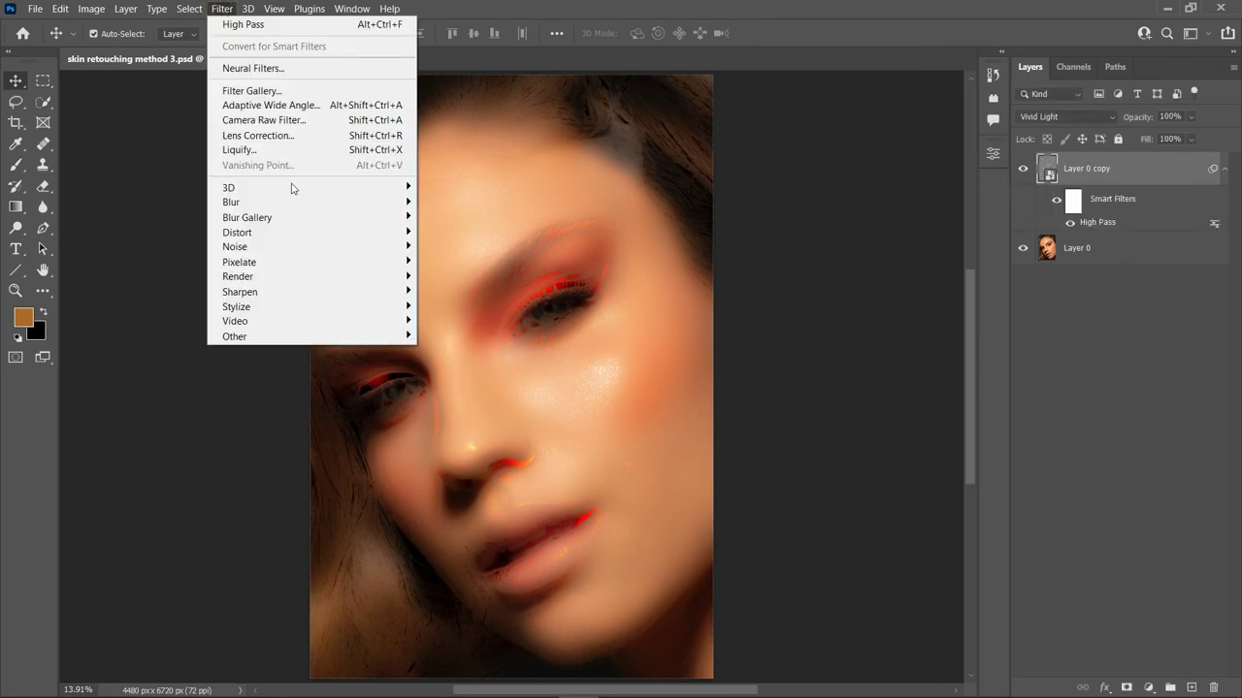
mouse_move(231, 202)
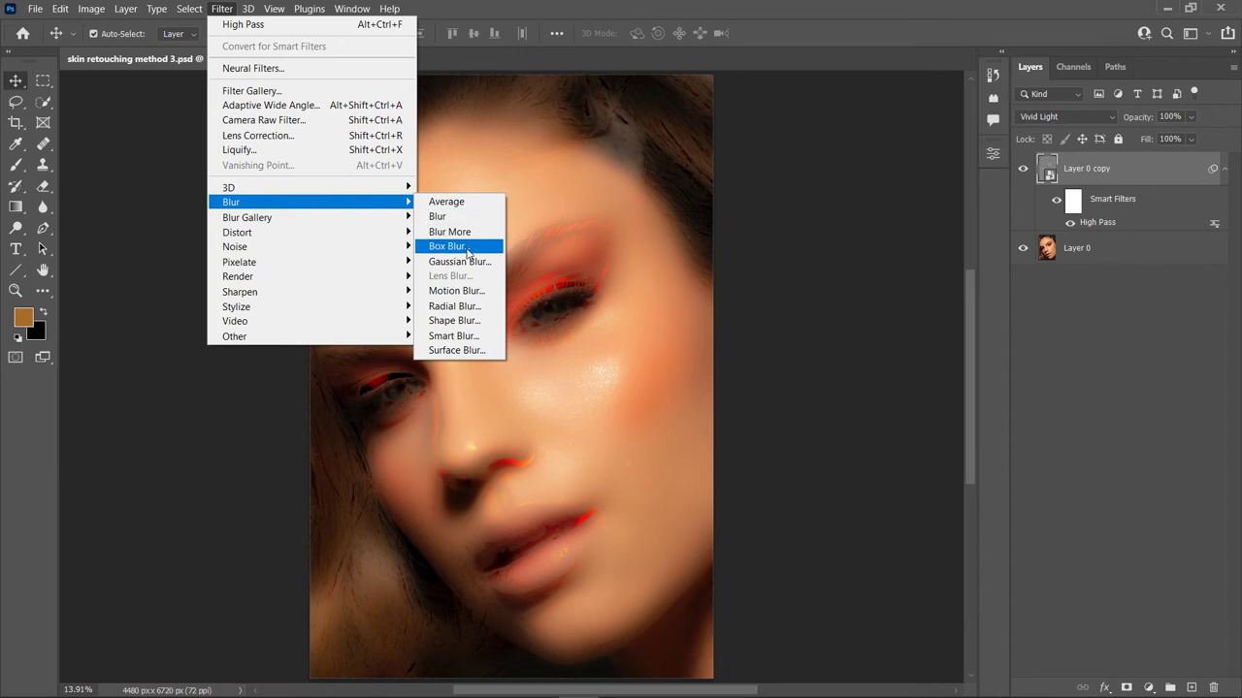
Apply a Gaussian Blur smart filter with a 9.8-pixel radius to Layer 0 copy
click(473, 261)
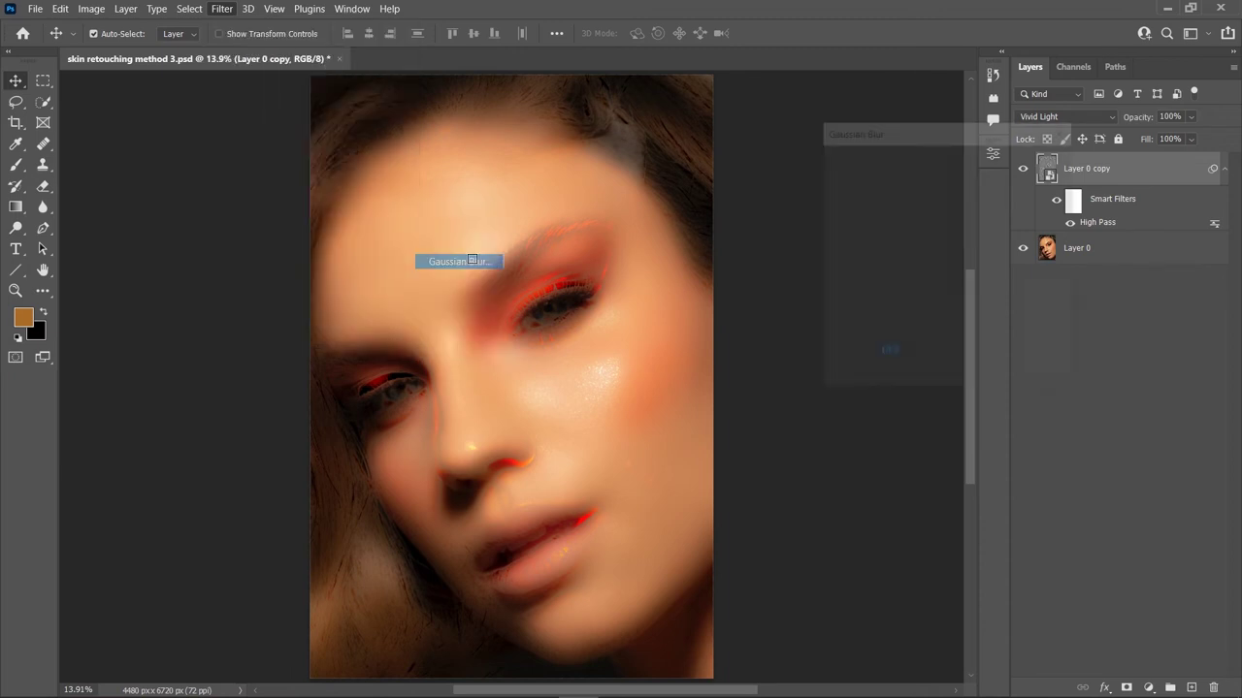
click(869, 381)
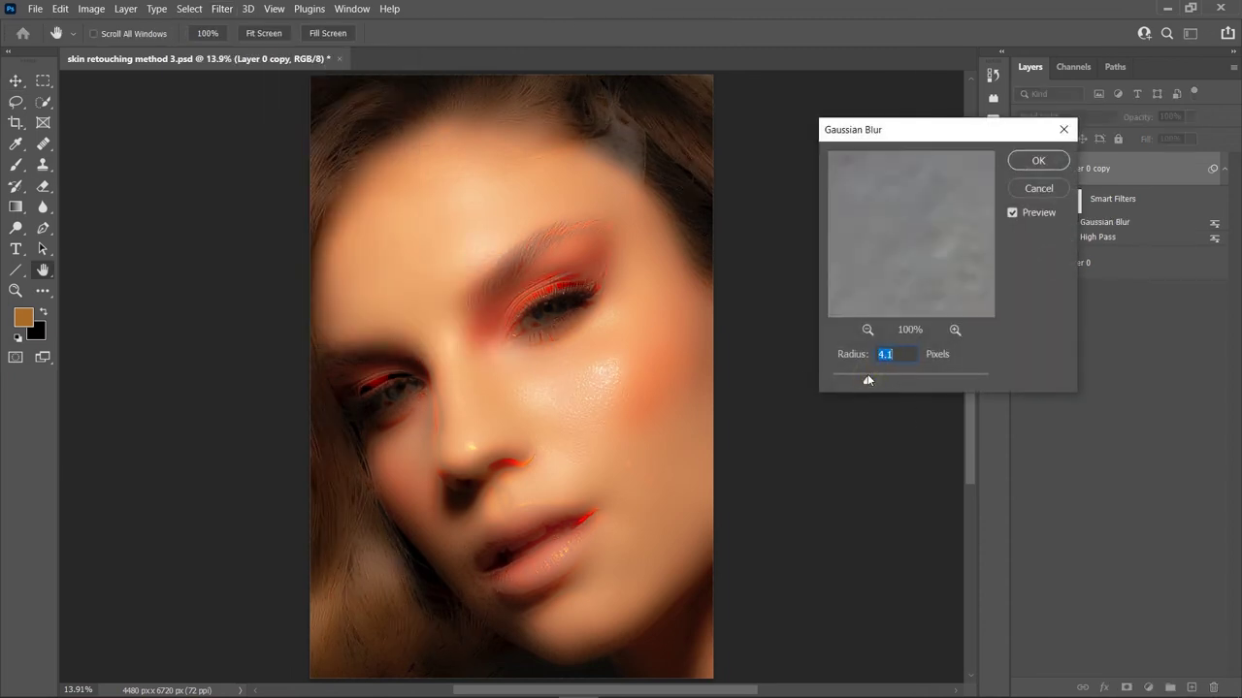
drag(845, 380, 861, 382)
drag(871, 383, 873, 382)
drag(893, 384, 895, 385)
drag(897, 384, 900, 384)
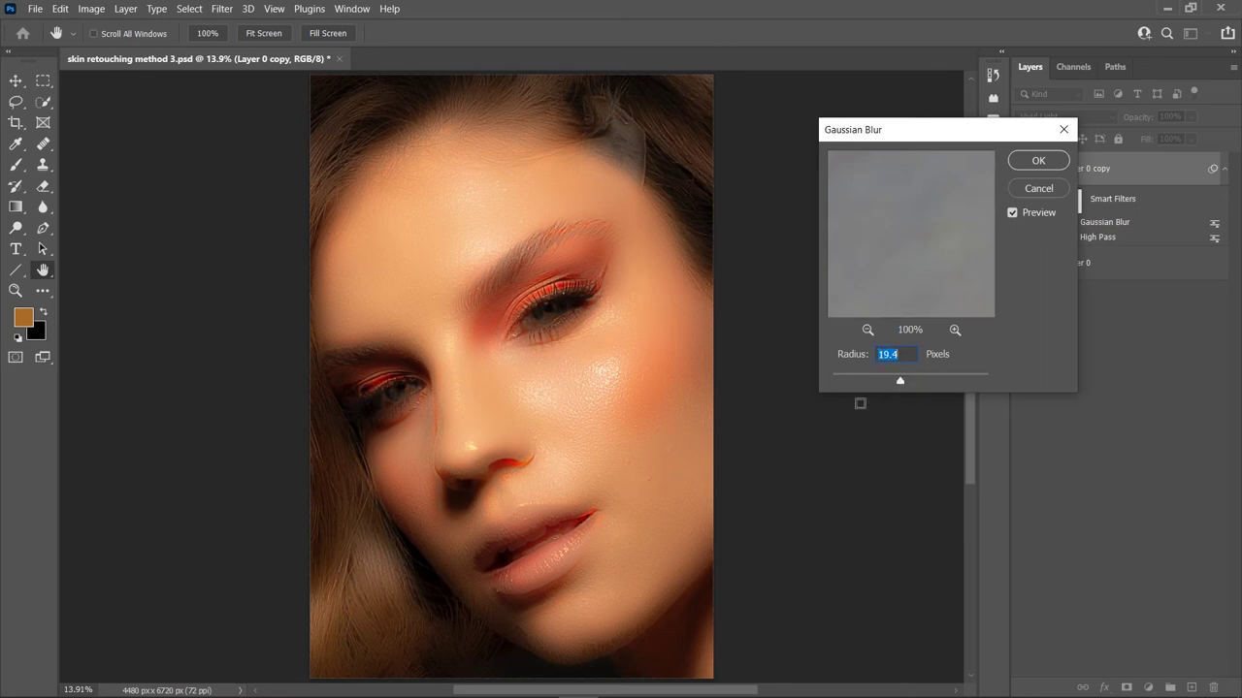
drag(900, 382, 894, 382)
drag(895, 383, 893, 380)
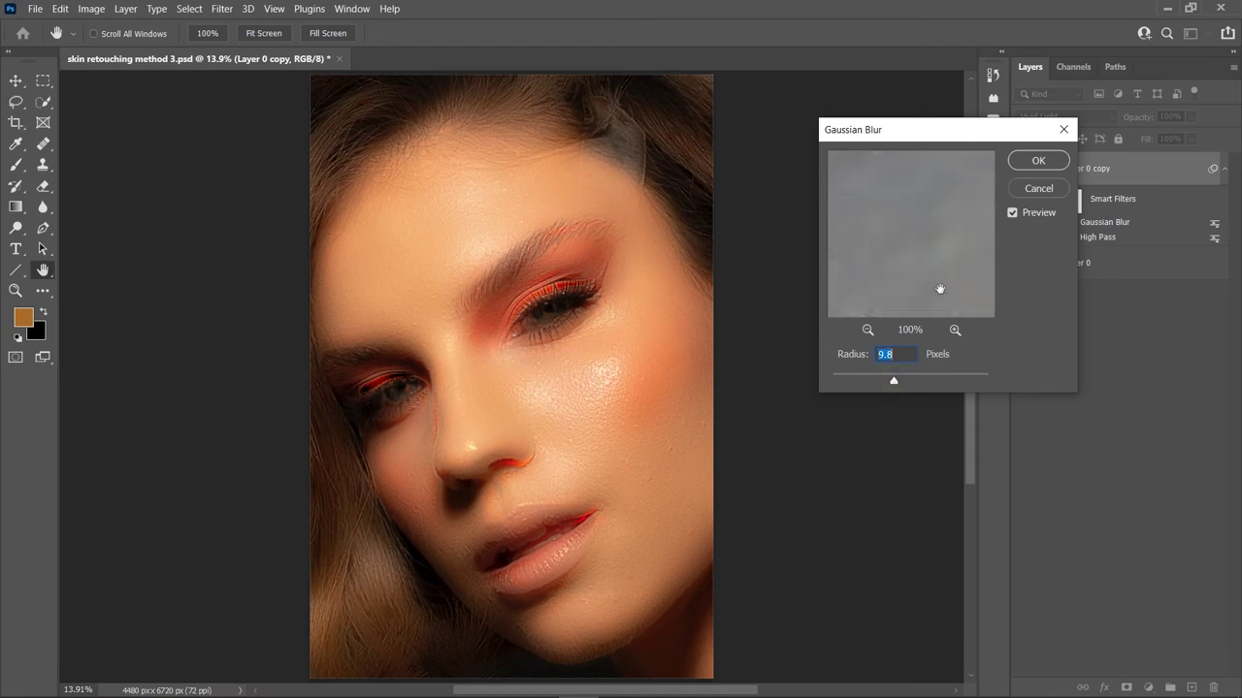
click(1038, 161)
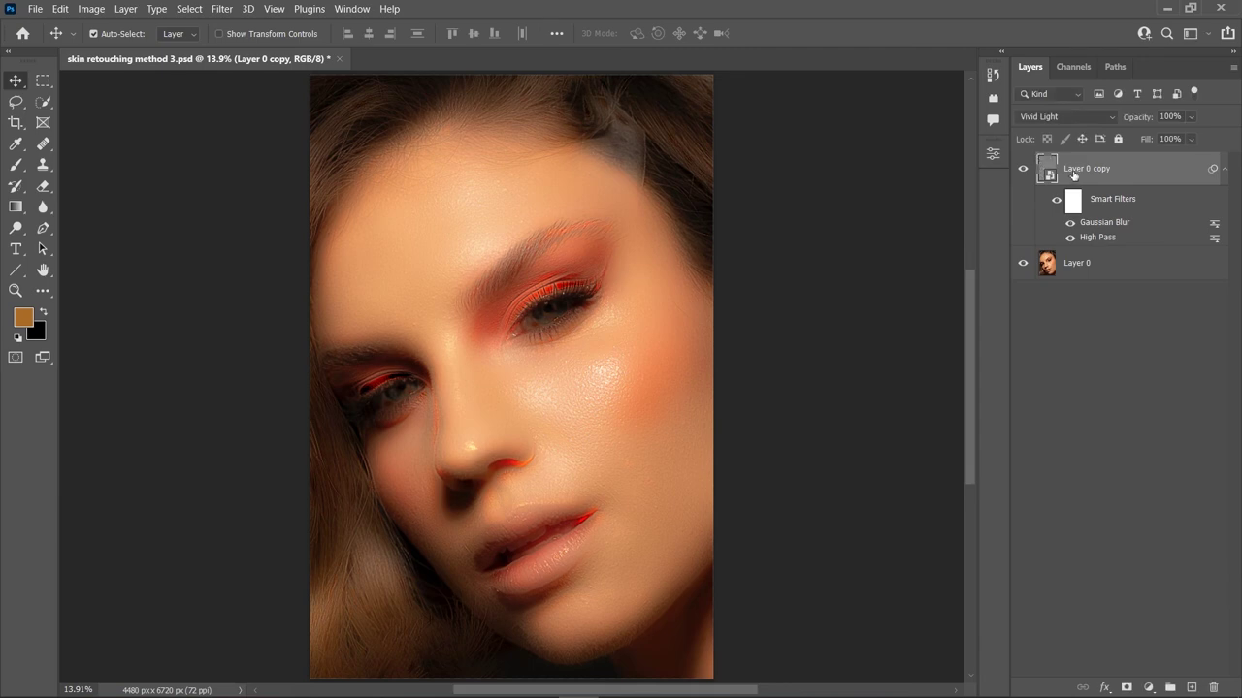
Add an inverted black mask to Layer 0 copy and set a 999-pixel white brush
click(1128, 688)
key(ctrl+i)
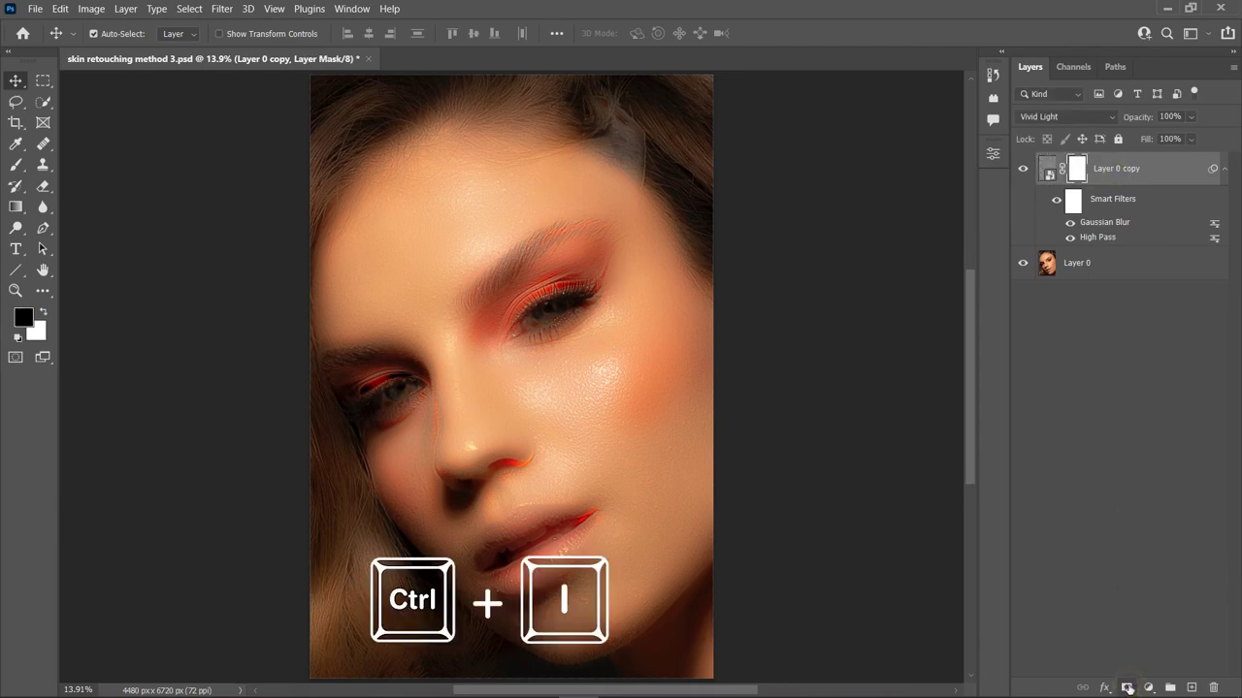
key(ctrl+i)
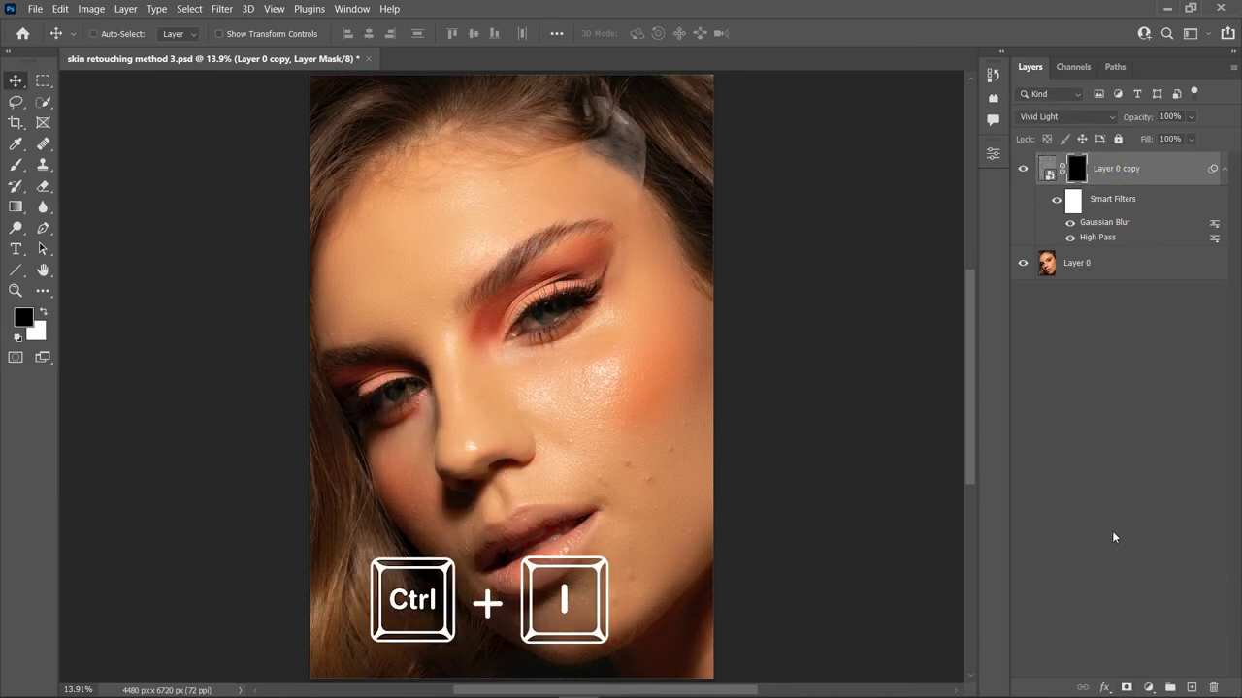
click(16, 165)
drag(524, 379, 573, 383)
click(43, 312)
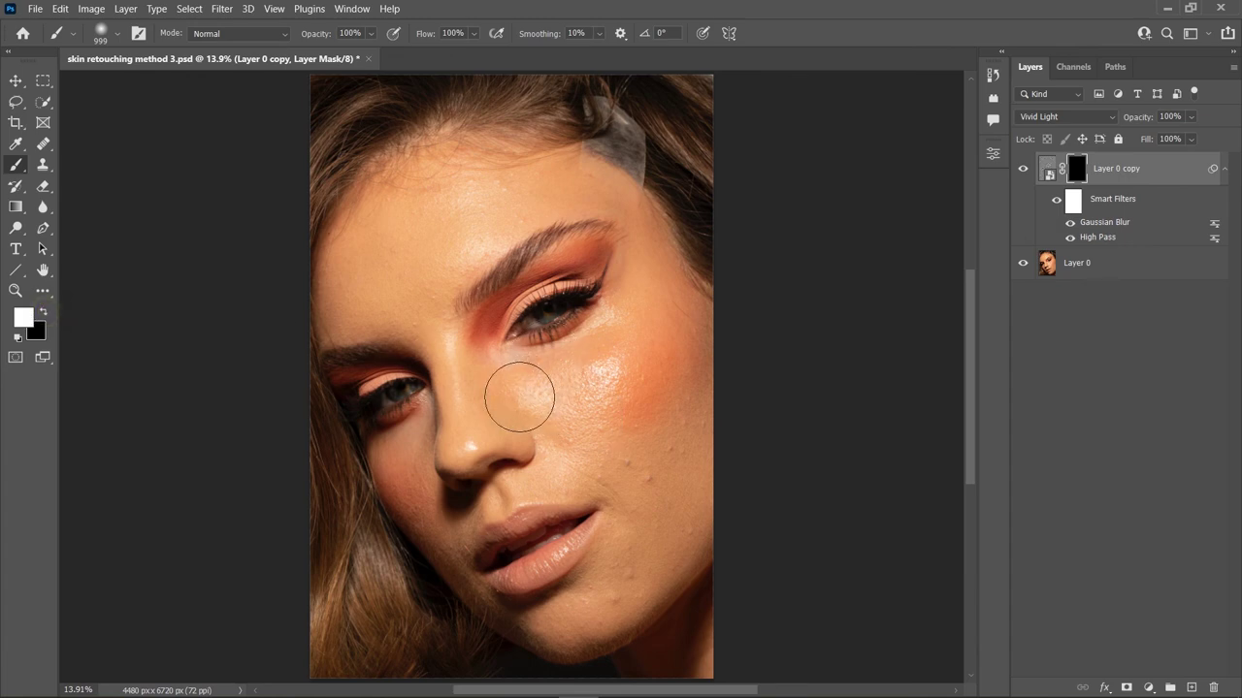
Paint the smoothing back onto the cheeks, nose, chin and forehead with a 516-pixel brush
mouse_move(607, 419)
mouse_down()
mouse_move(687, 355)
mouse_move(554, 621)
mouse_move(621, 570)
mouse_up()
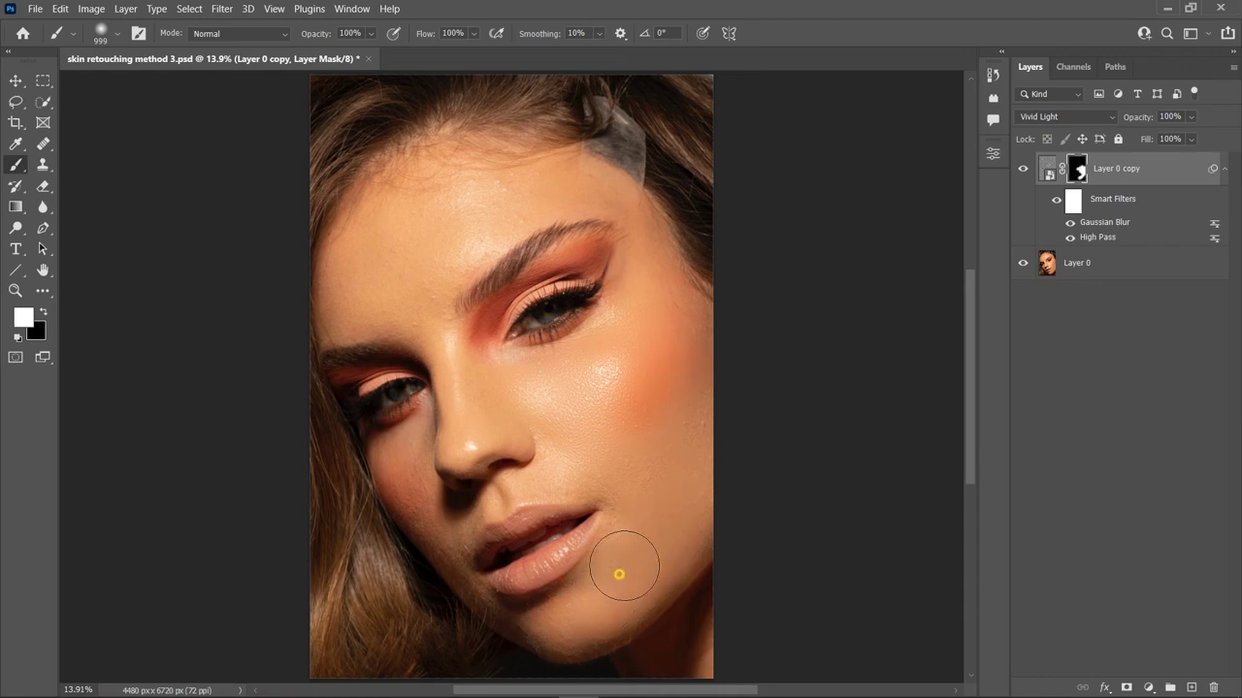
alt+right_click(626, 472)
mouse_move(555, 479)
mouse_down()
mouse_move(512, 472)
mouse_move(505, 499)
mouse_move(535, 436)
mouse_move(464, 537)
mouse_move(408, 456)
mouse_move(395, 465)
mouse_move(444, 562)
mouse_move(504, 627)
mouse_move(614, 575)
mouse_up()
mouse_move(516, 410)
mouse_down()
mouse_move(469, 374)
mouse_move(463, 421)
mouse_move(483, 407)
mouse_move(479, 348)
mouse_move(501, 297)
mouse_up()
mouse_move(435, 320)
mouse_down()
mouse_move(410, 305)
mouse_move(529, 181)
mouse_move(471, 184)
mouse_move(363, 236)
mouse_move(377, 299)
mouse_move(336, 312)
mouse_up()
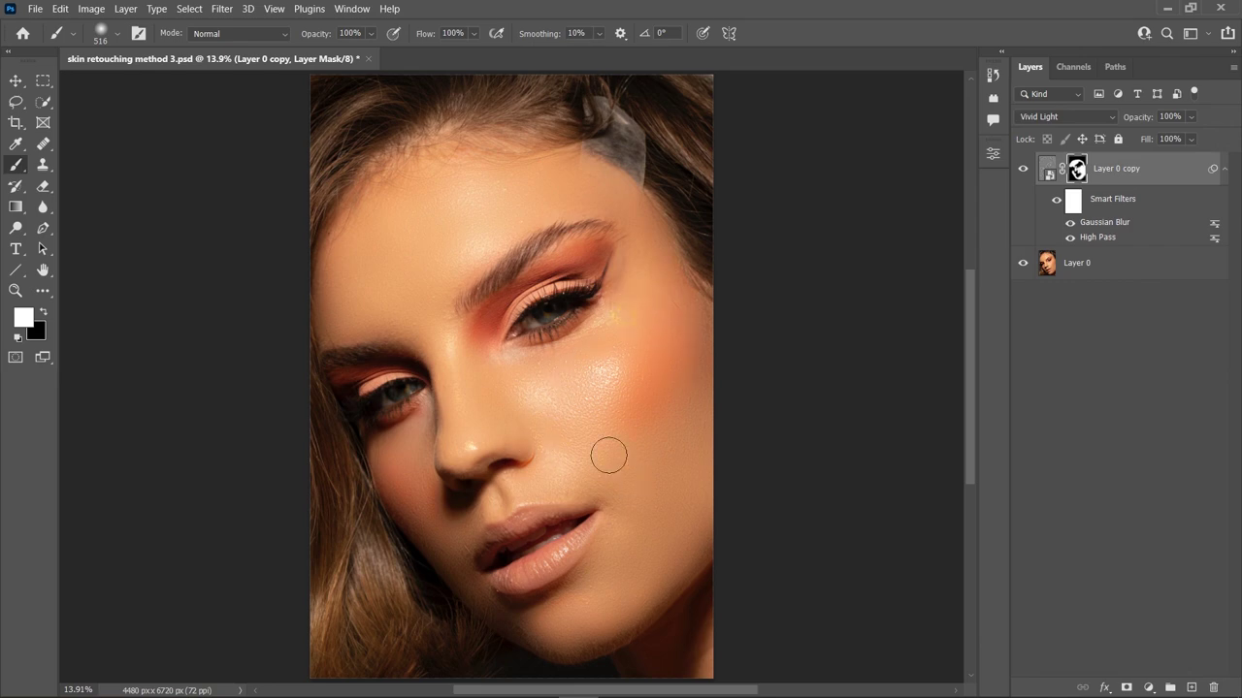
click(566, 456)
click(600, 491)
click(19, 80)
click(1023, 170)
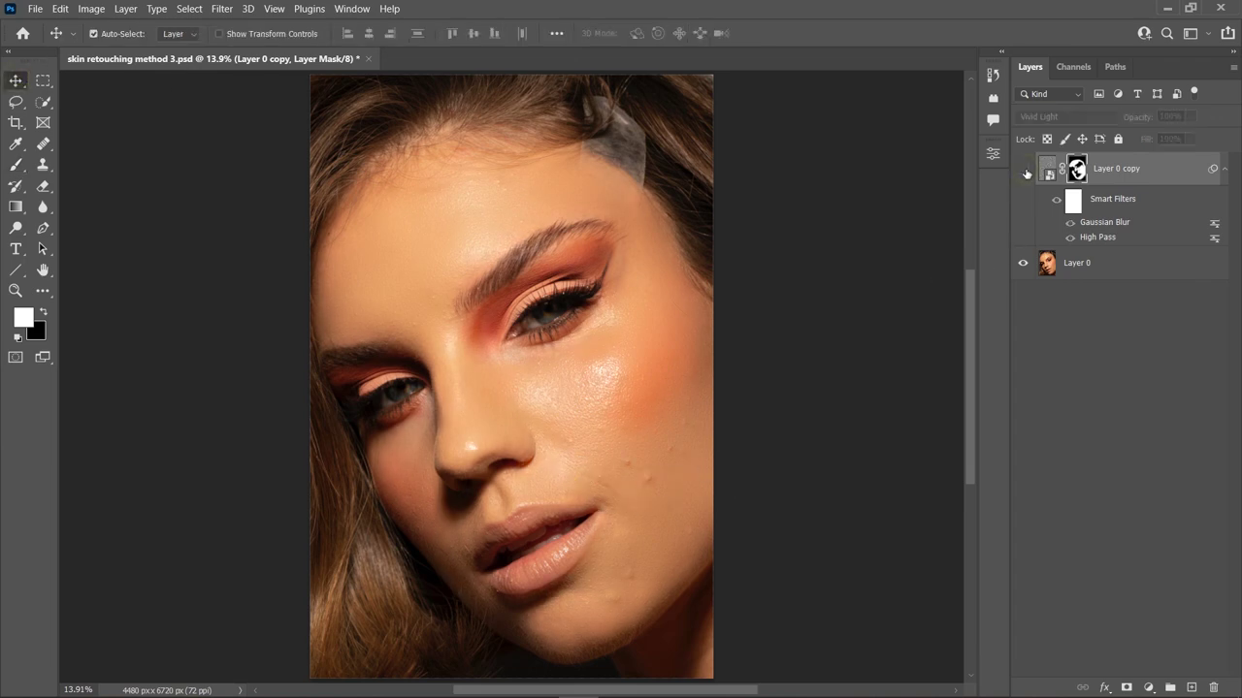
click(1023, 170)
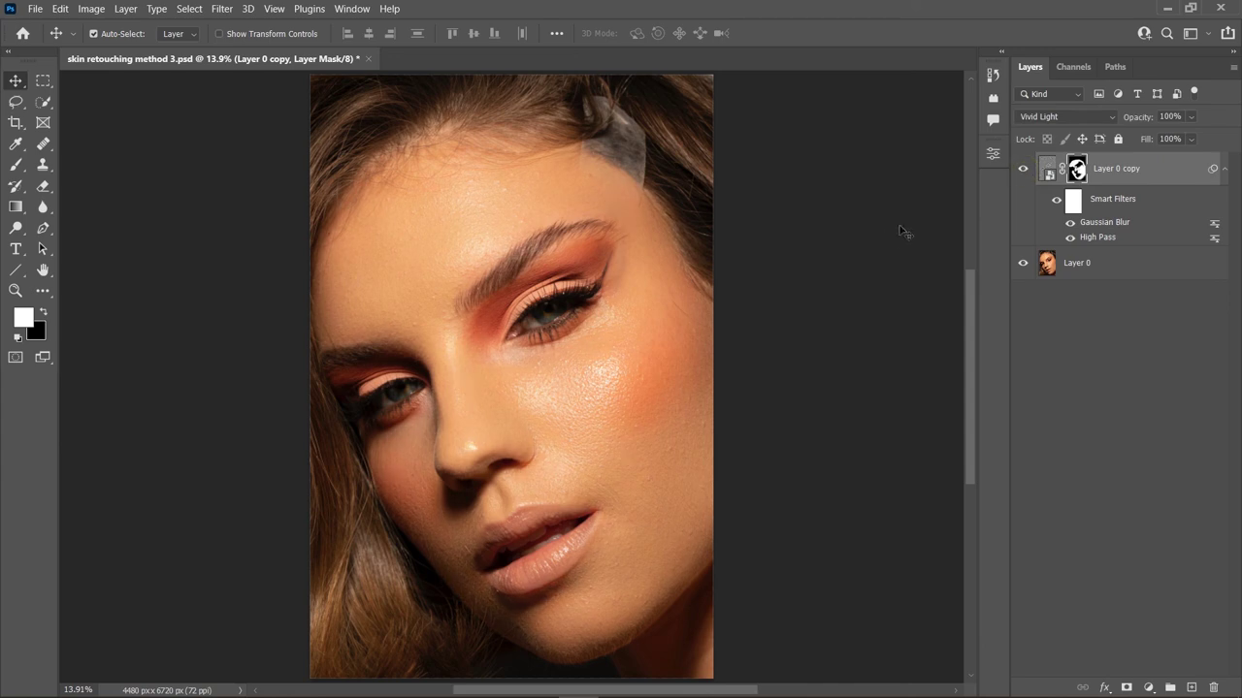